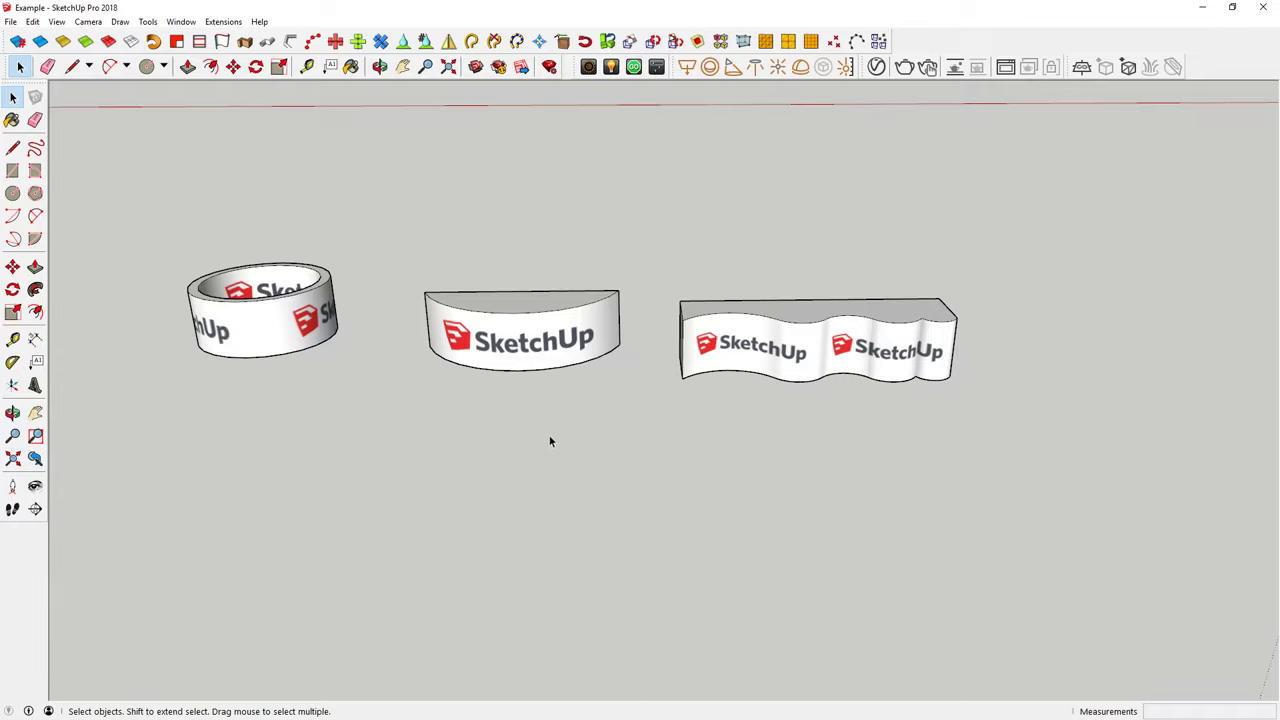
Step: Orbit and zoom around the logo-wrapped solids, then view the plain ring, half-cylinder and wavy solids
mouse_move(590, 335)
middle_mouse_down()
mouse_move(643, 391)
mouse_move(544, 418)
mouse_move(888, 392)
mouse_move(737, 457)
mouse_move(797, 423)
middle_mouse_up()
scroll(737, 457, "up", 3)
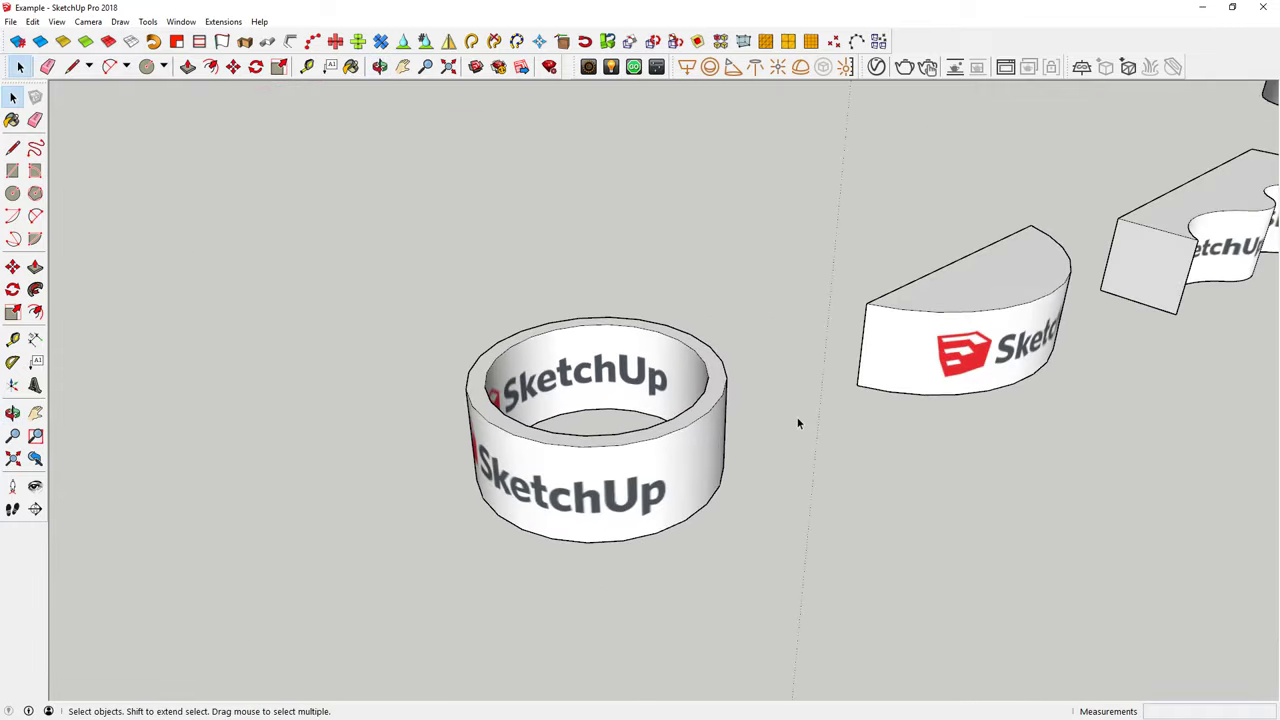
scroll(565, 405, "up", 3)
mouse_move(565, 405)
middle_mouse_down()
mouse_move(371, 443)
mouse_move(777, 451)
mouse_move(721, 455)
mouse_move(894, 420)
mouse_move(1046, 449)
mouse_move(760, 377)
mouse_move(774, 348)
mouse_move(837, 491)
mouse_move(944, 469)
mouse_move(991, 443)
mouse_move(574, 451)
mouse_move(723, 466)
mouse_move(700, 440)
middle_mouse_up()
scroll(837, 491, "down", 3)
scroll(619, 449, "up", 3)
scroll(723, 466, "down", 2)
Step: Draw edges down from the half-cylinder's corners to close a face in front of it
key("l")
left_click(552, 349)
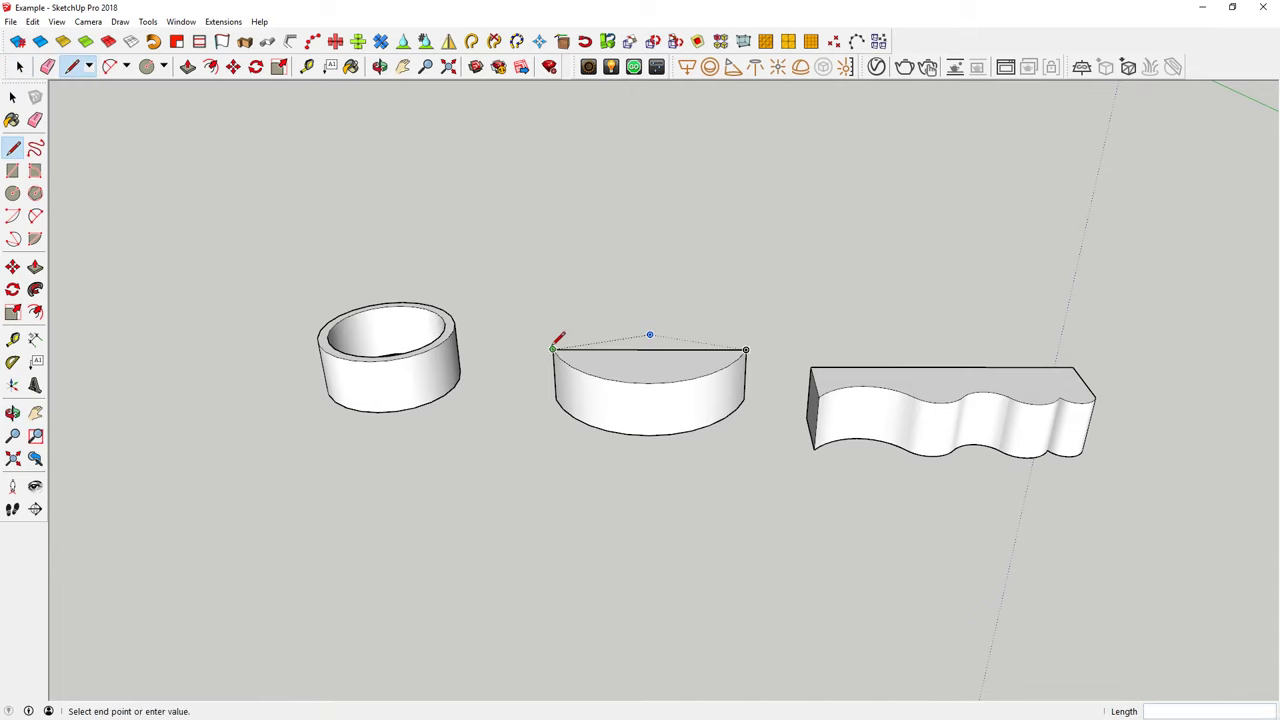
type("0")
double_click(537, 447)
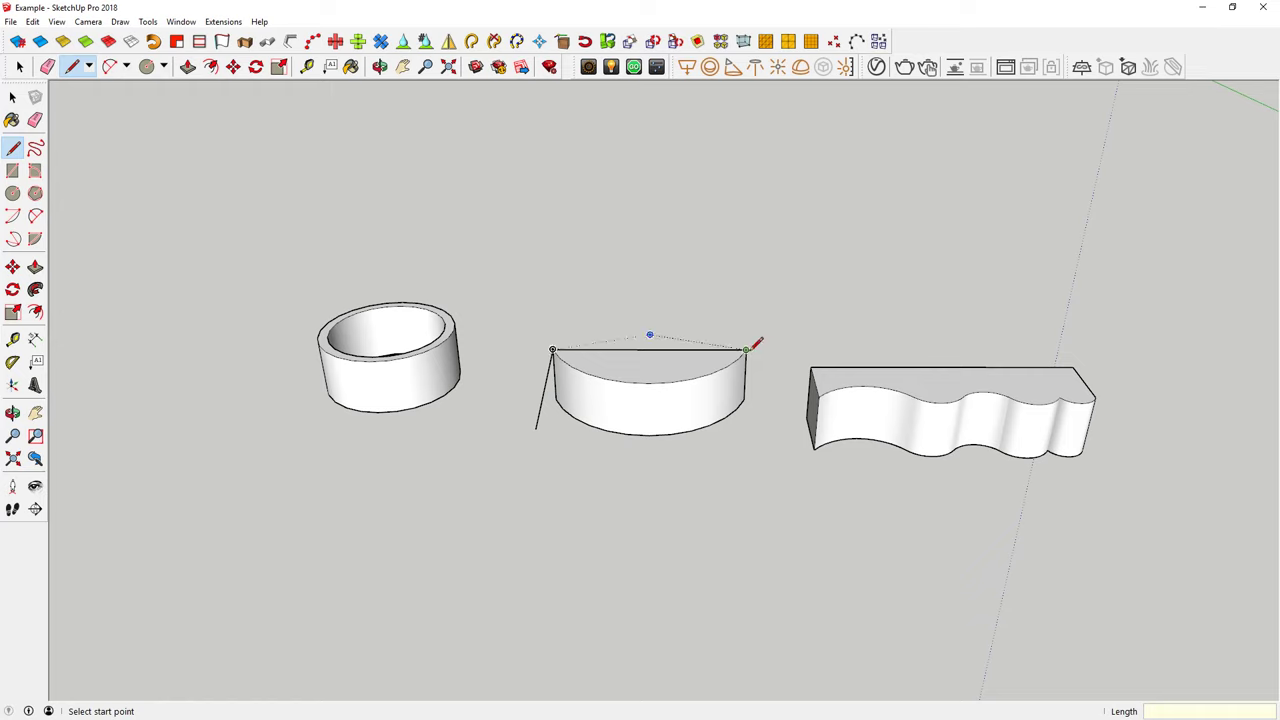
left_click(758, 429)
left_click(536, 428)
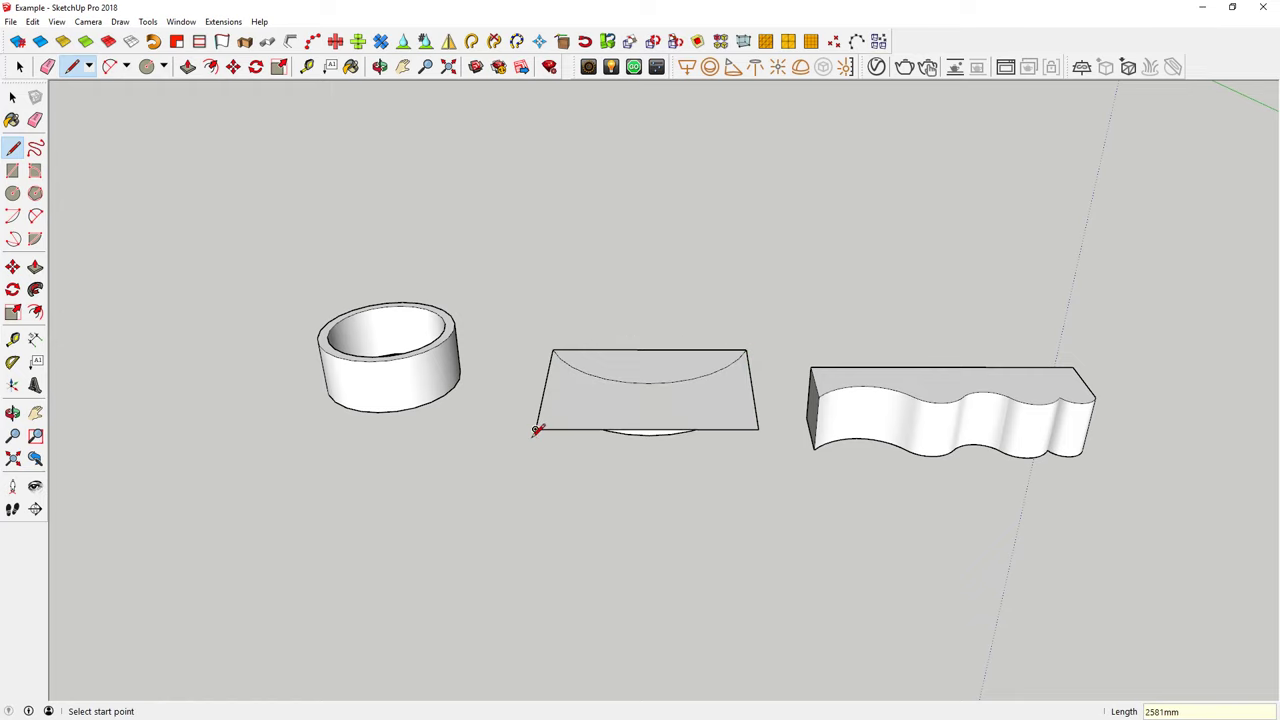
middle_click_drag(537, 430, 663, 243)
Step: Check a distance with the Tape Measure, then draw the remaining edges to complete the box
left_click(307, 66)
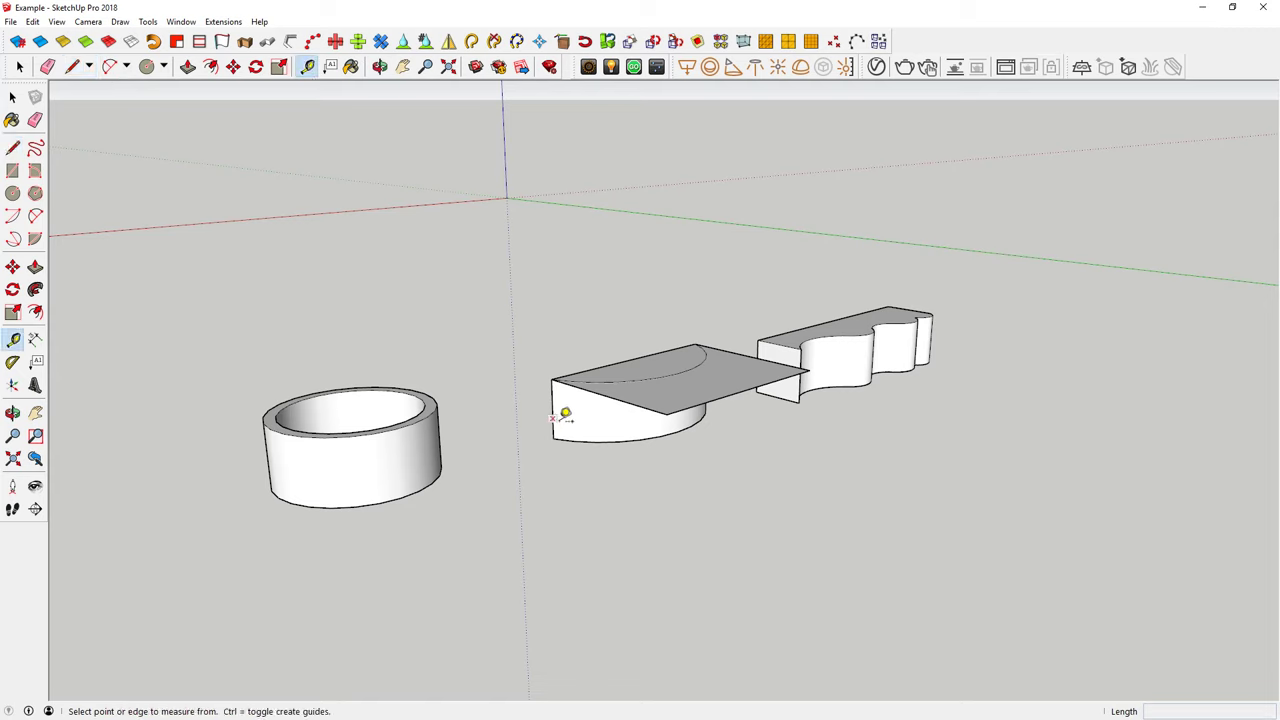
left_click(553, 439)
key("Escape")
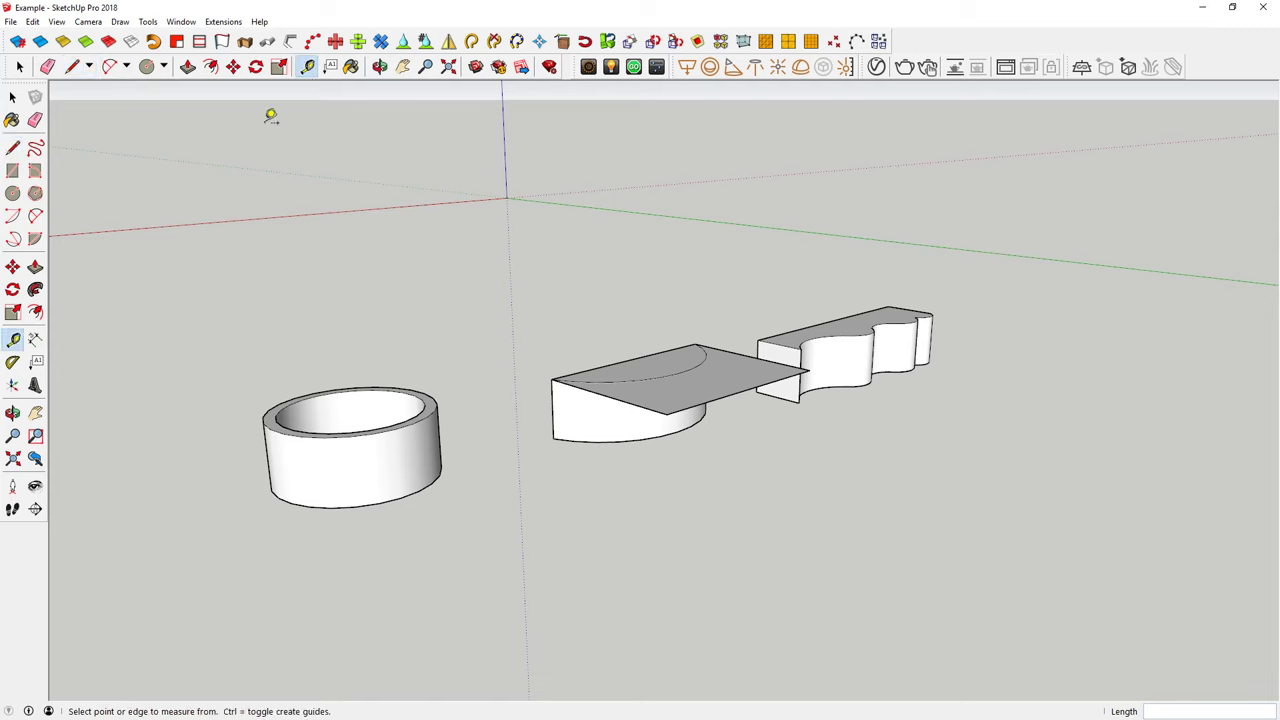
left_click(71, 66)
left_click(666, 413)
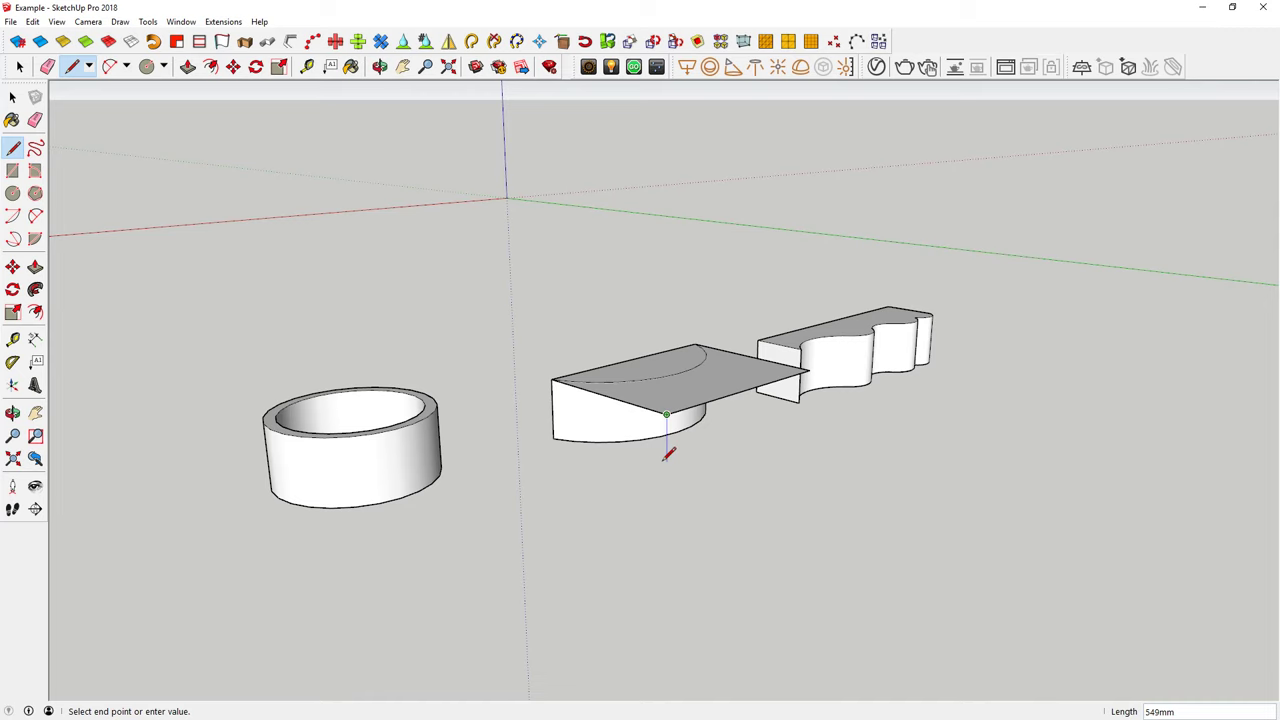
mouse_move(673, 457)
middle_mouse_down()
mouse_move(654, 453)
mouse_move(654, 430)
middle_mouse_up()
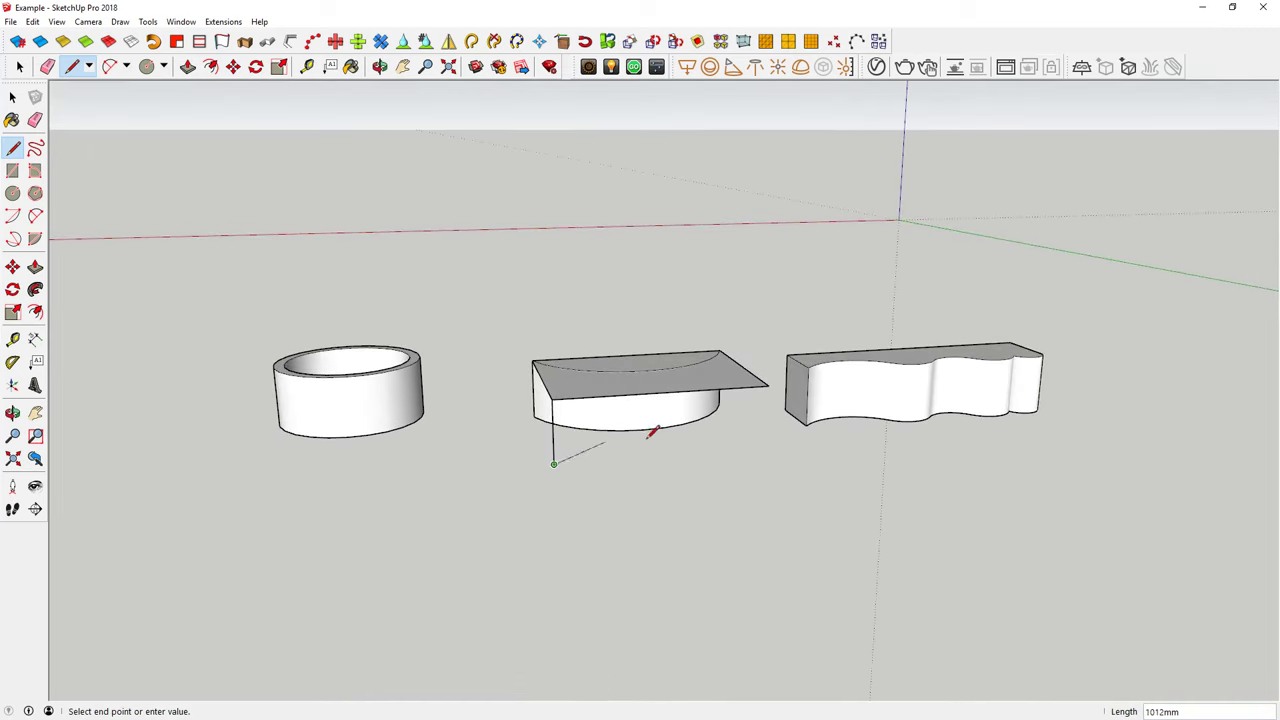
left_click(766, 447)
left_click(768, 385)
middle_click_drag(694, 414, 276, 251)
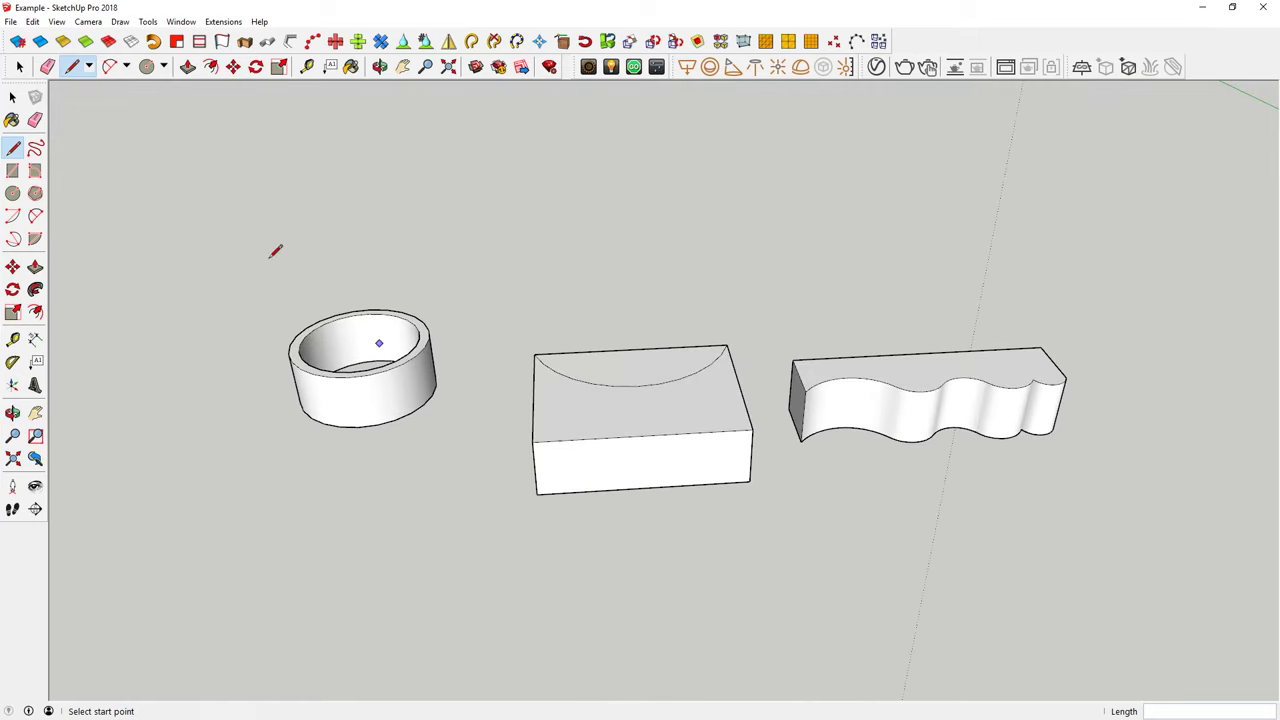
Step: Erase the box's vertical edges so the front face stands free
left_click(47, 66)
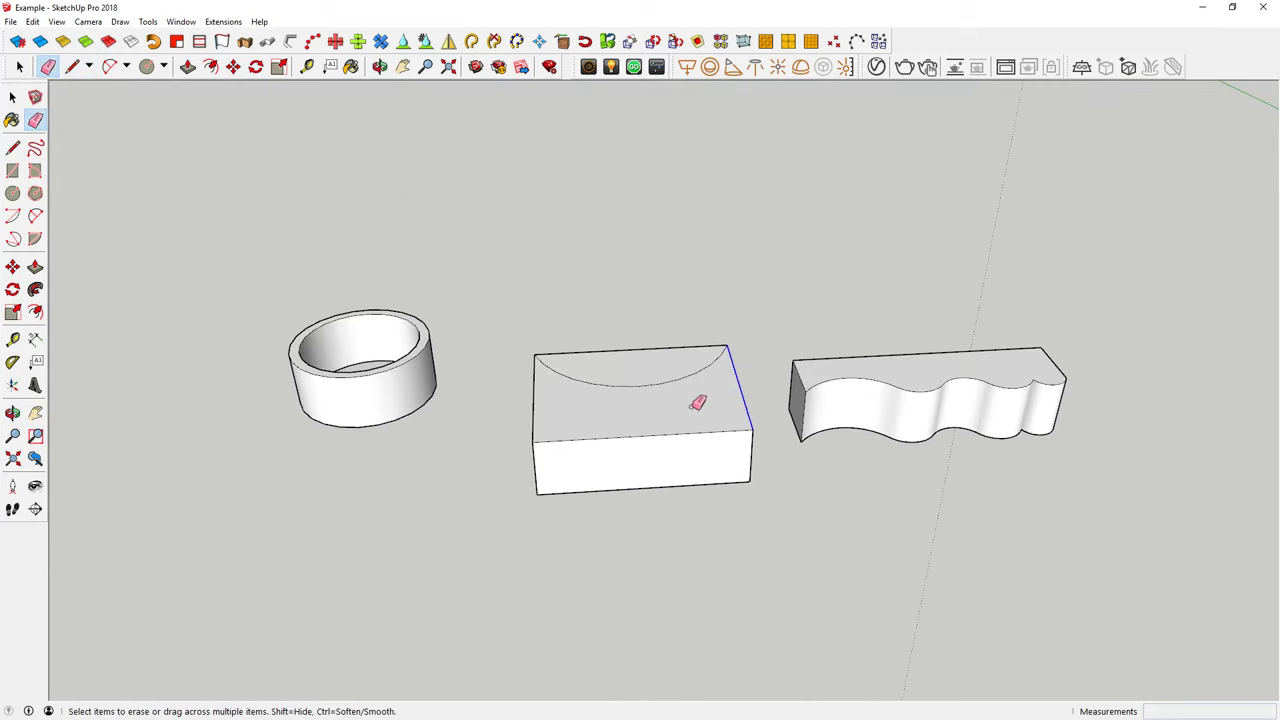
left_click_drag(532, 402, 534, 404)
scroll(674, 450, "up", 4)
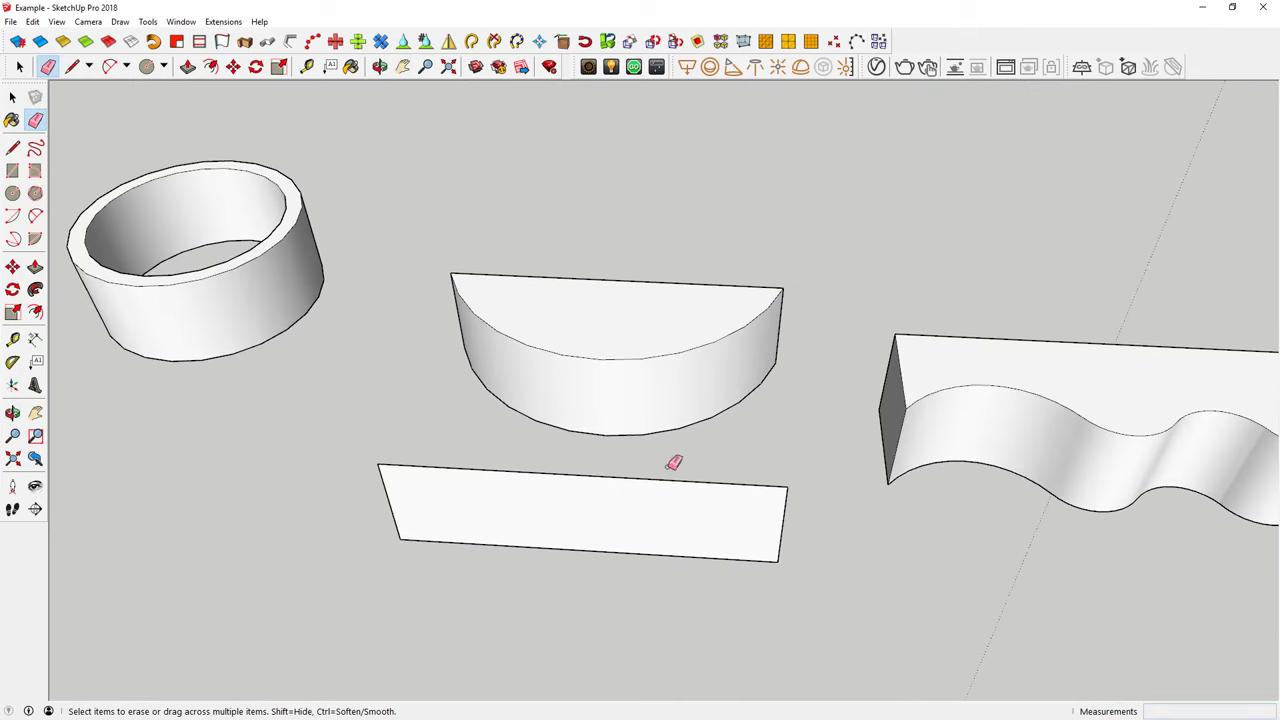
left_click(19, 66)
Step: Import 'SketchUP Logo' as a texture onto the selected flat face, anchored at its lower-left corner
left_click(544, 497)
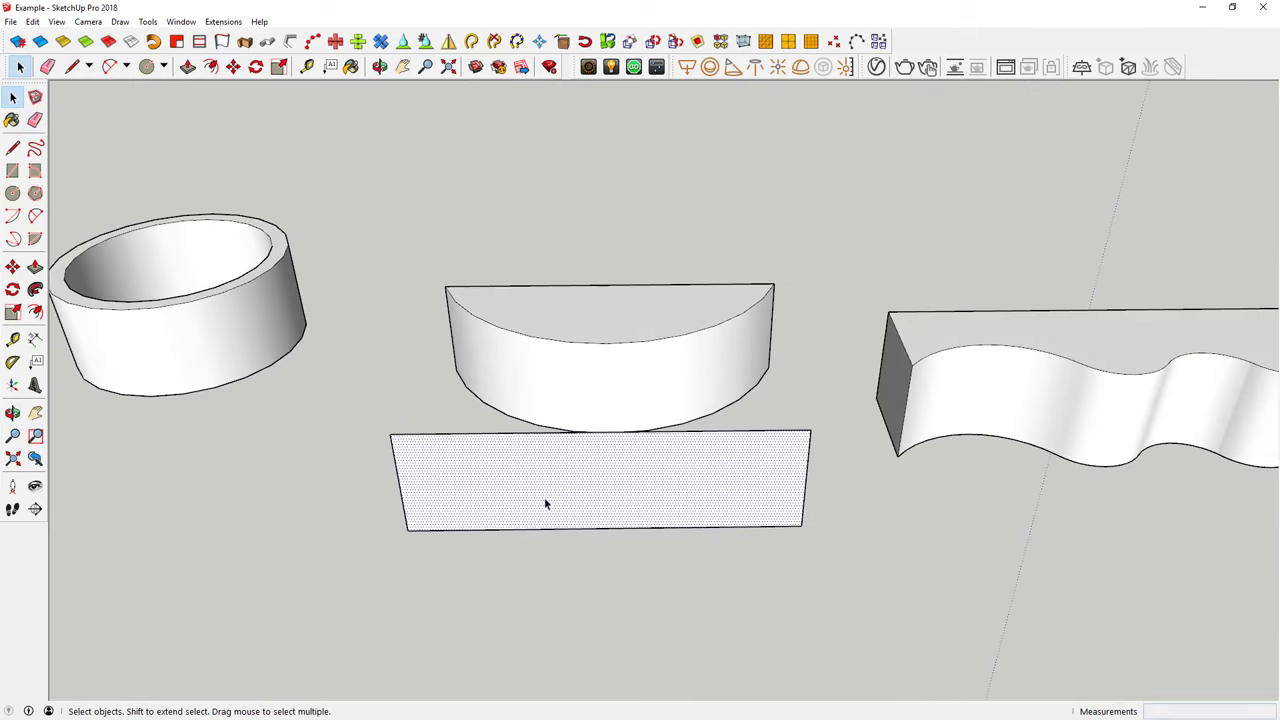
left_click(10, 21)
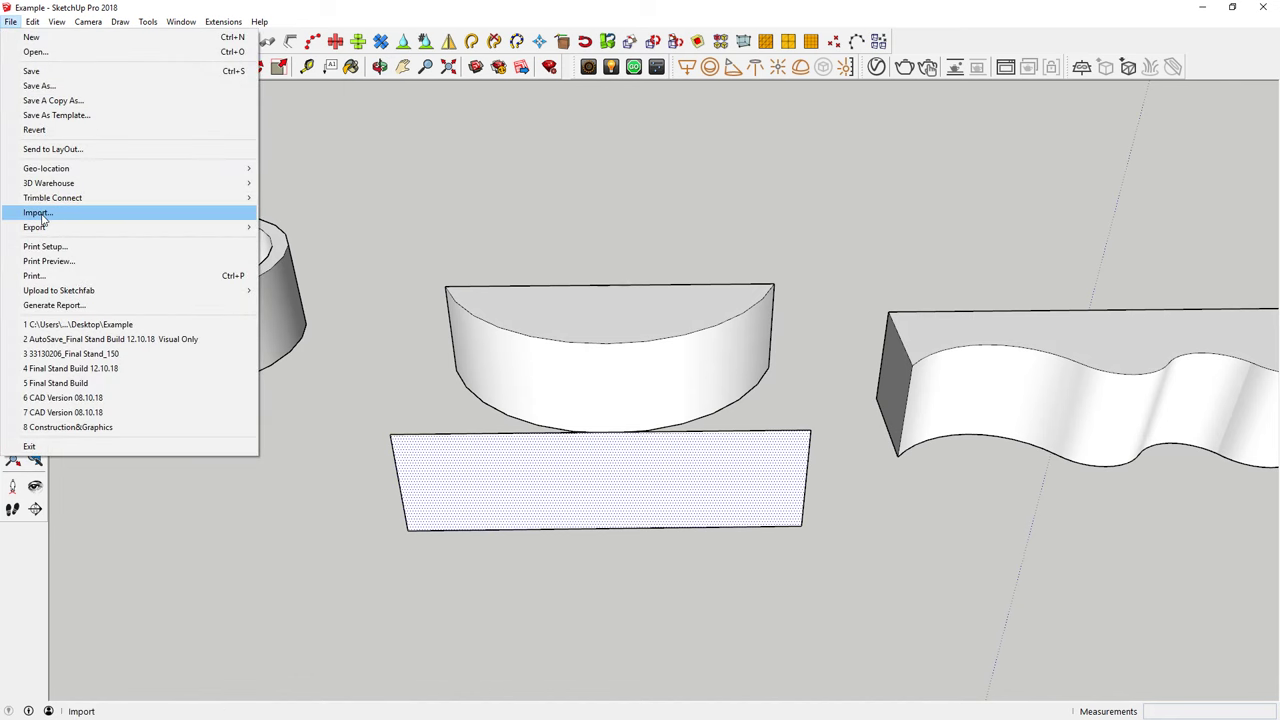
left_click(38, 213)
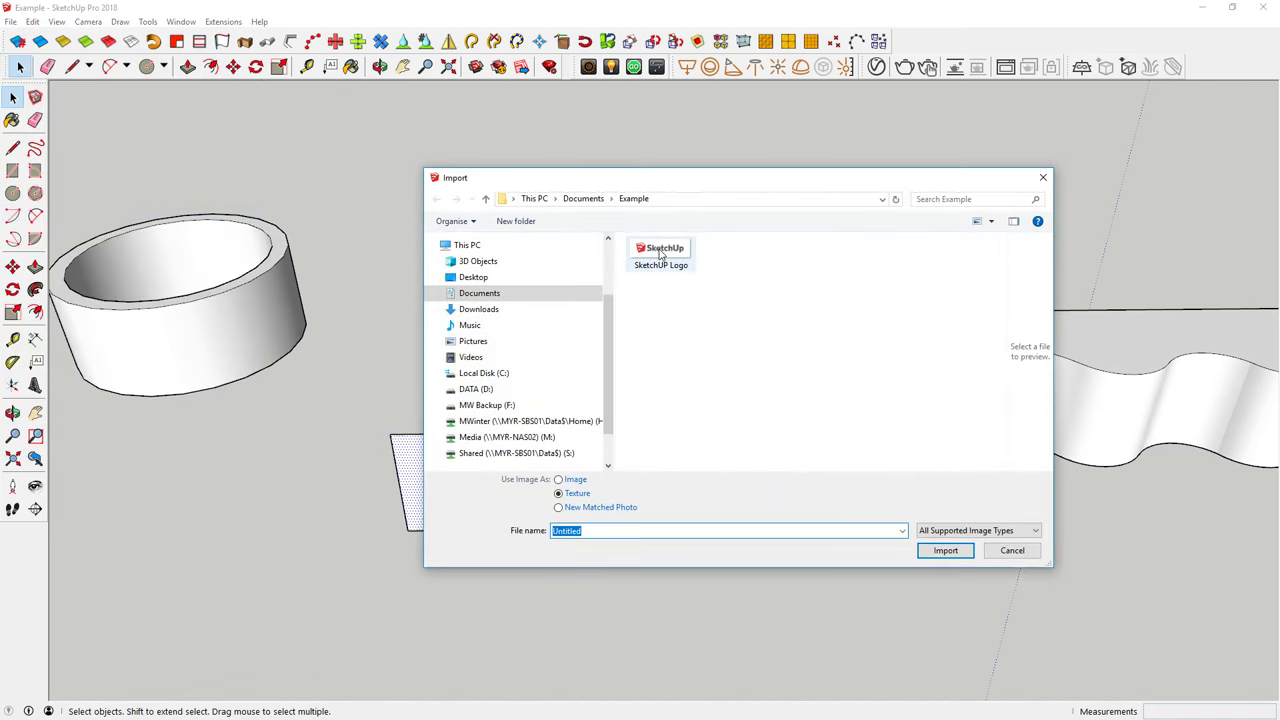
left_click(660, 254)
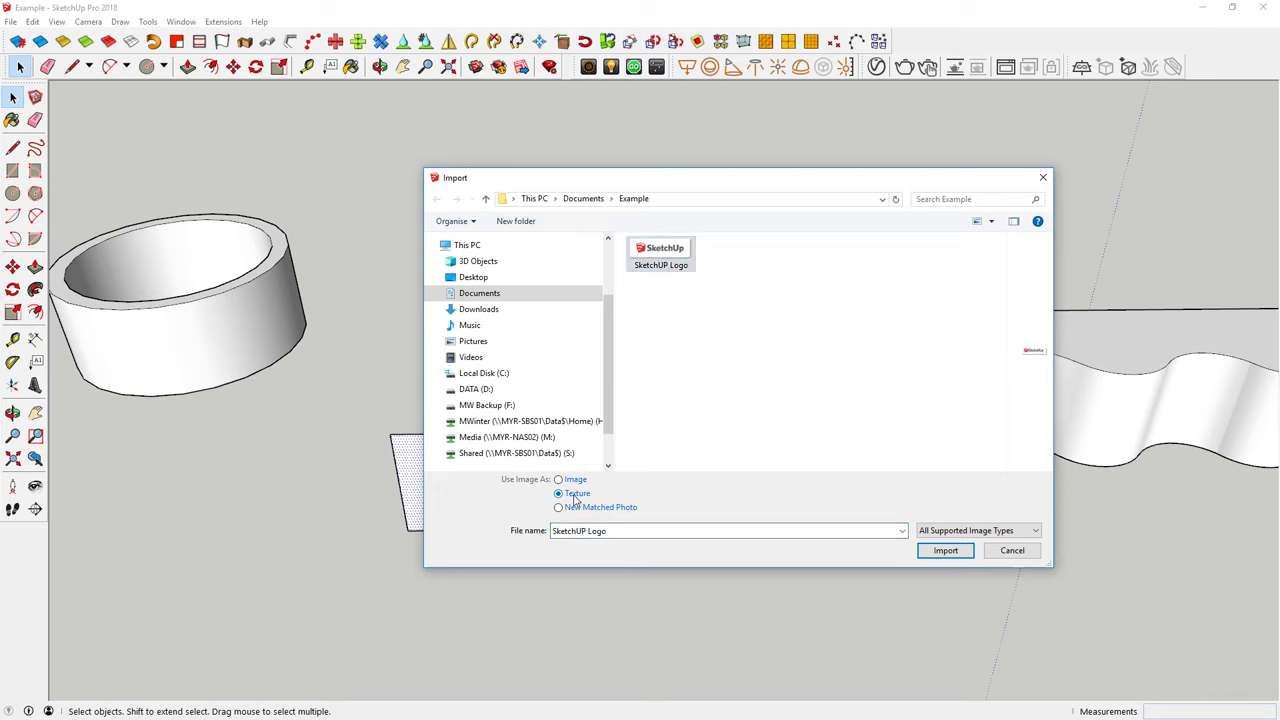
left_click(945, 551)
scroll(486, 471, "up", 3)
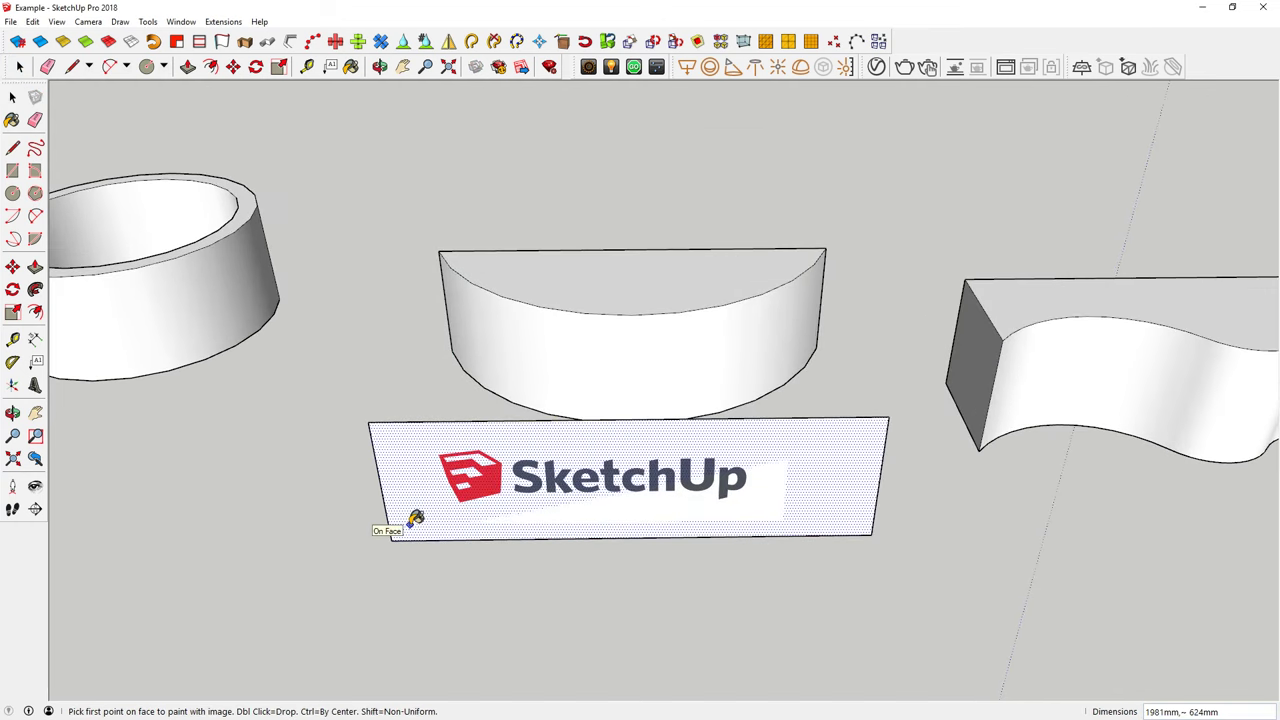
left_click(410, 523)
Step: Size the logo texture, then reposition and enlarge it so one full logo fills the face
left_click(646, 443)
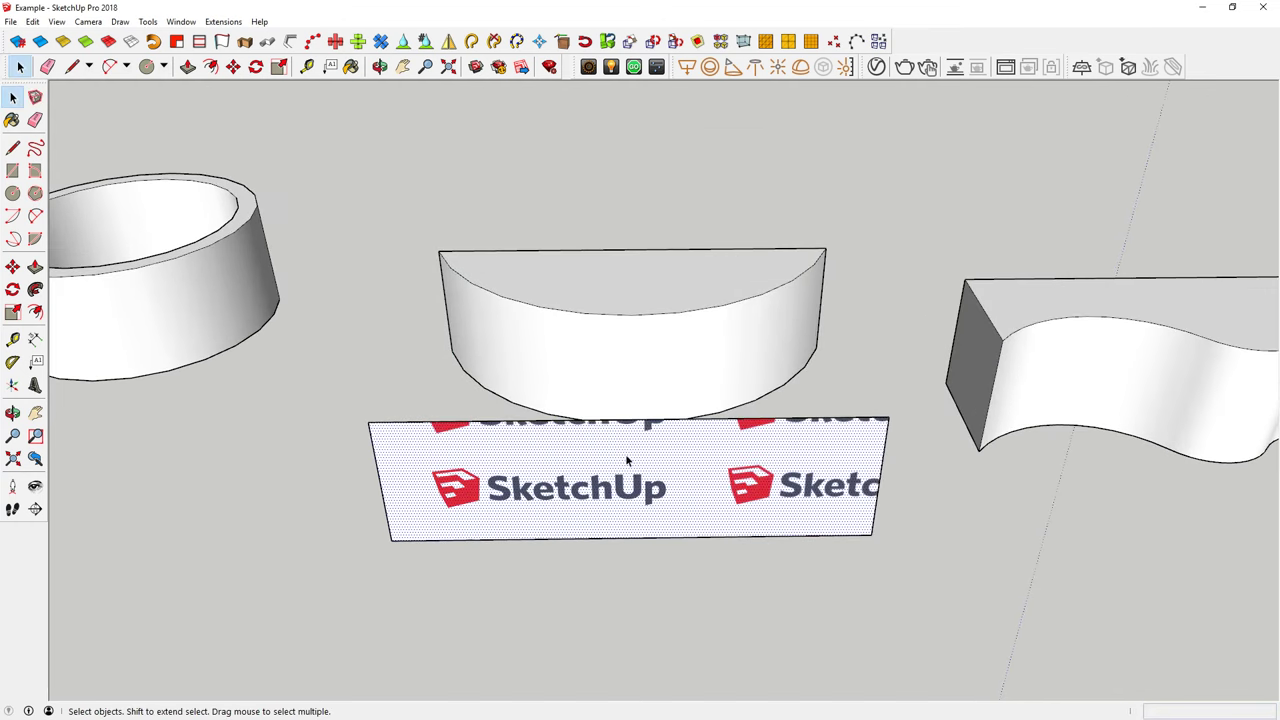
right_click(575, 472)
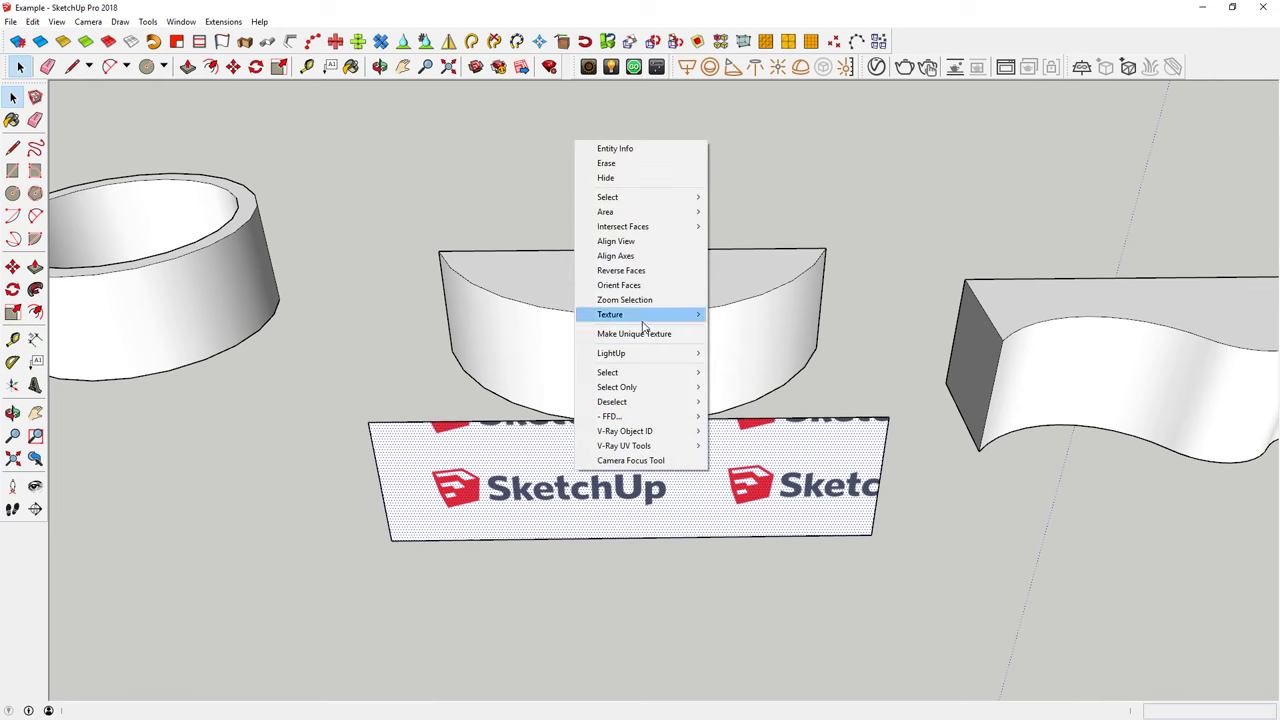
mouse_move(610, 314)
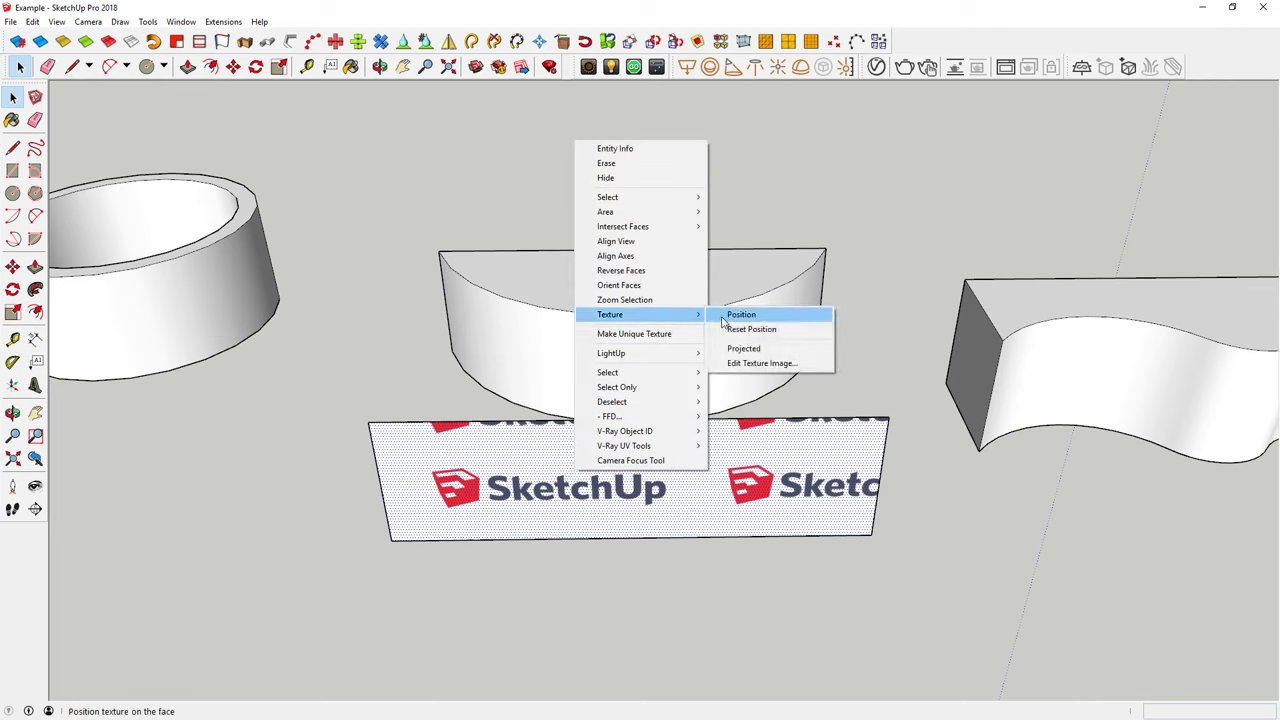
left_click(740, 315)
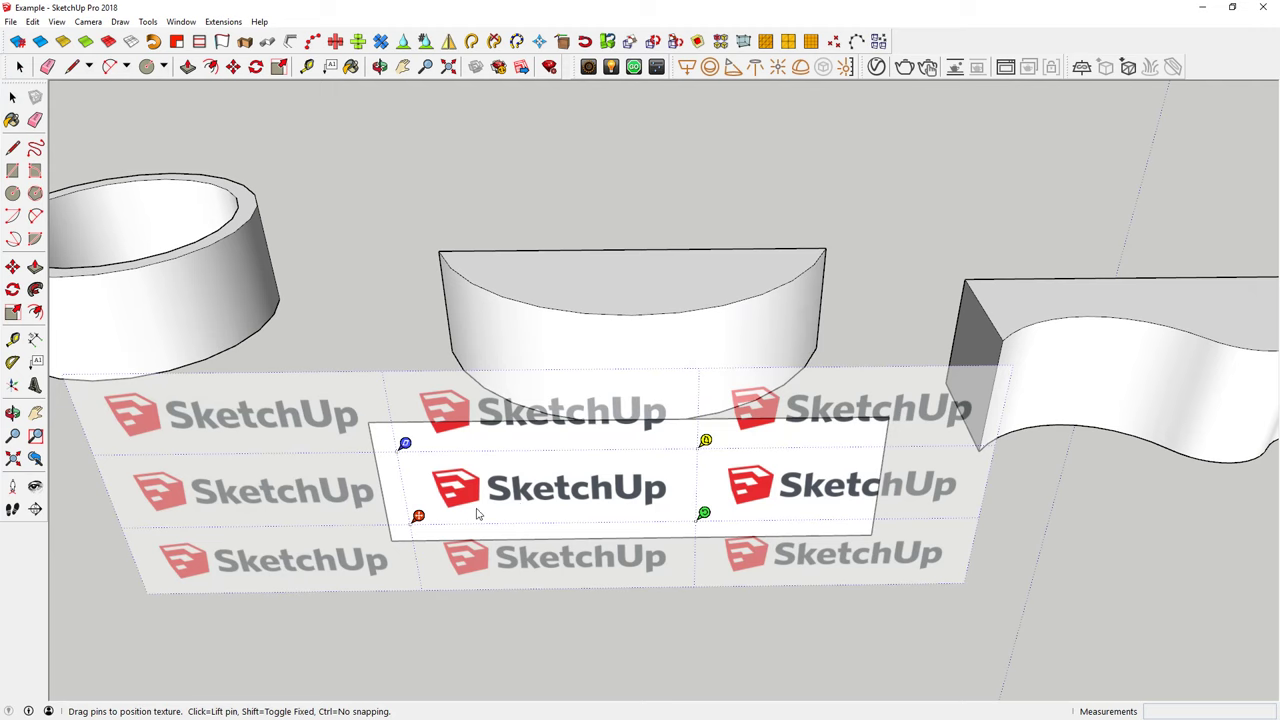
left_click_drag(420, 517, 401, 533)
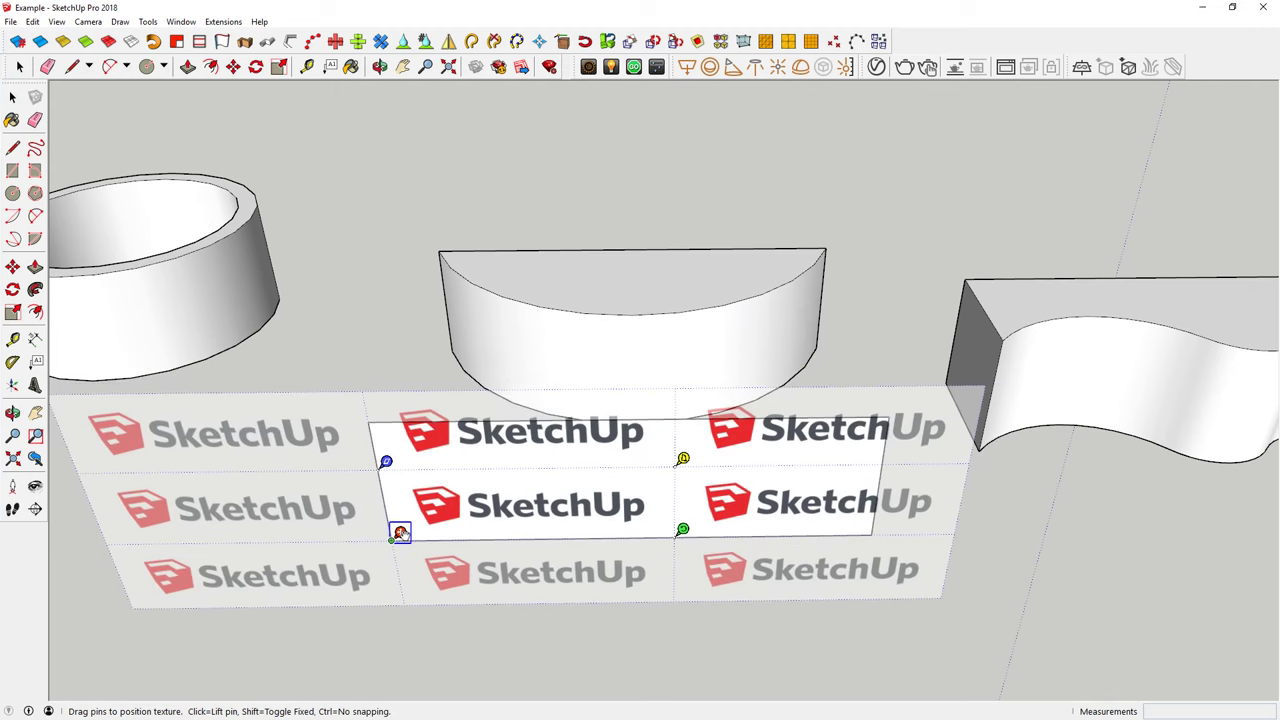
left_click_drag(681, 528, 879, 526)
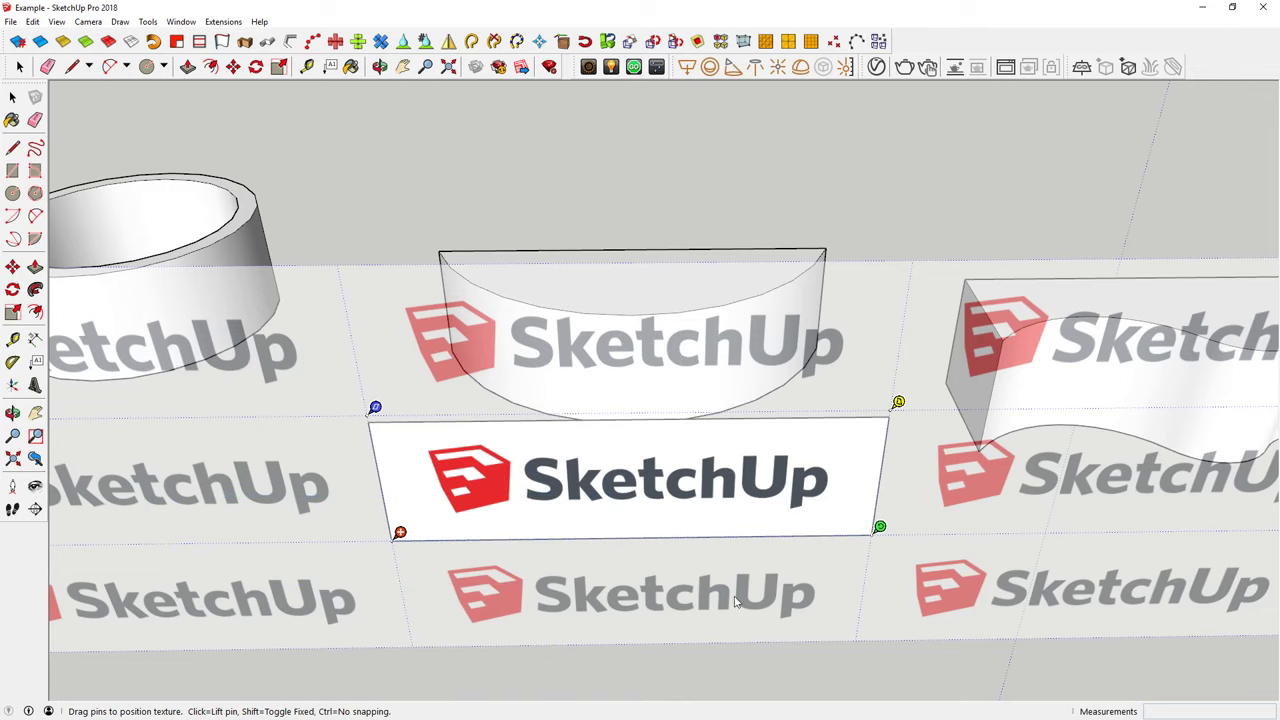
left_click(725, 680)
Step: Activate the Paint Bucket to bring up the materials panel
mouse_move(671, 563)
middle_mouse_down()
mouse_move(634, 391)
mouse_move(671, 517)
mouse_move(865, 498)
mouse_move(600, 508)
middle_mouse_up()
left_click(351, 66)
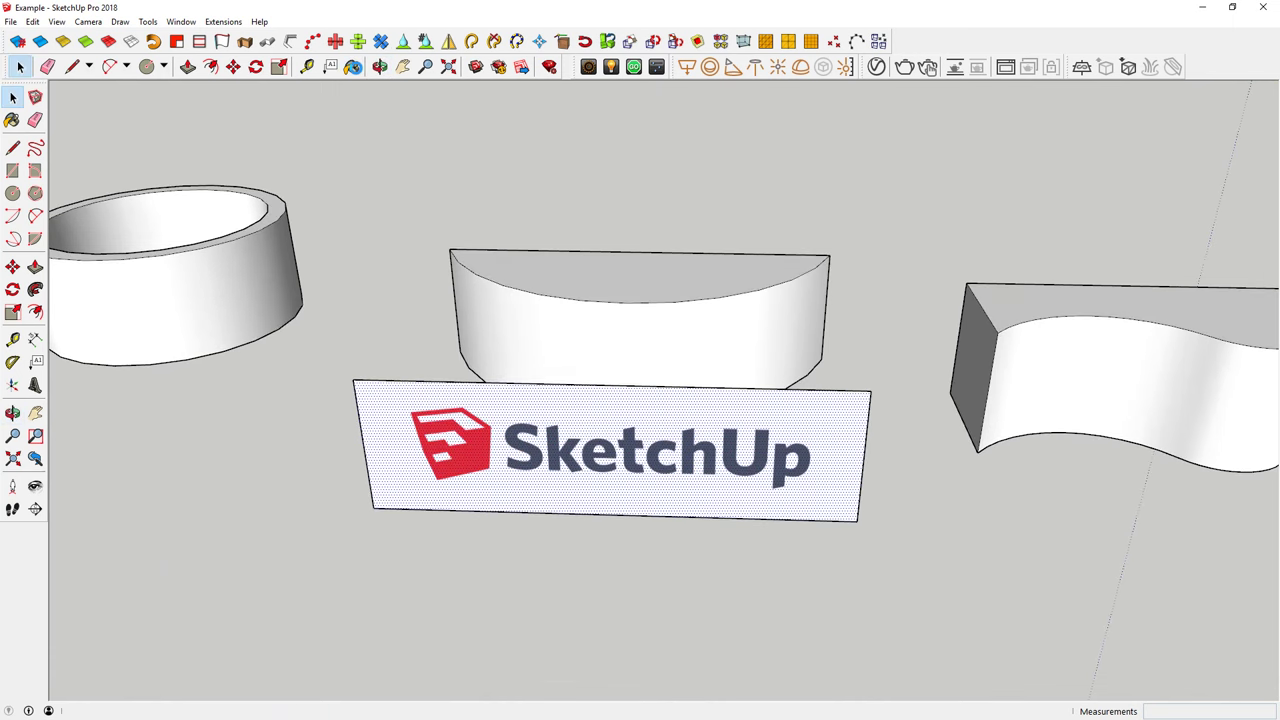
middle_click_drag(480, 408, 491, 427)
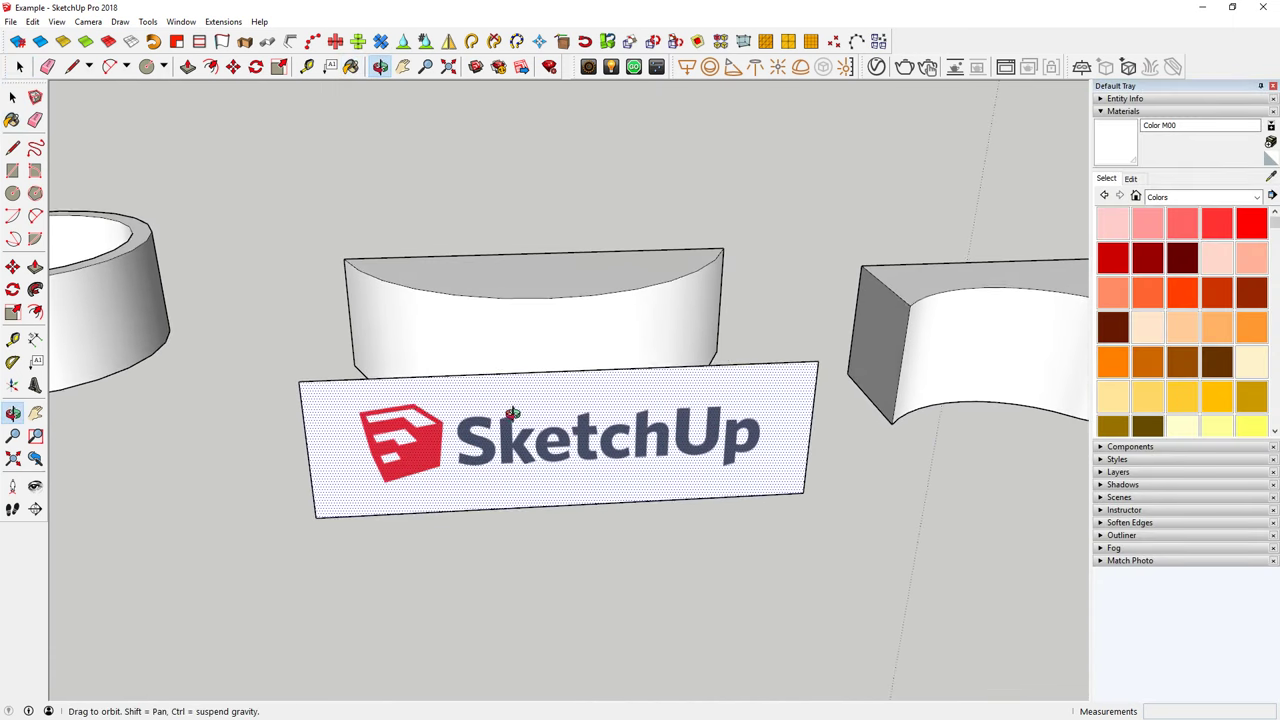
Step: Sample the flat face's logo and paint it onto the half-cylinder's curved wall
left_click(430, 428, "alt")
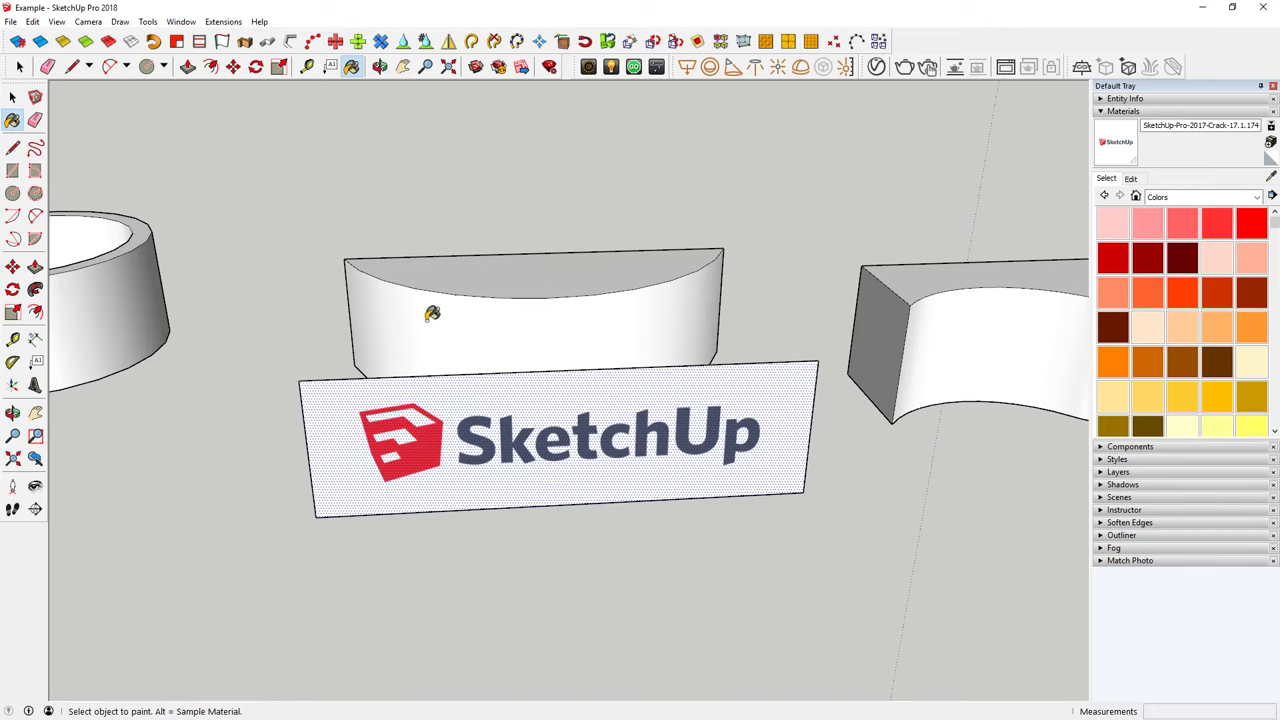
left_click(432, 313)
mouse_move(432, 313)
middle_mouse_down()
mouse_move(484, 406)
mouse_move(470, 380)
middle_mouse_up()
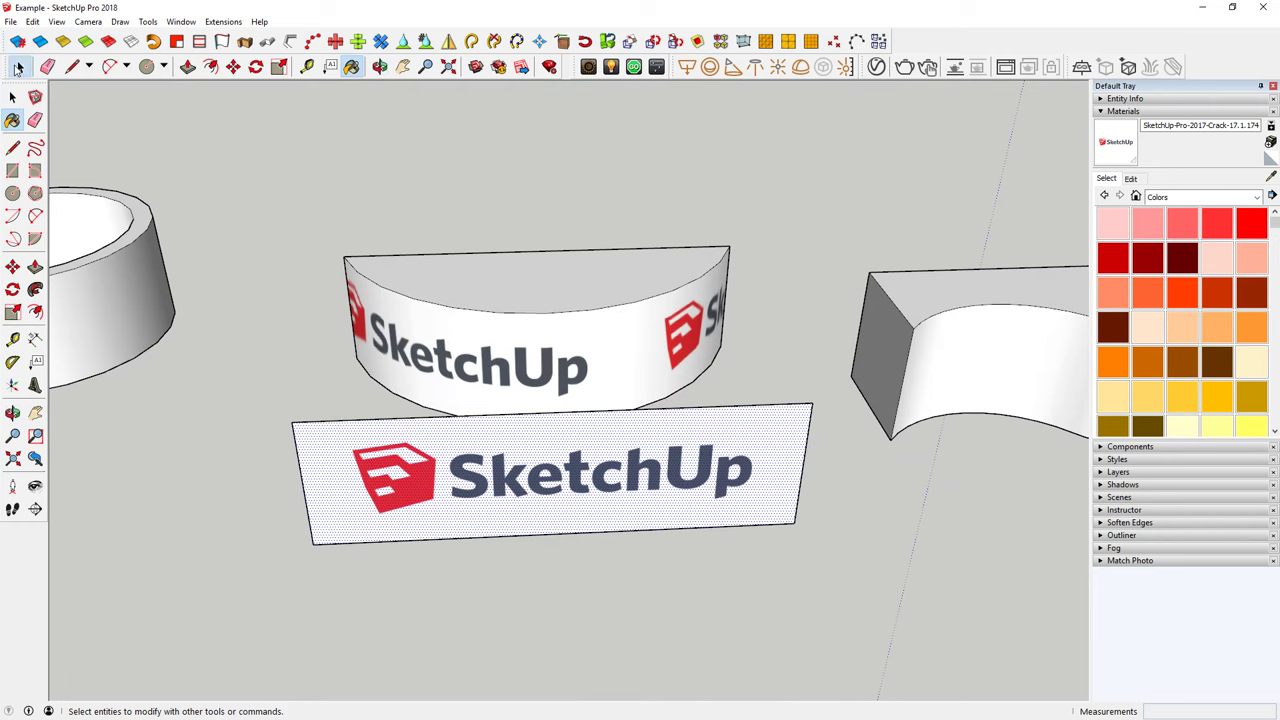
Step: Set the flat logo panel's texture to Projected
left_click(18, 67)
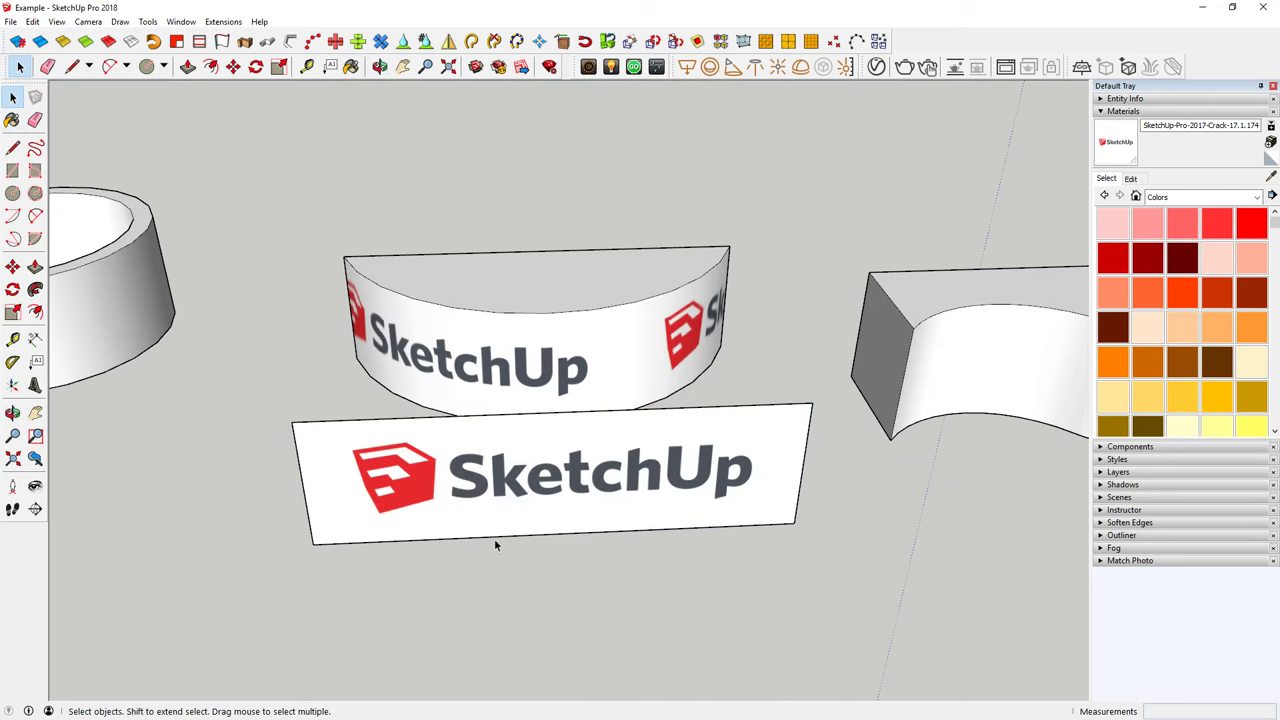
right_click(465, 475)
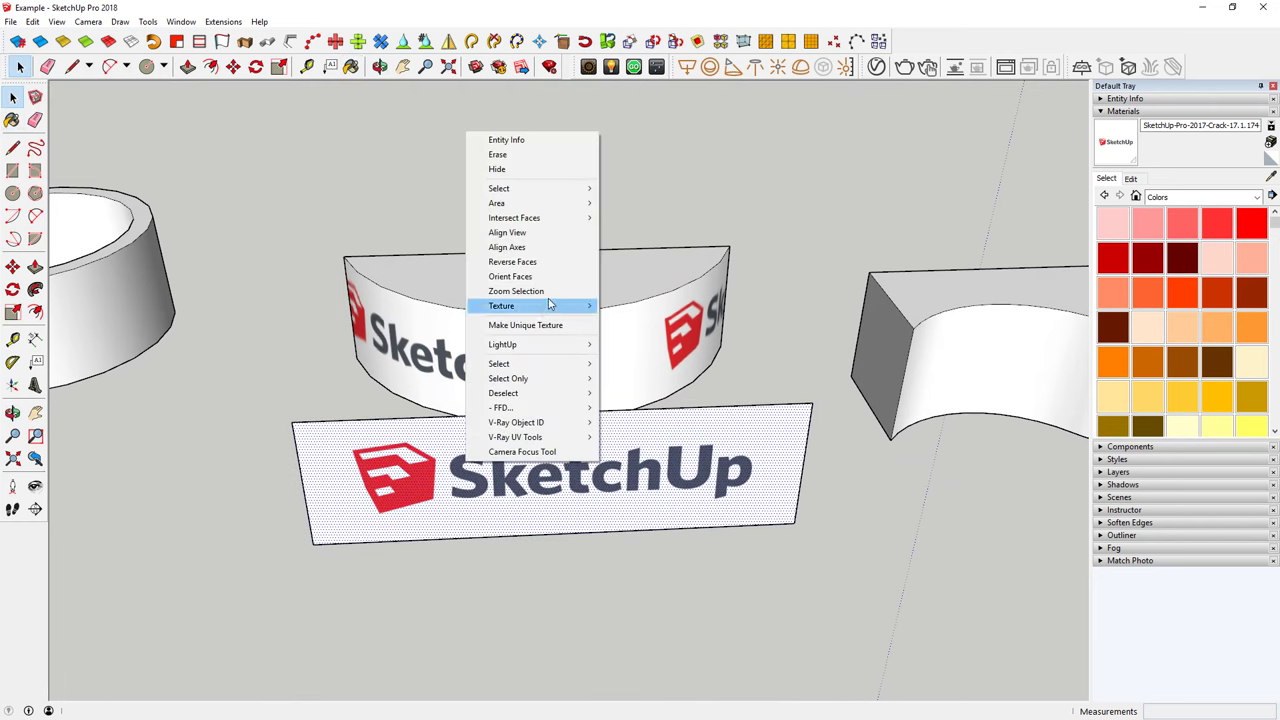
mouse_move(530, 306)
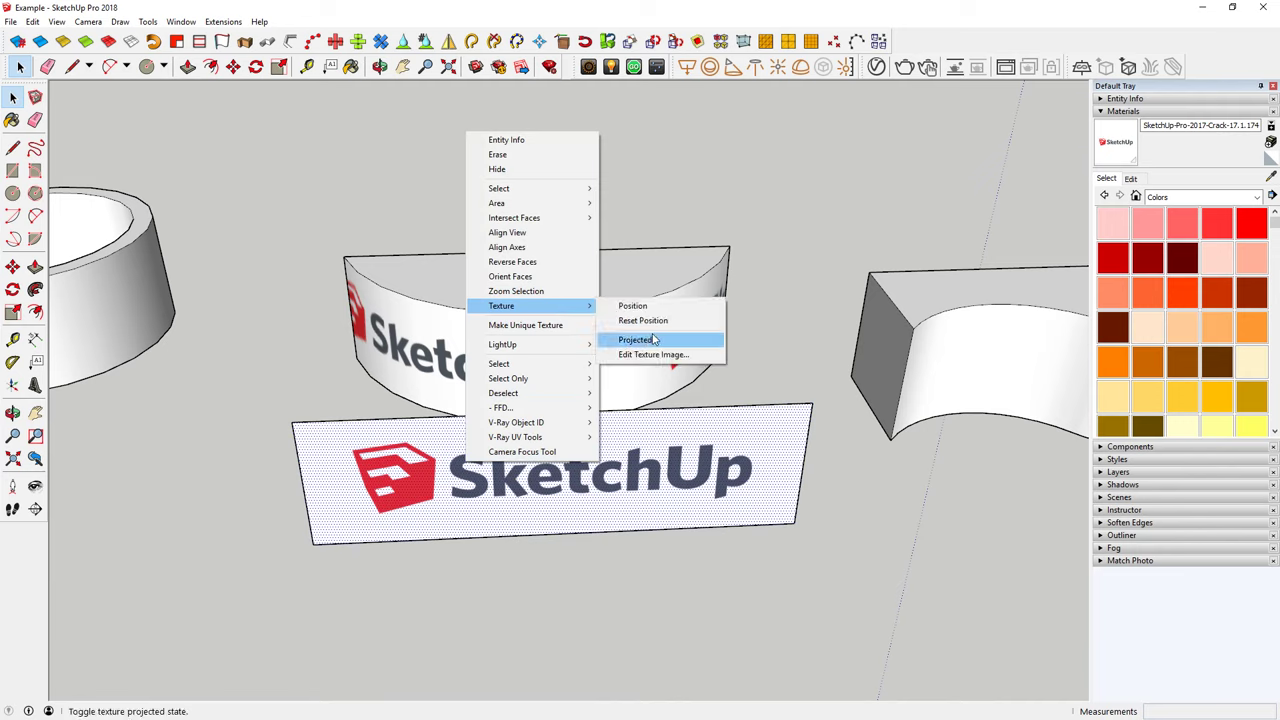
left_click(653, 340)
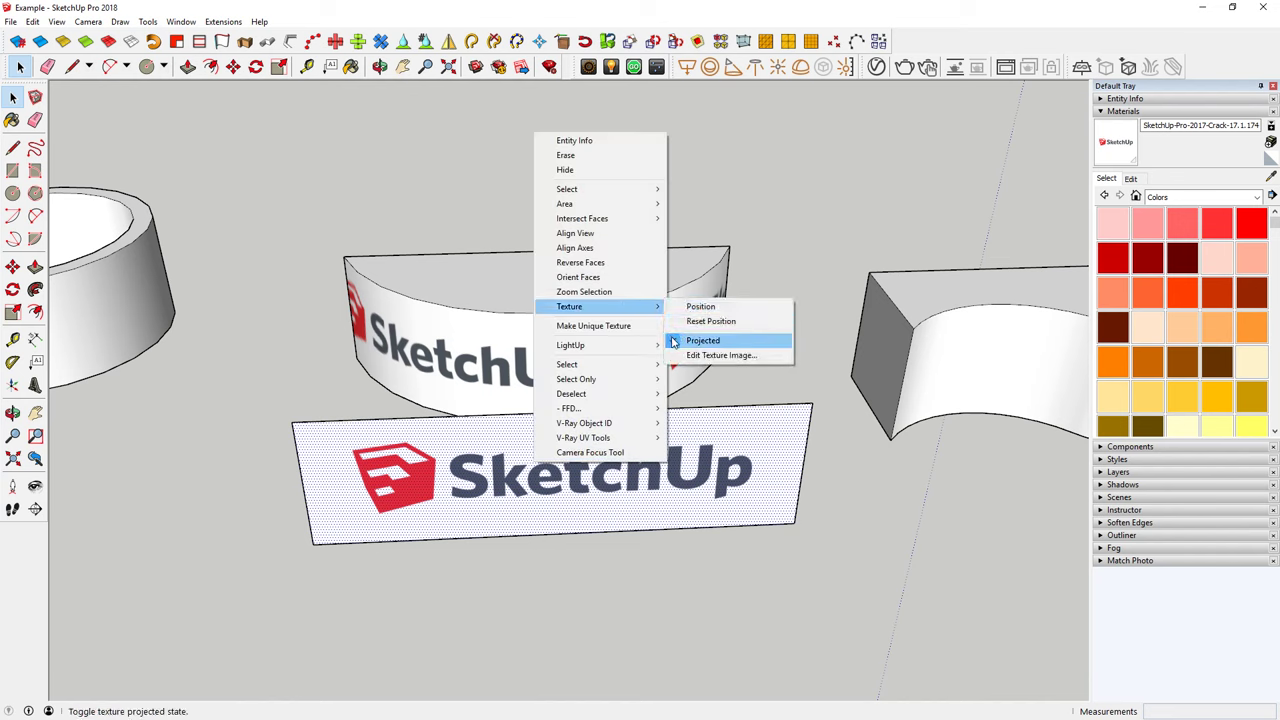
left_click(770, 189)
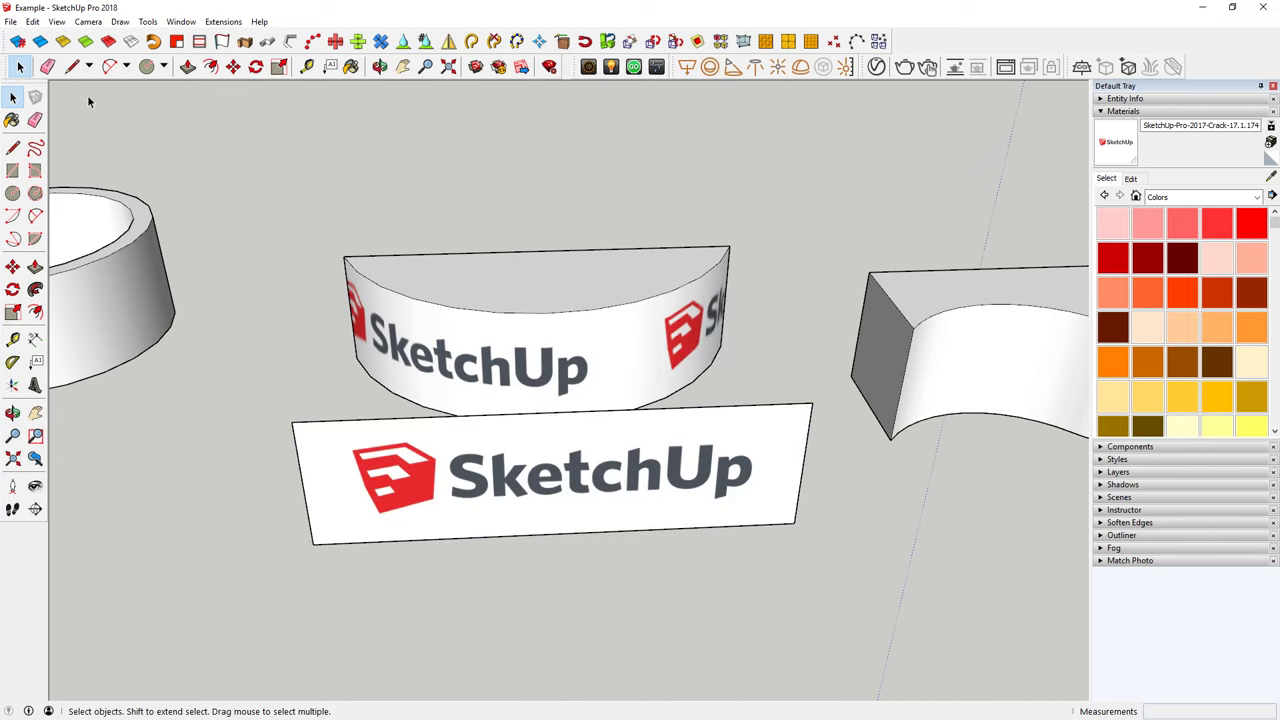
Step: Repaint the curved band with the projected logo and inspect the centred wrap
left_click(351, 66)
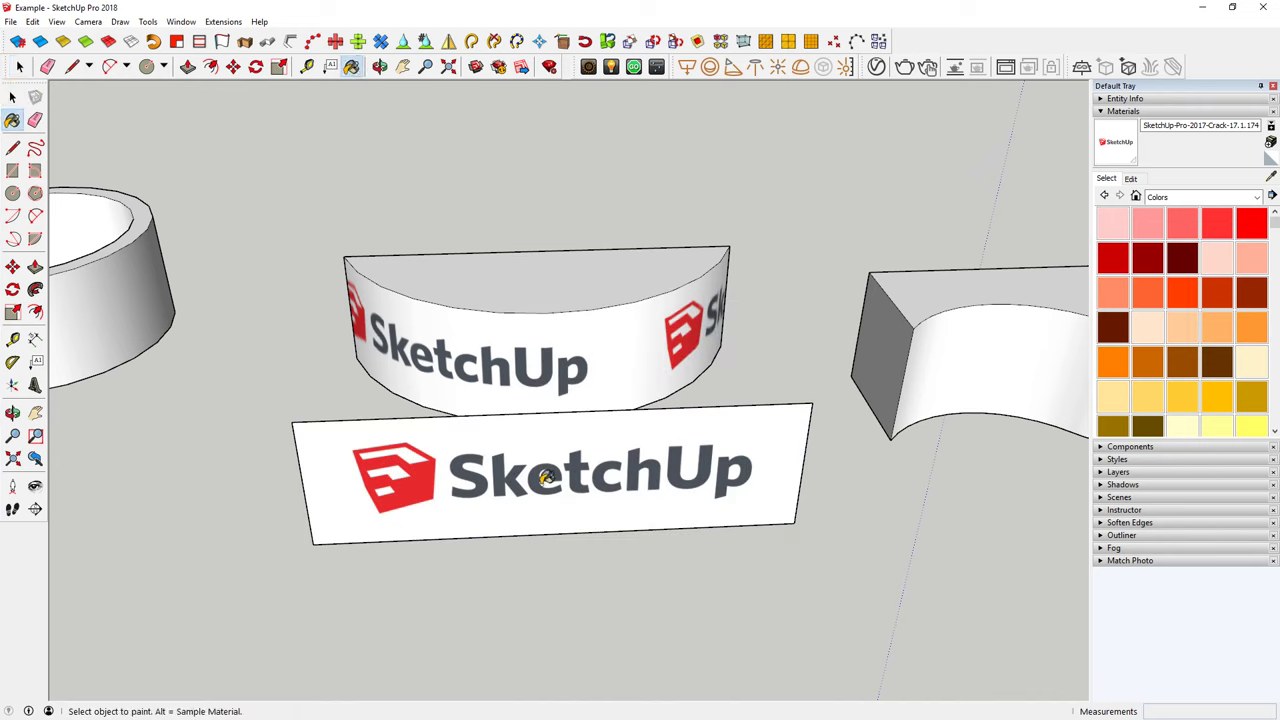
left_click(484, 347)
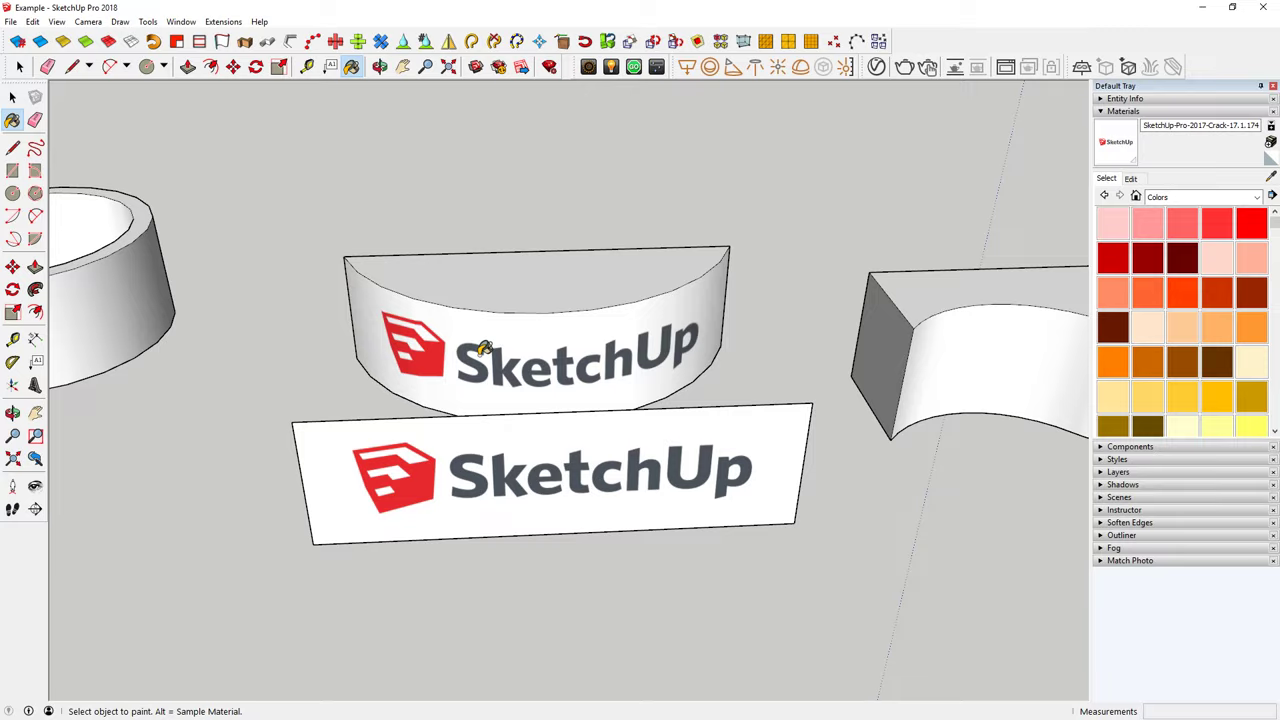
middle_click_drag(472, 372, 759, 386)
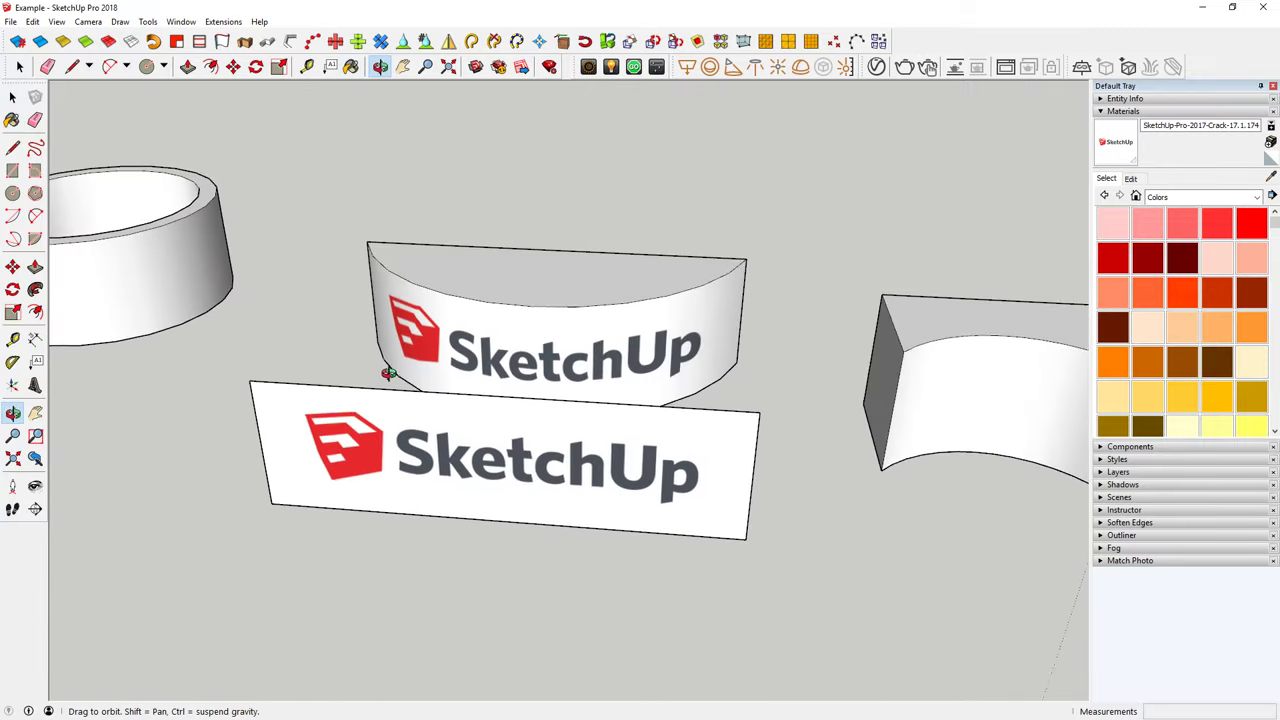
middle_click_drag(759, 386, 420, 372)
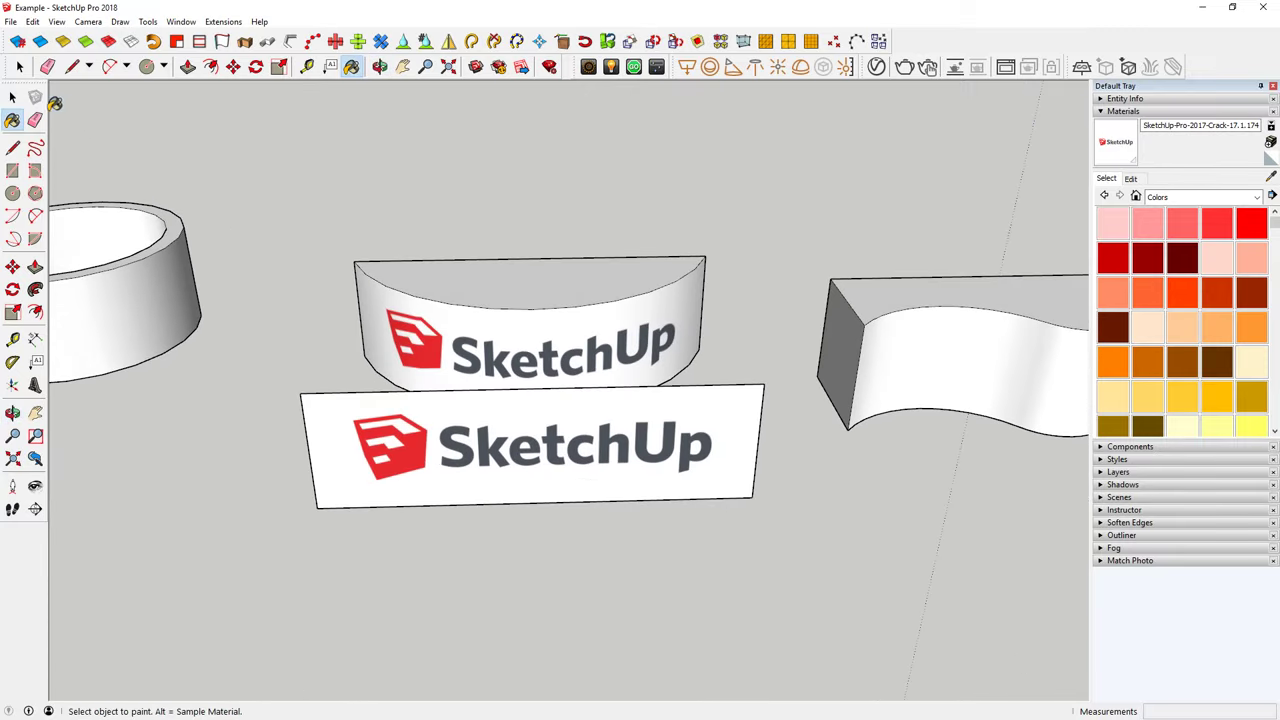
left_click(20, 67)
middle_click_drag(250, 450, 283, 697)
Step: Delete the used flat logo panel, cancelling a pasted copy of it
left_click_drag(314, 686, 812, 470)
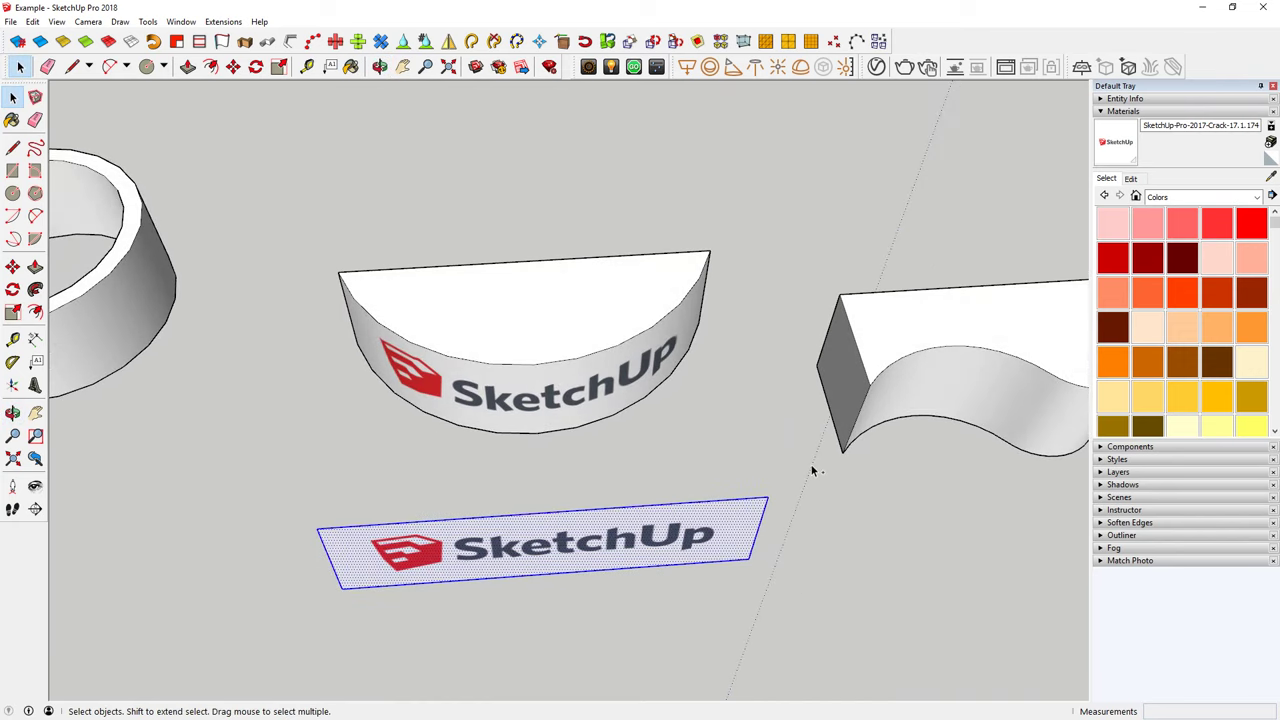
key("Delete")
mouse_move(765, 559)
middle_mouse_down()
mouse_move(935, 355)
mouse_move(350, 338)
mouse_move(380, 374)
middle_mouse_up()
key("ctrl+v")
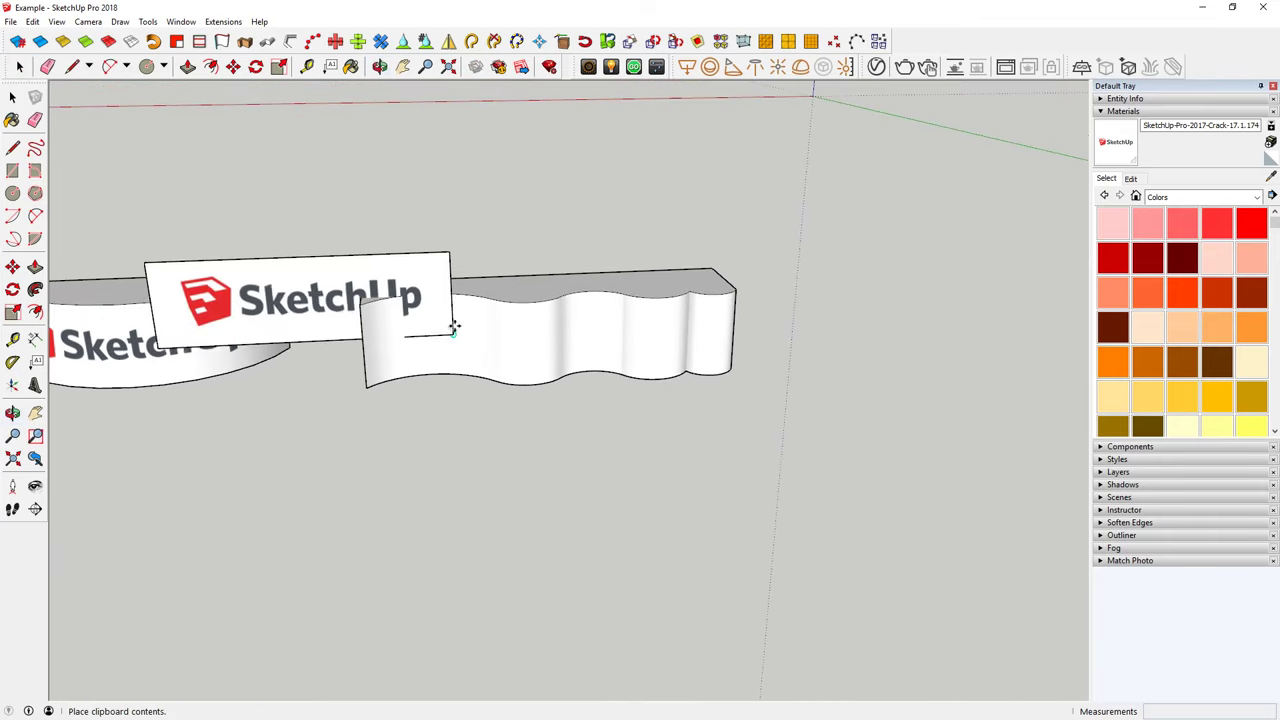
left_click(665, 541)
key("Escape")
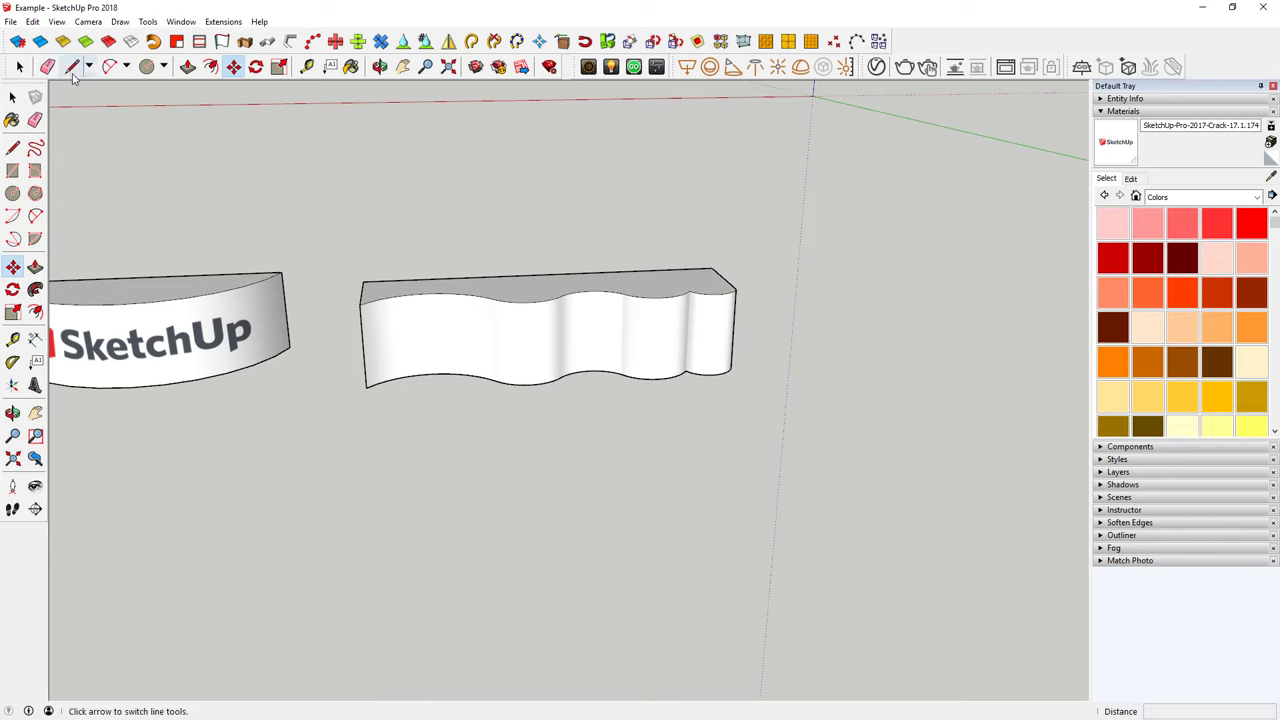
Step: Draw 2000 mm lines out from the wavy solid's top corners, closing a flat face
left_click(71, 66)
left_click(360, 305)
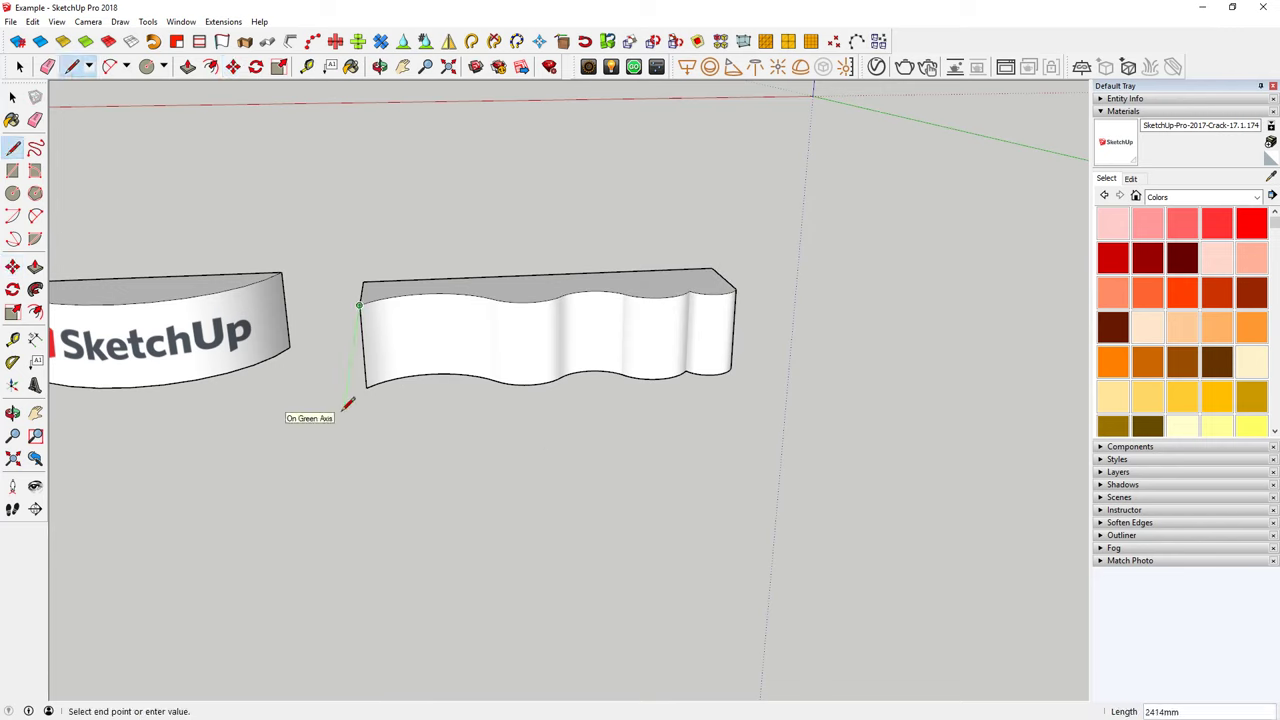
left_click(348, 404)
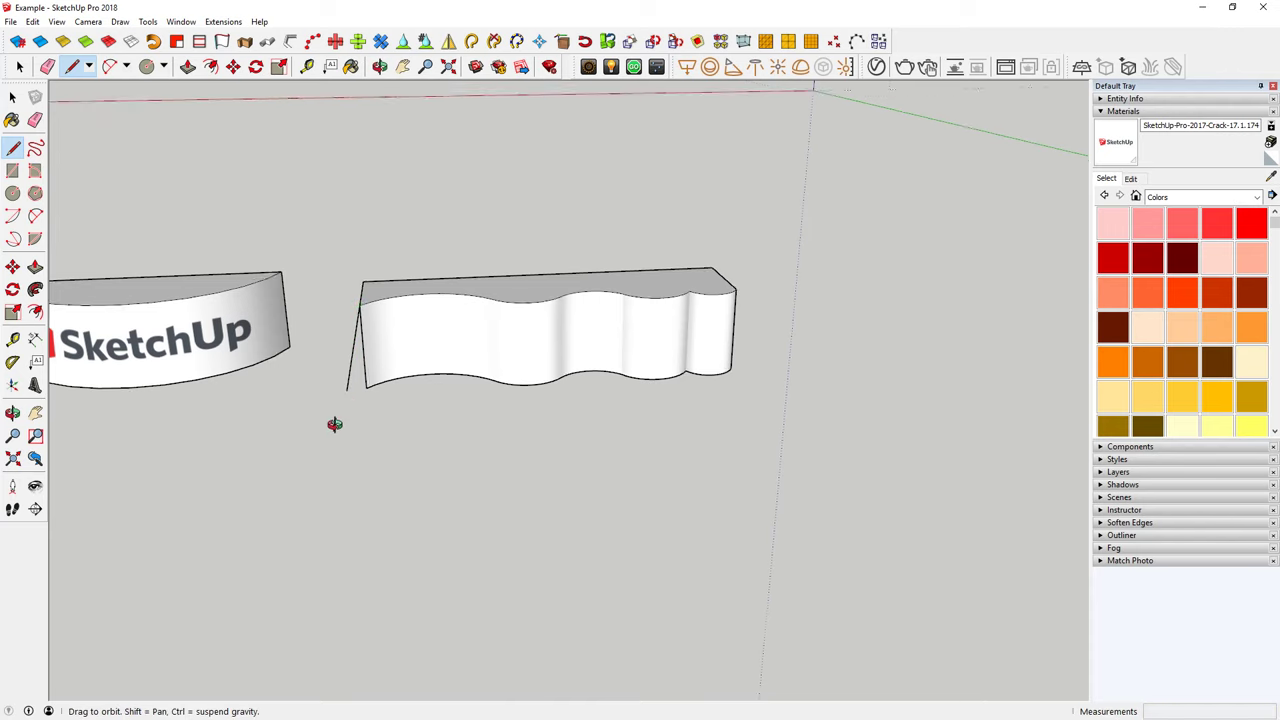
middle_click_drag(340, 420, 381, 520)
left_click(747, 302)
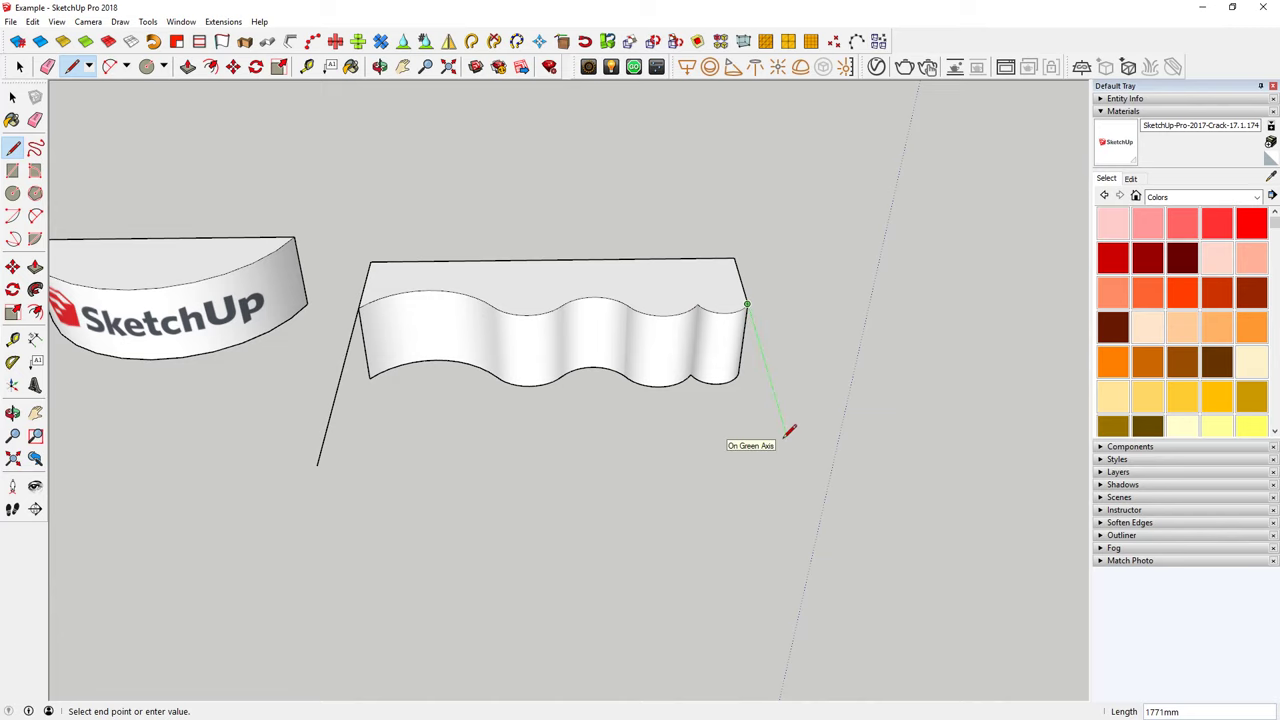
key("Return")
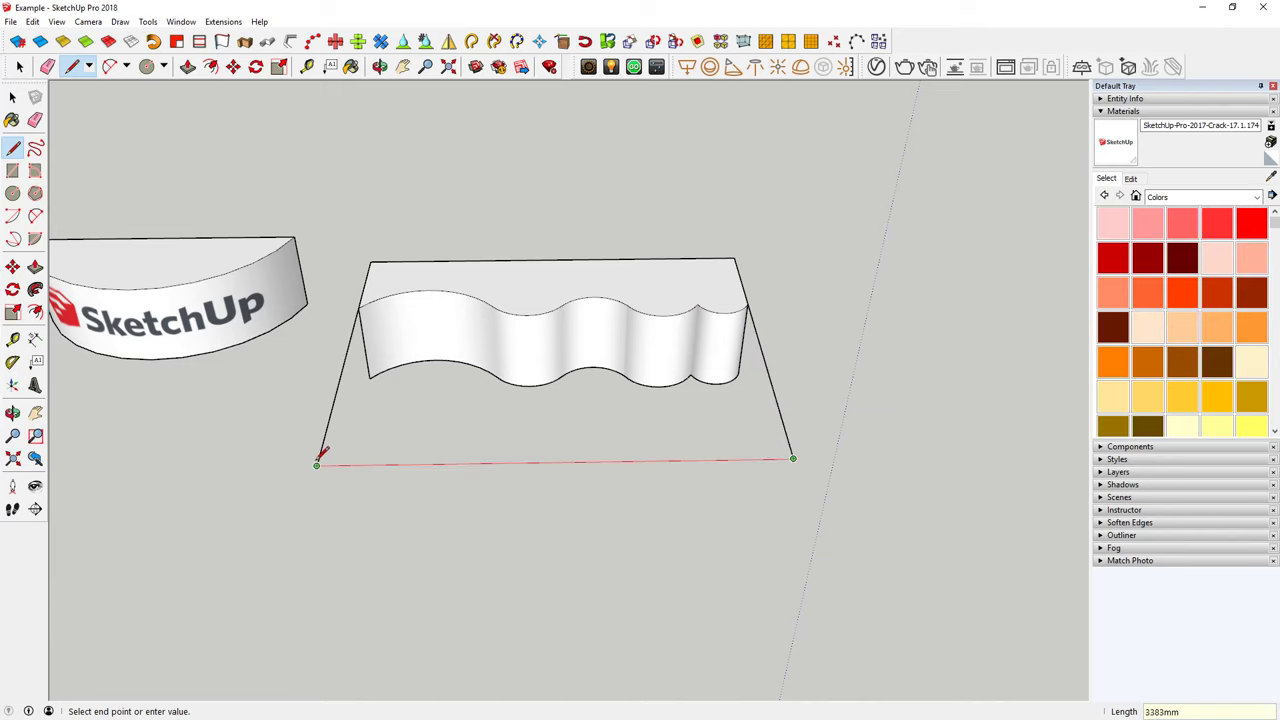
left_click(317, 462)
Step: Add a vertical edge for the front face, erase the joining edge, and select the panel
middle_click_drag(264, 440, 413, 407)
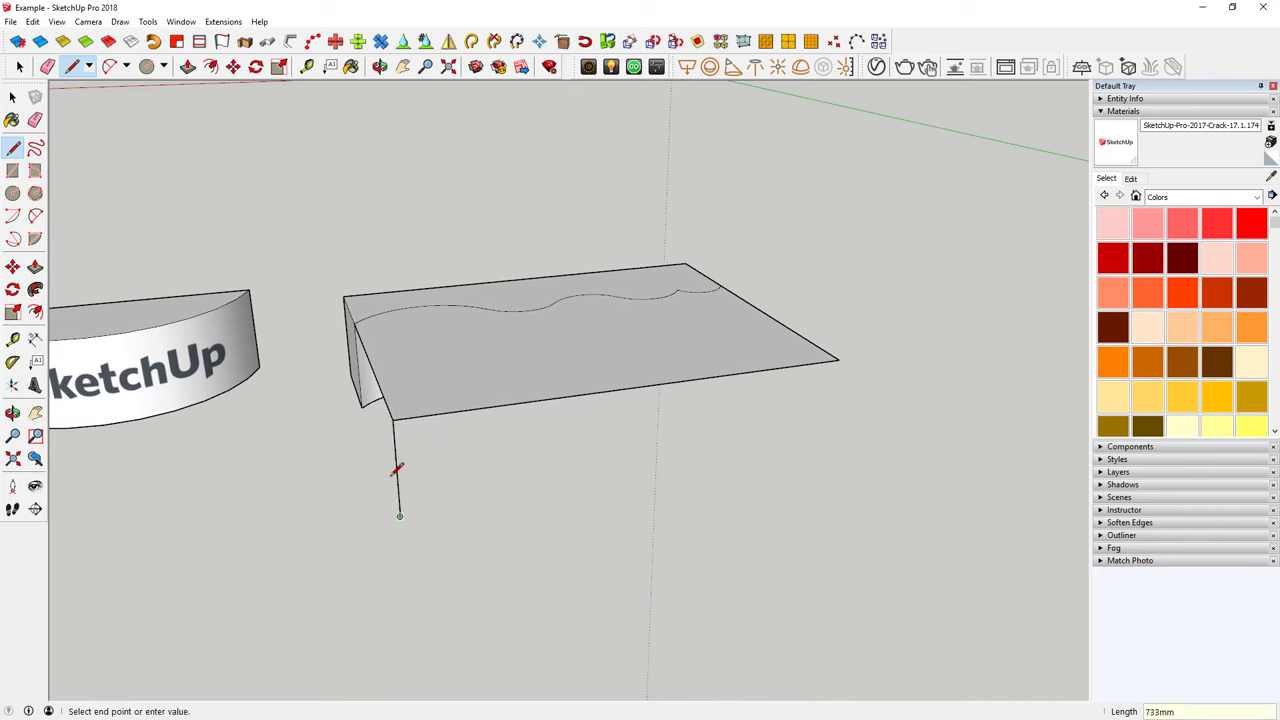
left_click(828, 446)
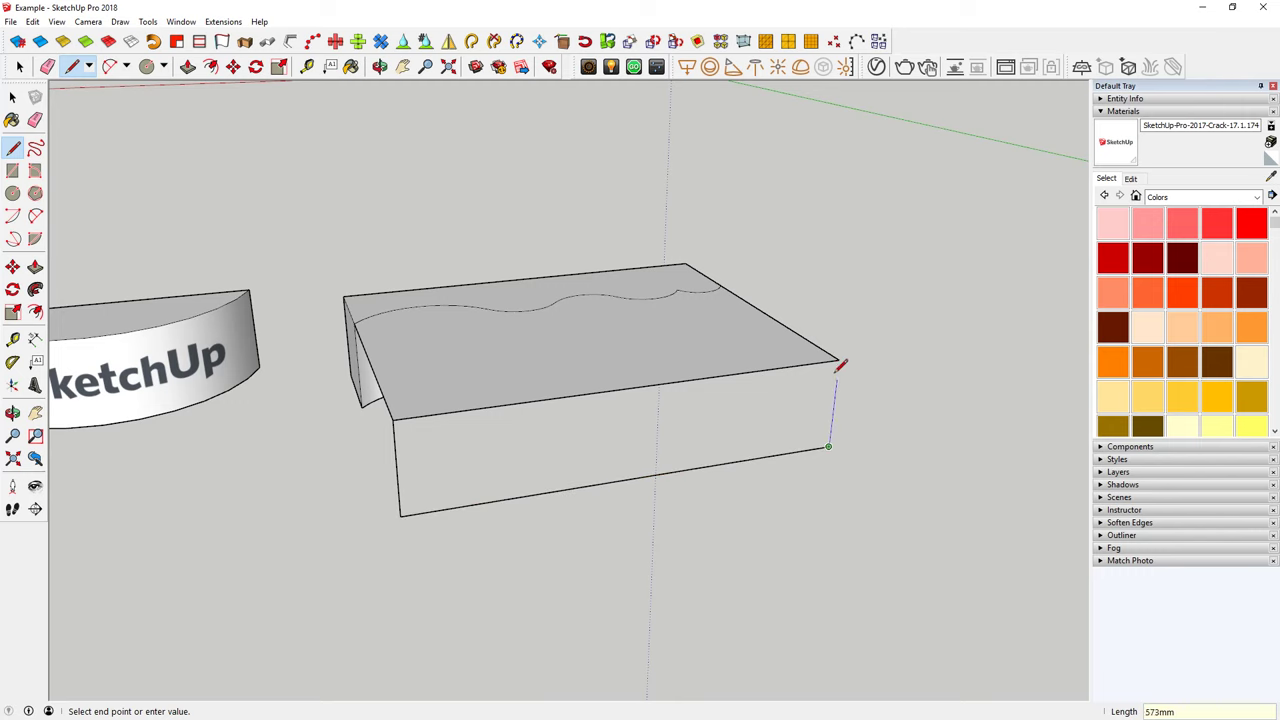
left_click(839, 359)
left_click(47, 66)
middle_click_drag(430, 400, 423, 446)
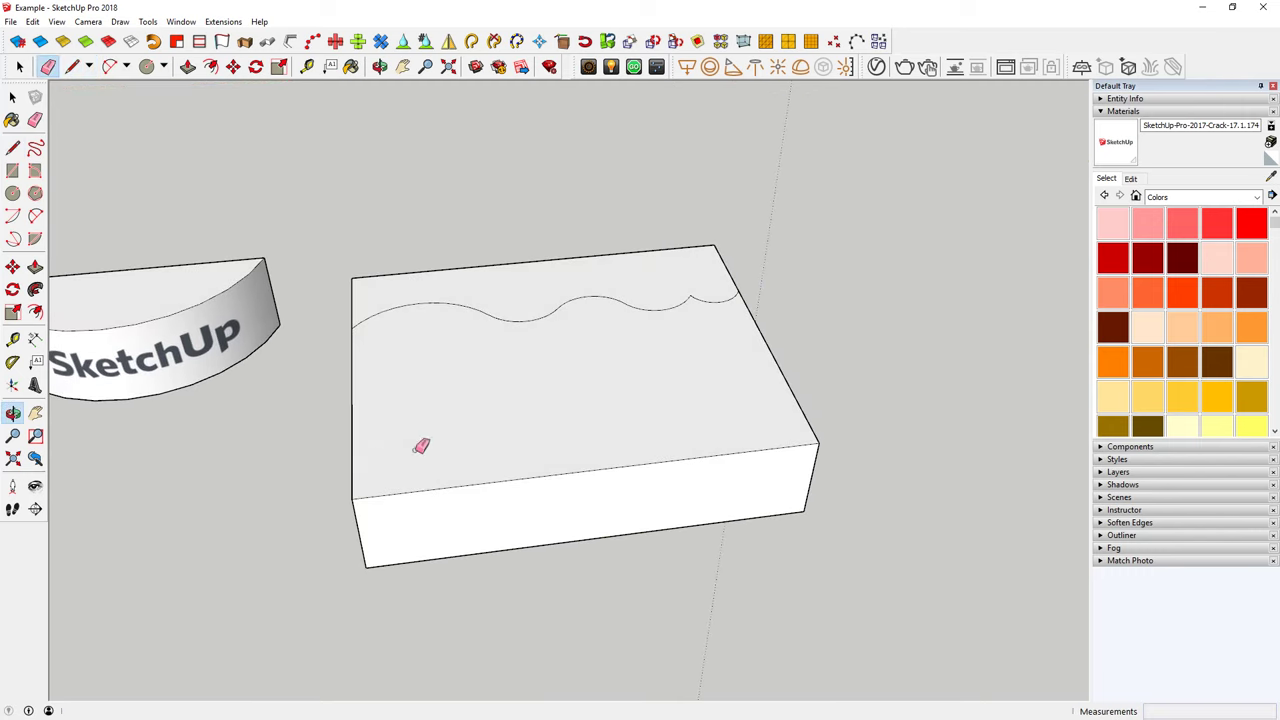
left_click(793, 345)
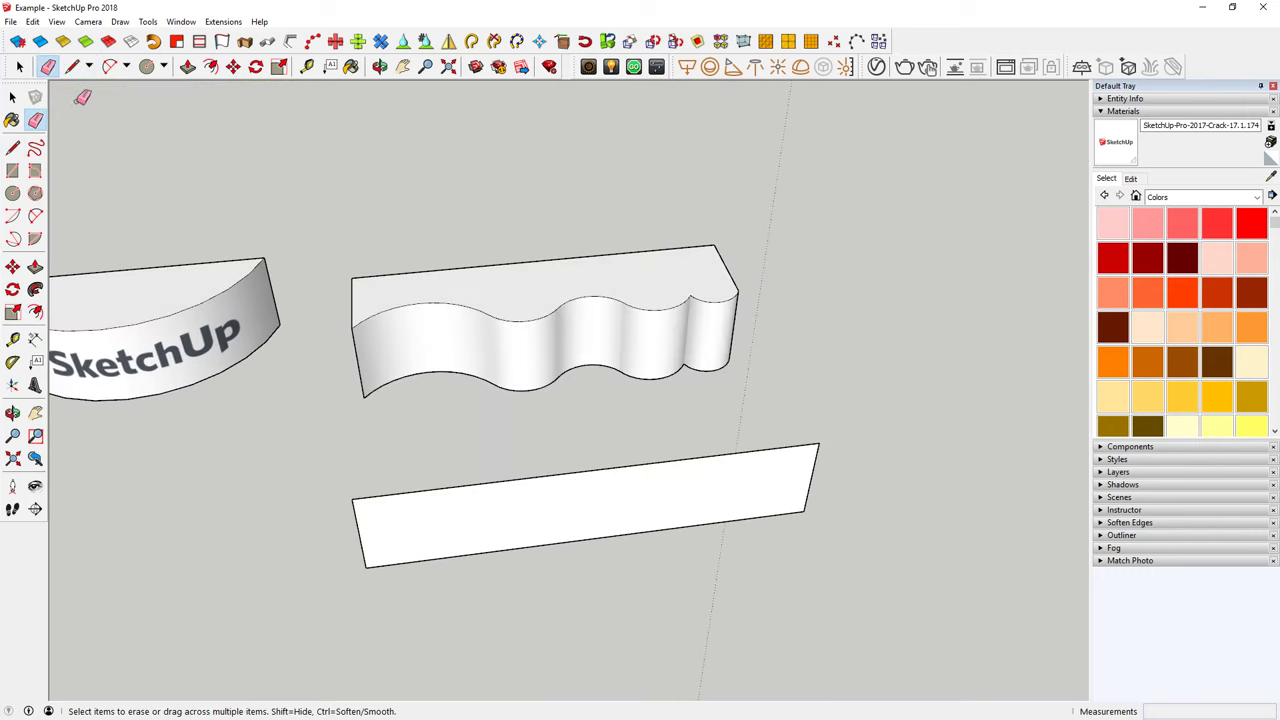
left_click(12, 97)
left_click(502, 502)
mouse_move(502, 502)
middle_mouse_down()
mouse_move(404, 510)
mouse_move(334, 478)
mouse_move(423, 486)
middle_mouse_up()
Step: Import 'SketchUP Logo' as a texture and place it on the panel before the wavy solid
left_click(10, 21)
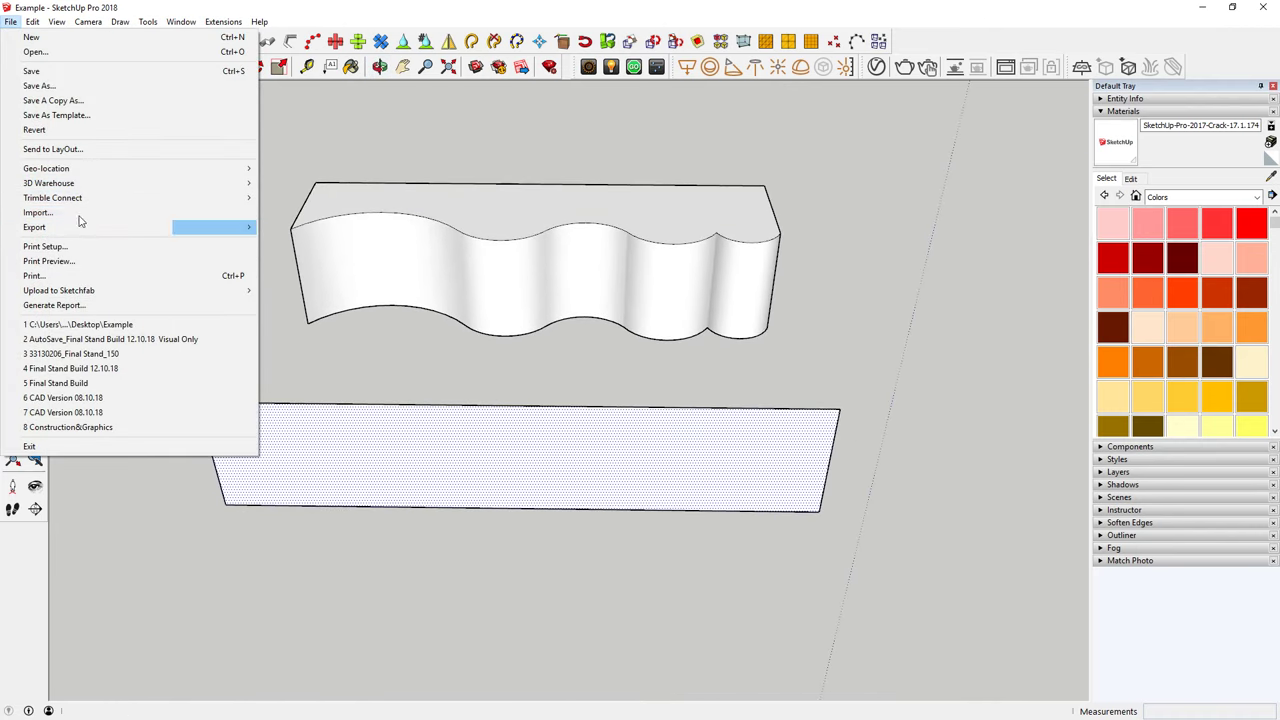
left_click(37, 212)
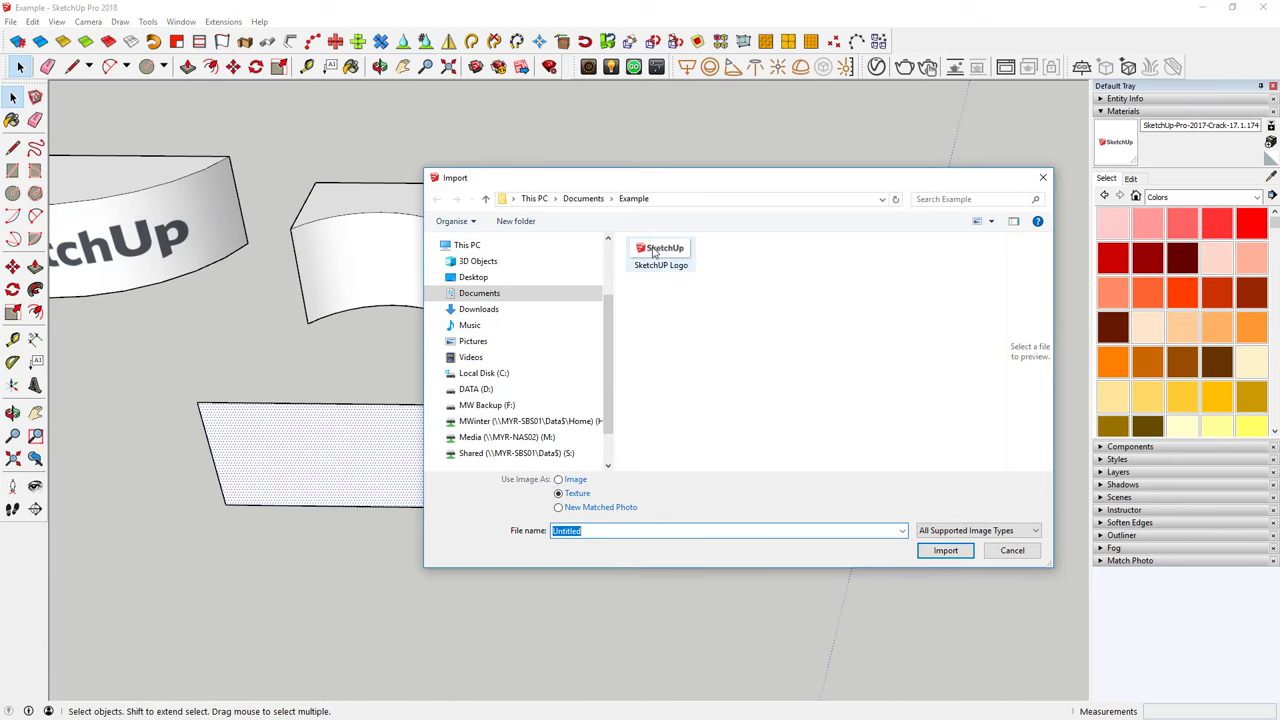
left_click(653, 252)
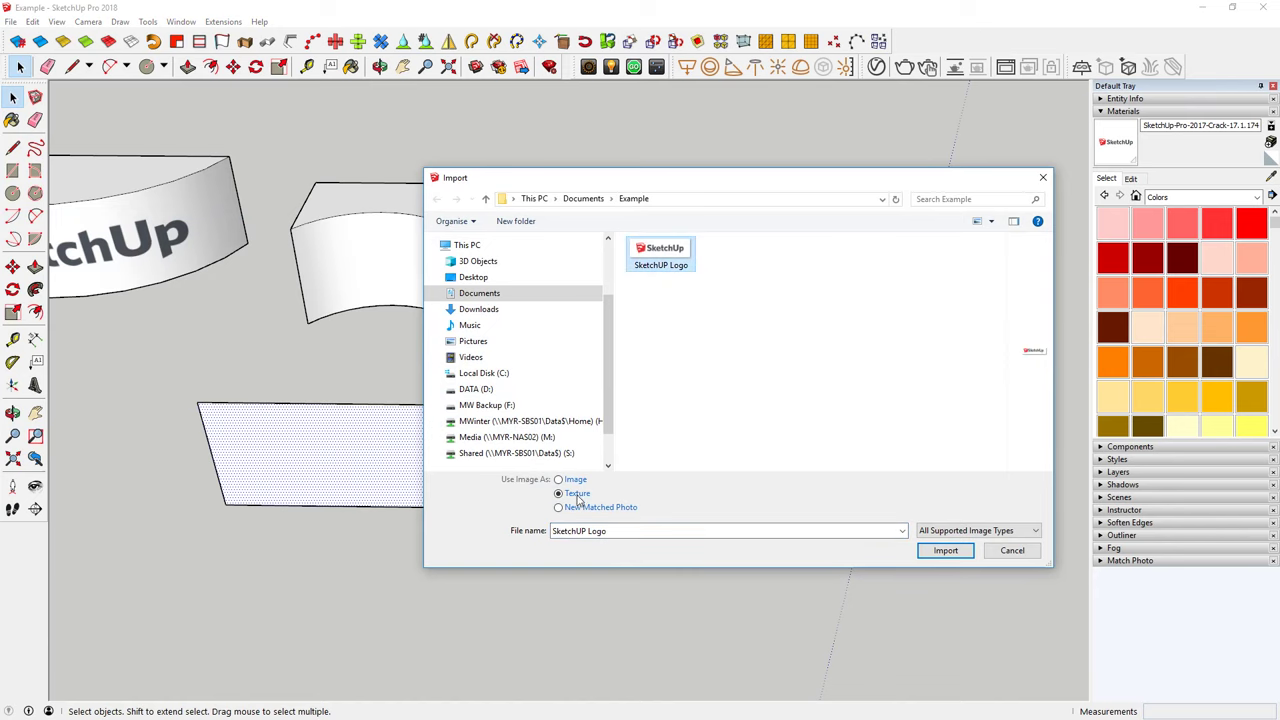
left_click(945, 551)
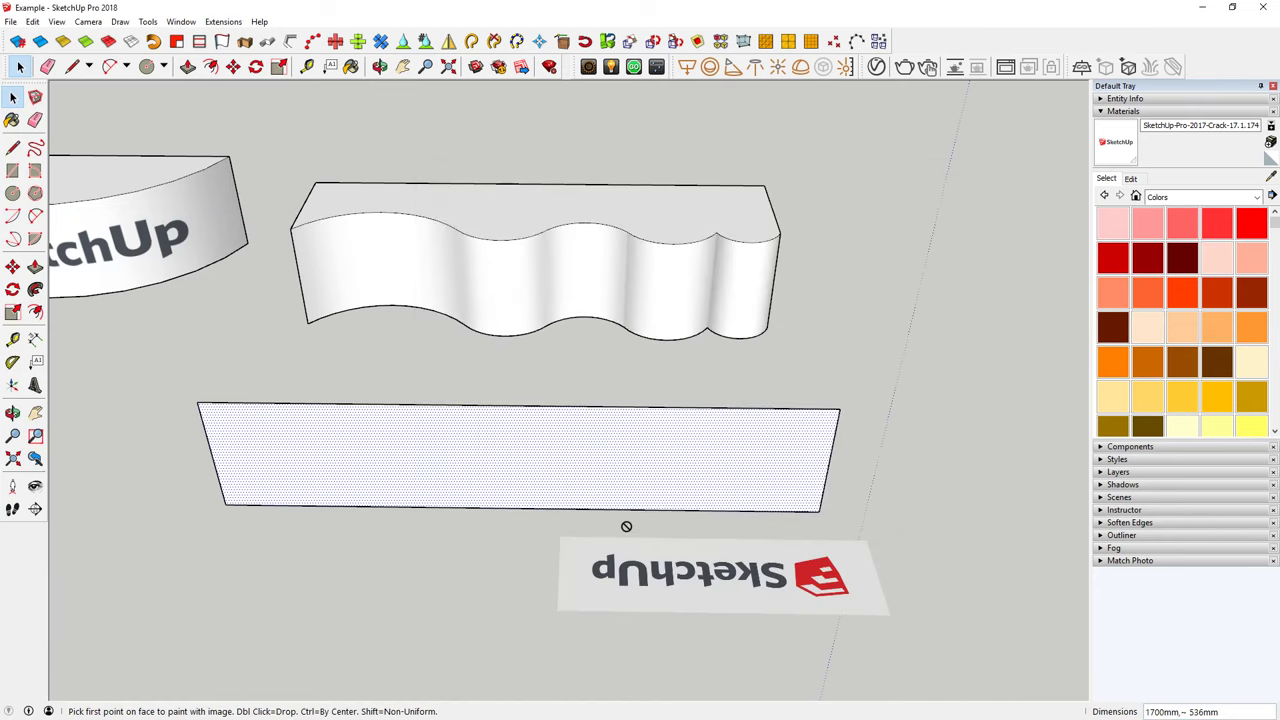
left_click(268, 478)
left_click(542, 430)
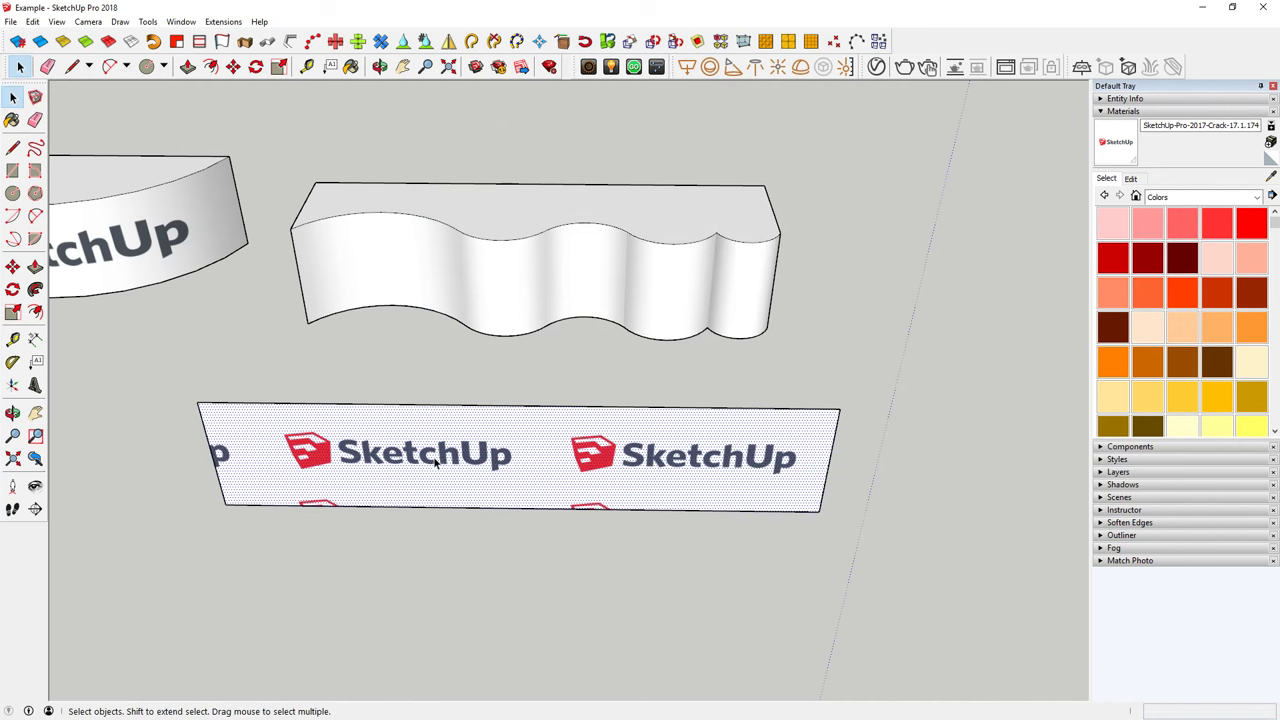
Step: Reposition and scale the logo texture so two full logos span the panel
right_click(430, 456)
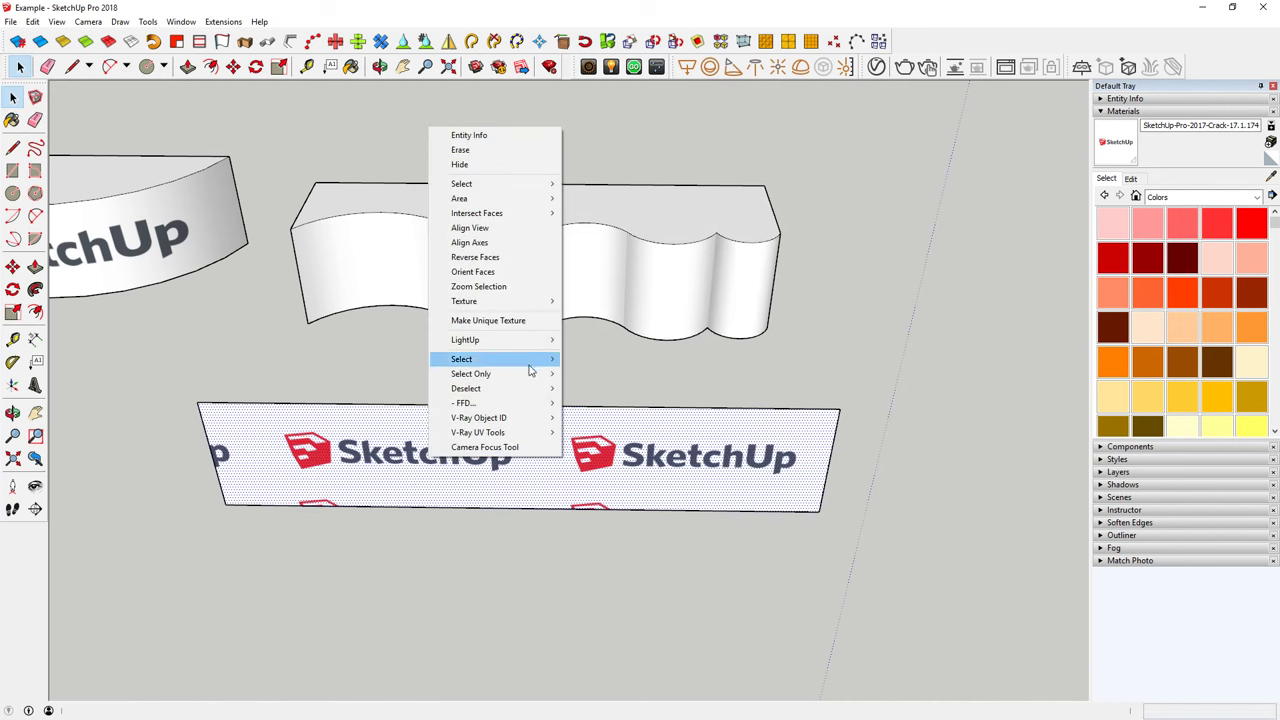
mouse_move(464, 301)
left_click(594, 301)
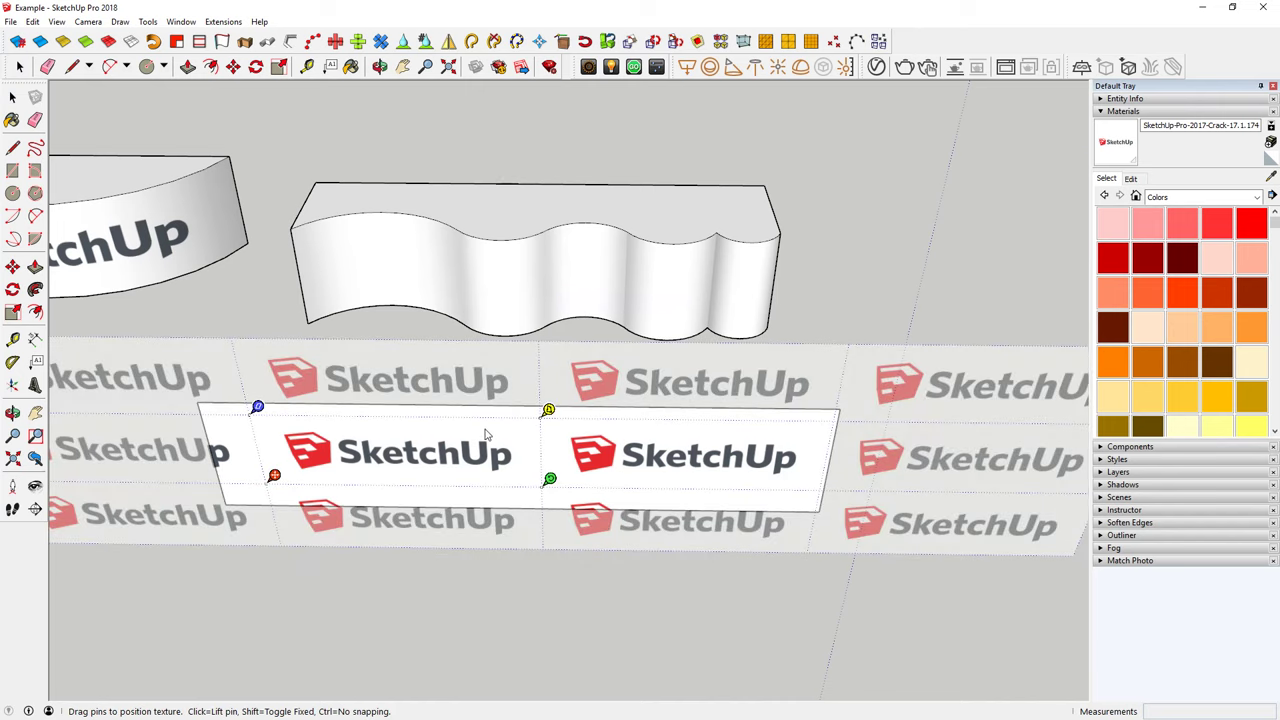
middle_click_drag(486, 434, 485, 467)
left_click_drag(378, 454, 336, 475)
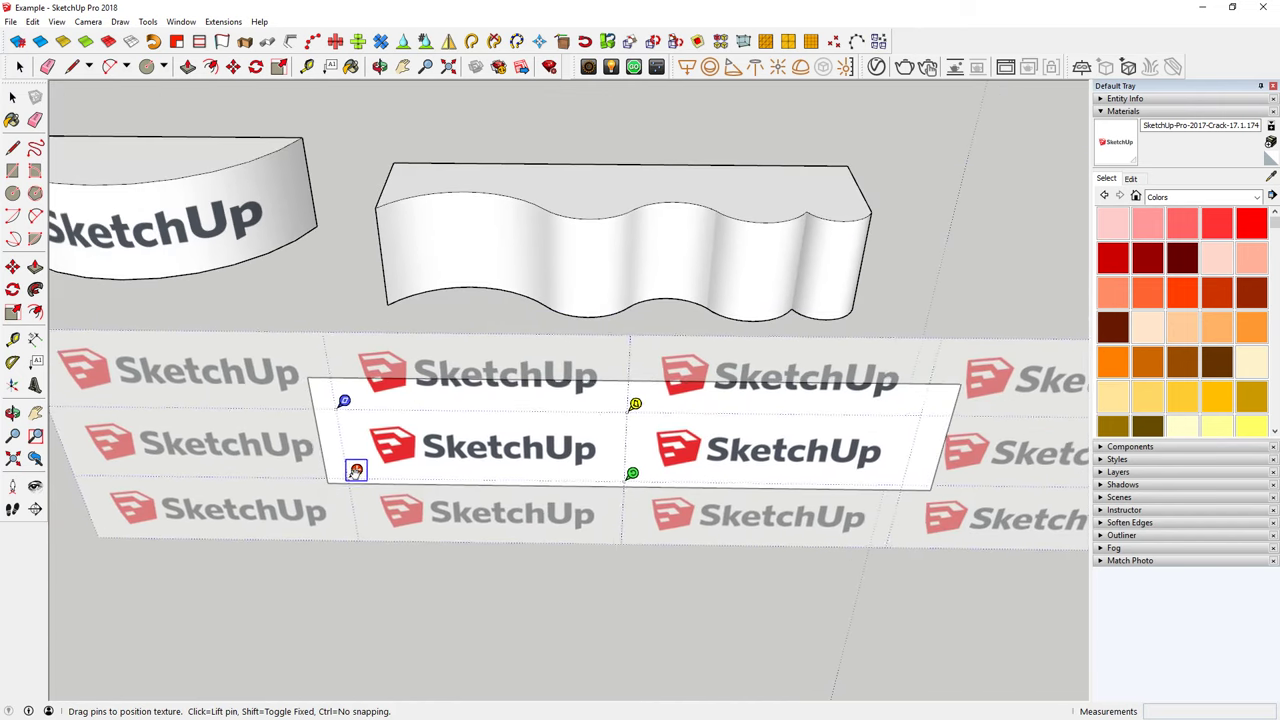
left_click_drag(611, 479, 647, 480)
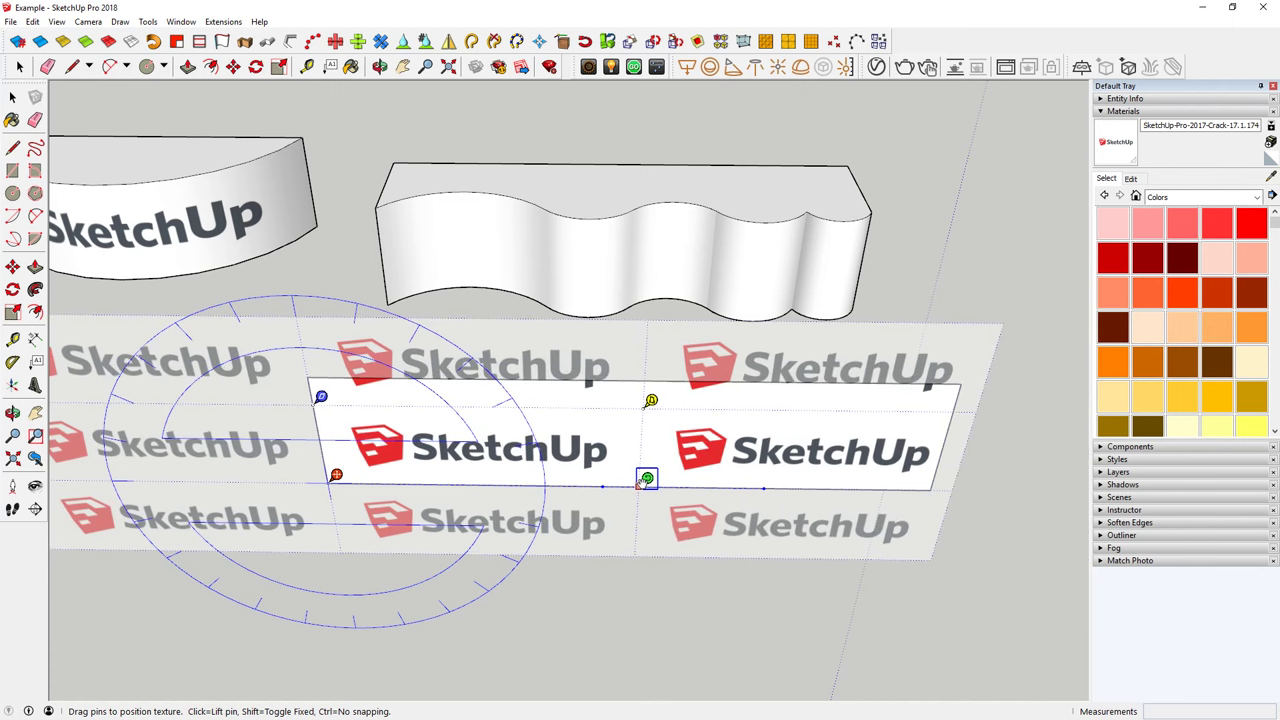
left_click_drag(336, 475, 312, 473)
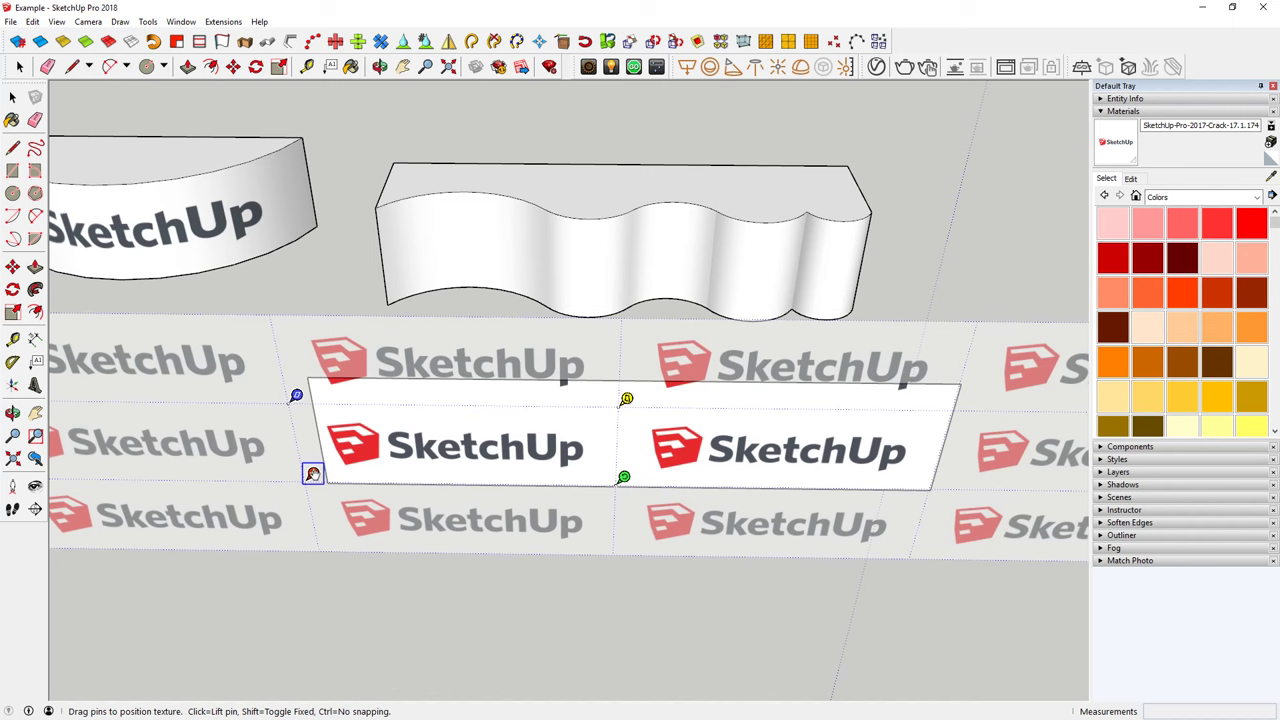
left_click_drag(623, 477, 636, 478)
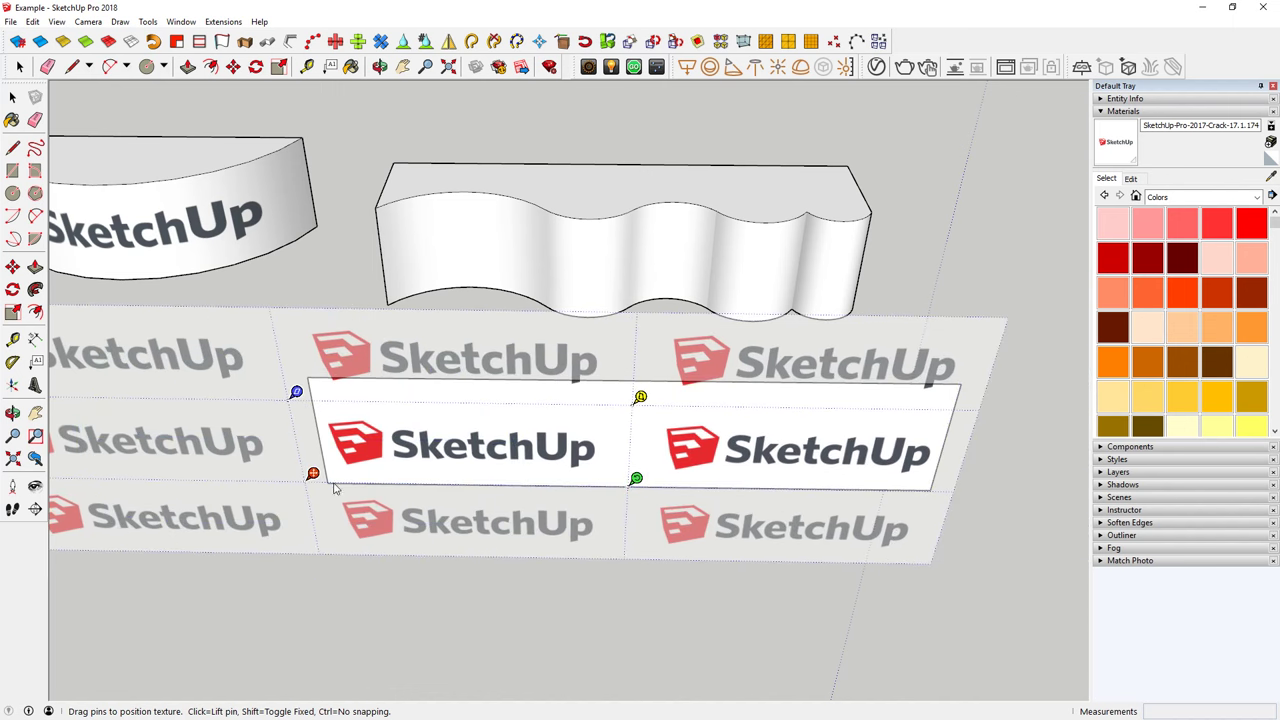
left_click_drag(313, 474, 311, 467)
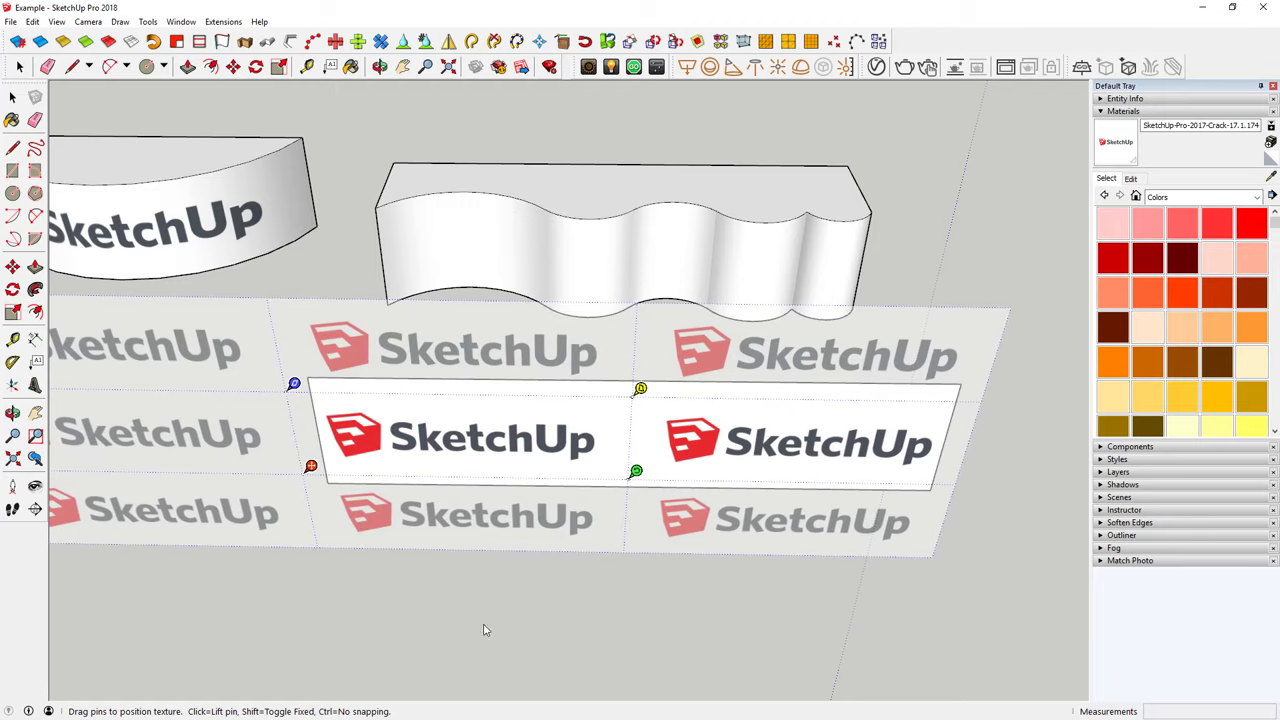
left_click(671, 655)
mouse_move(632, 526)
middle_mouse_down()
mouse_move(770, 288)
mouse_move(491, 314)
mouse_move(631, 437)
middle_mouse_up()
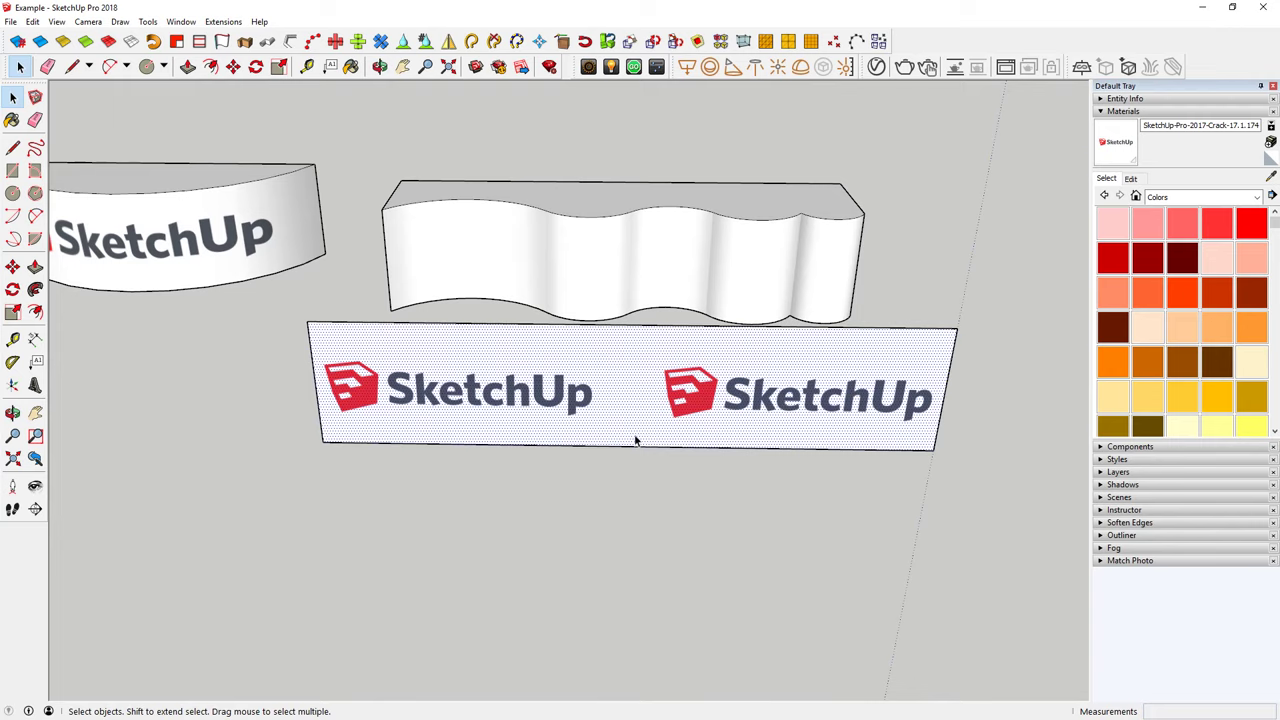
Step: Set the panel's logo texture to Projected and paint it onto the wavy solid's curved face
scroll(563, 463, "up", 2)
right_click(563, 464)
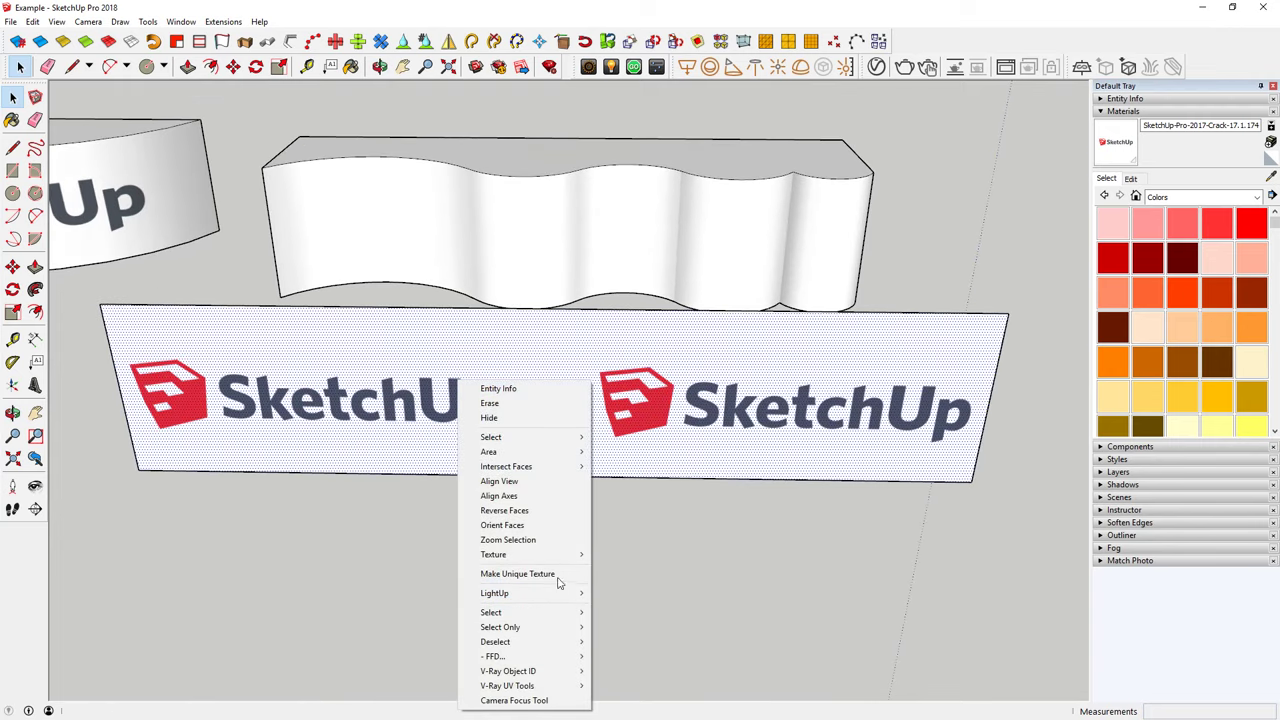
mouse_move(520, 554)
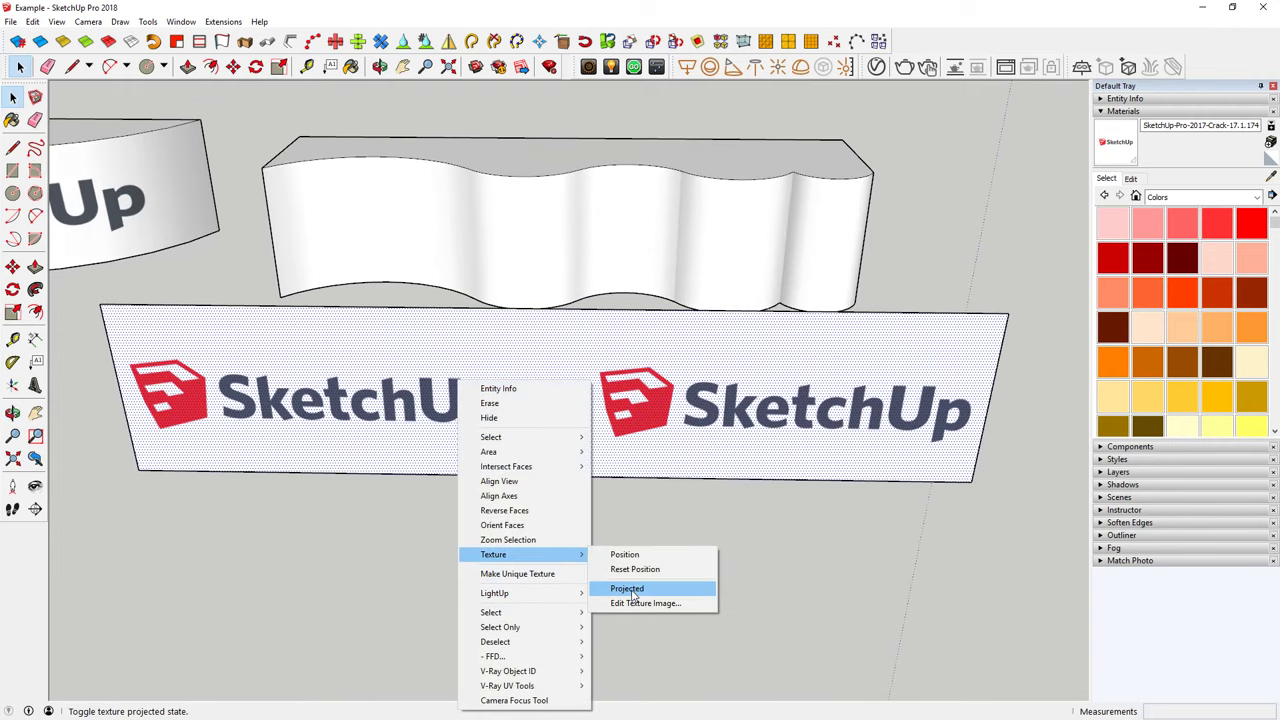
left_click(630, 589)
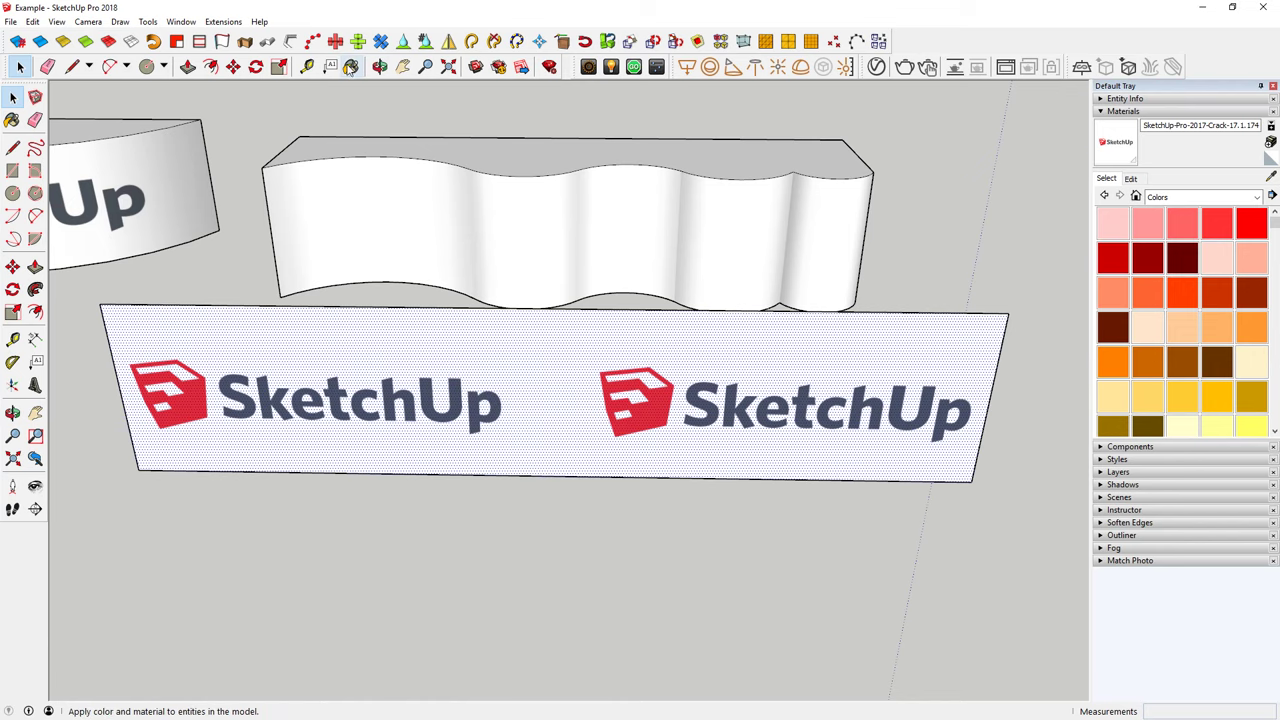
left_click(351, 66)
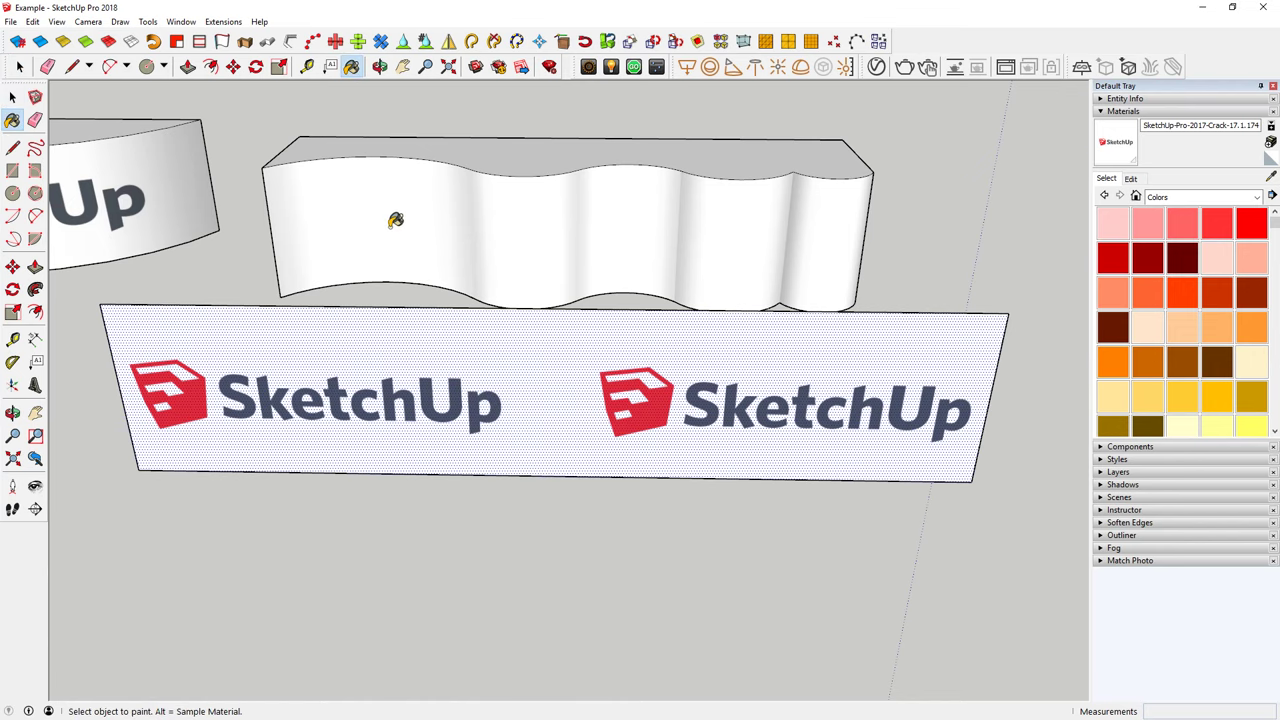
left_click(396, 220)
mouse_move(400, 258)
middle_mouse_down()
mouse_move(737, 240)
mouse_move(325, 243)
mouse_move(680, 271)
mouse_move(877, 309)
mouse_move(593, 309)
mouse_move(186, 120)
middle_mouse_up()
Step: Draw lines down from the ring's left and right rims
left_click(19, 68)
middle_click_drag(400, 300, 554, 325)
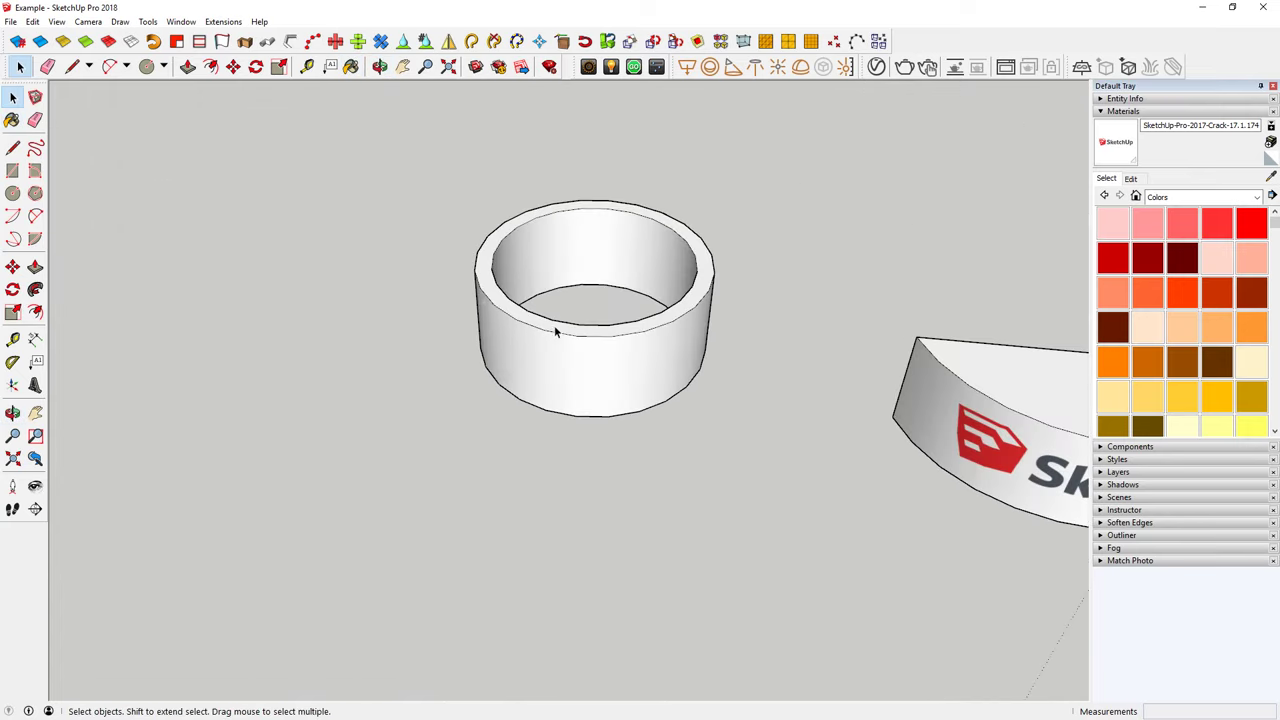
scroll(554, 330, "up", 3)
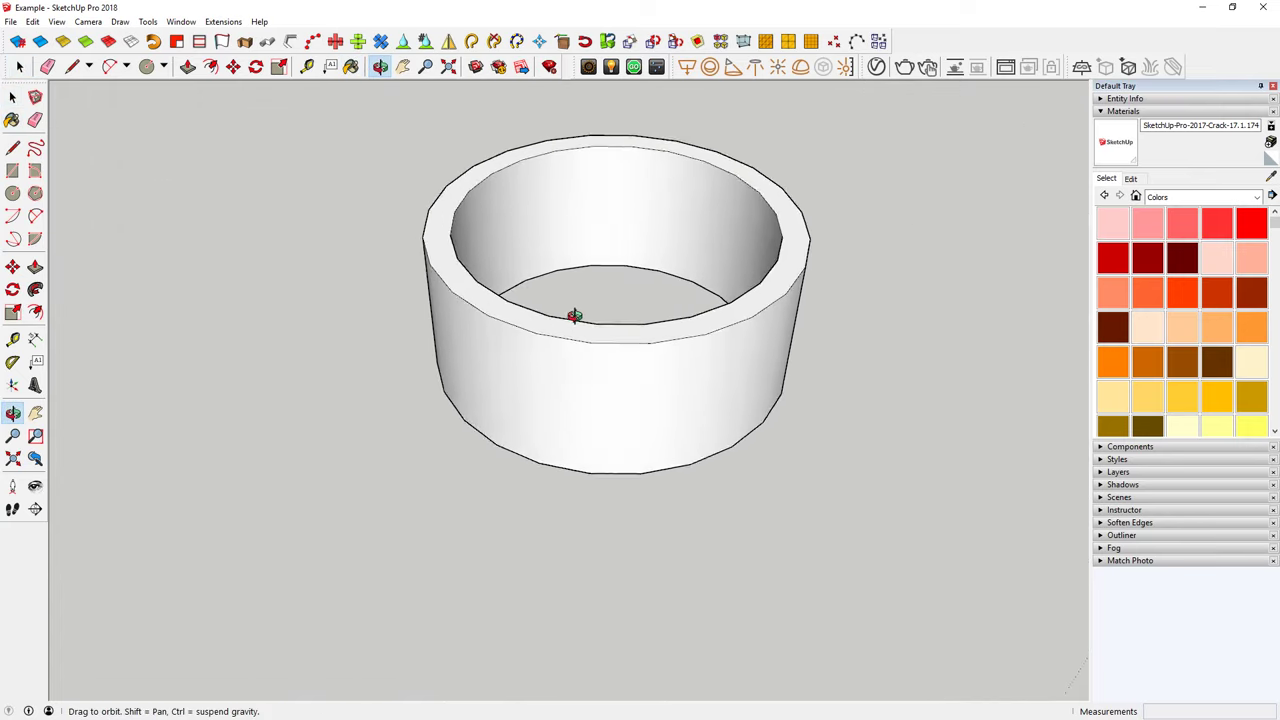
left_click(72, 67)
key("o")
mouse_move(711, 181)
middle_mouse_down()
mouse_move(434, 194)
mouse_move(435, 226)
middle_mouse_up()
left_click(425, 210)
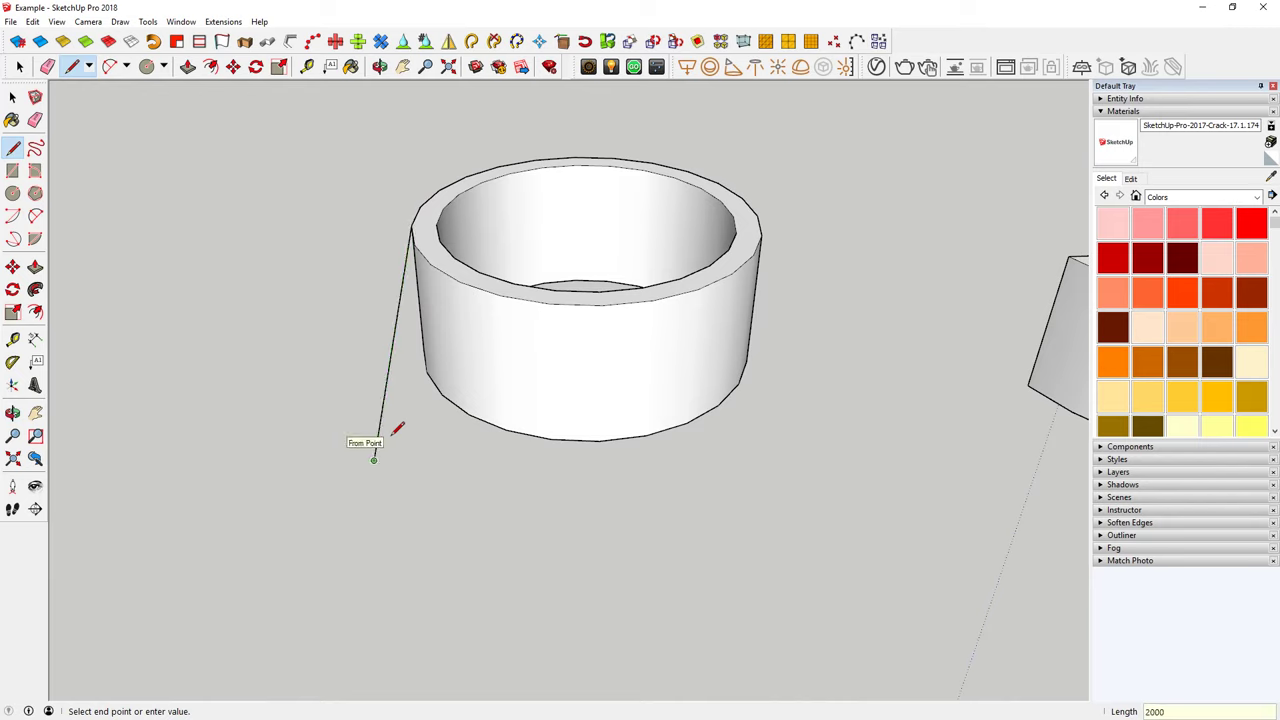
left_click(757, 214)
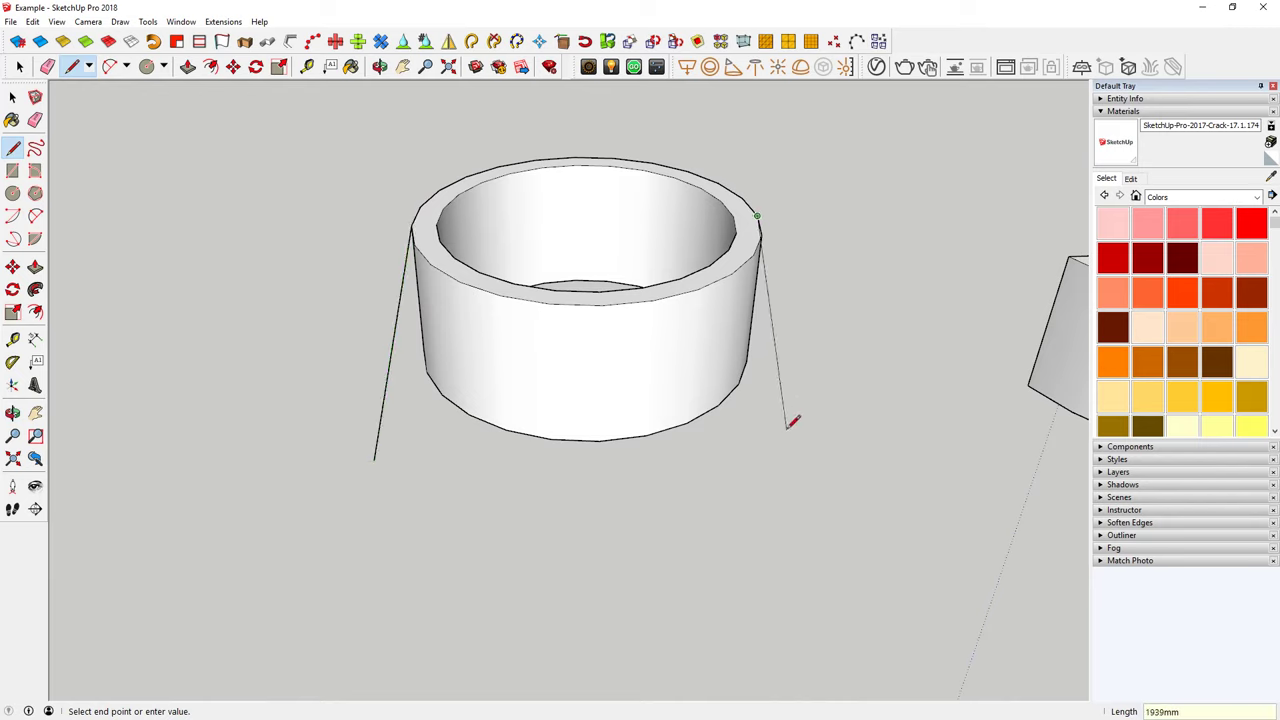
scroll(760, 492, "down", 2)
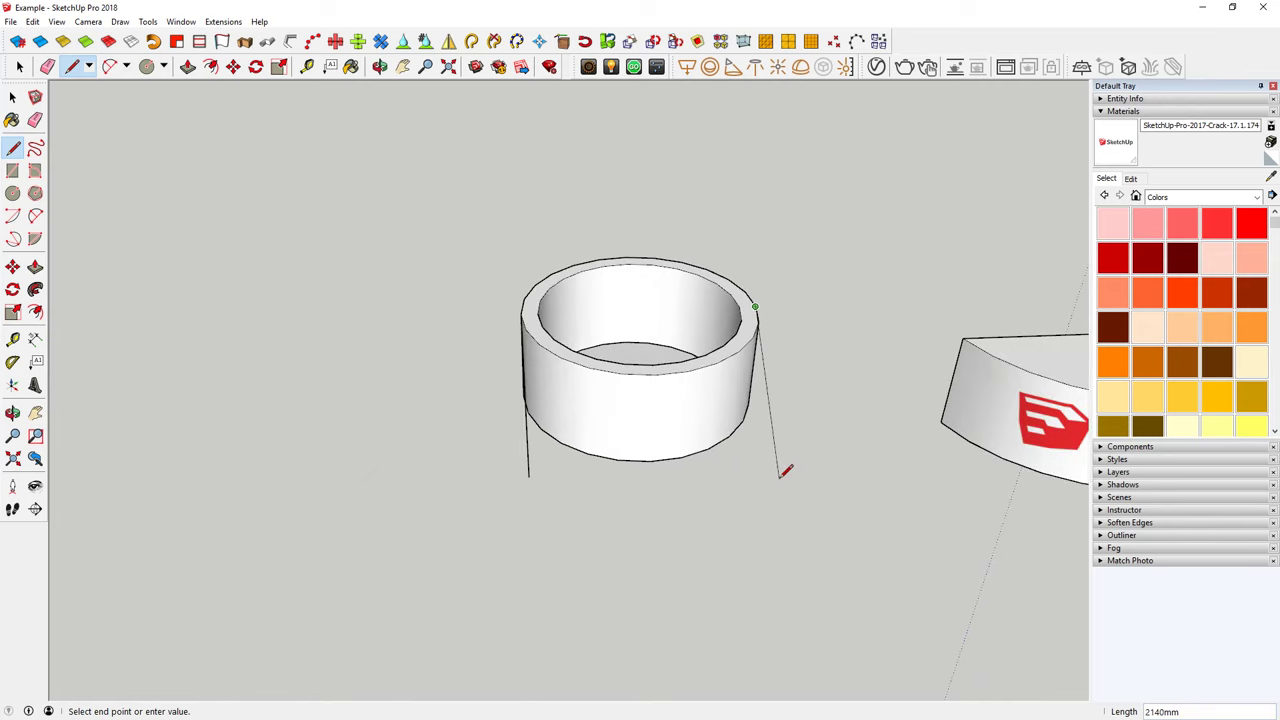
middle_click_drag(777, 471, 650, 509)
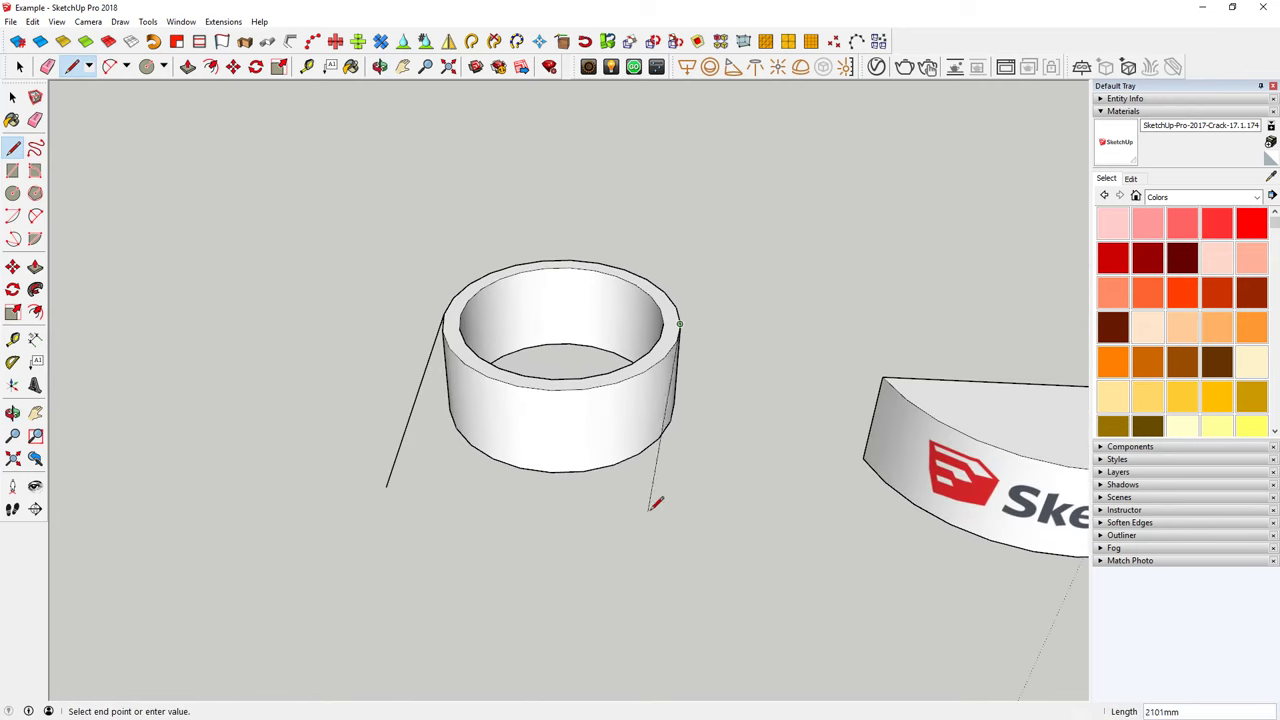
Step: Join the line ends with a 2000 mm edge from the right rim, closing a slanted face
left_click(386, 486)
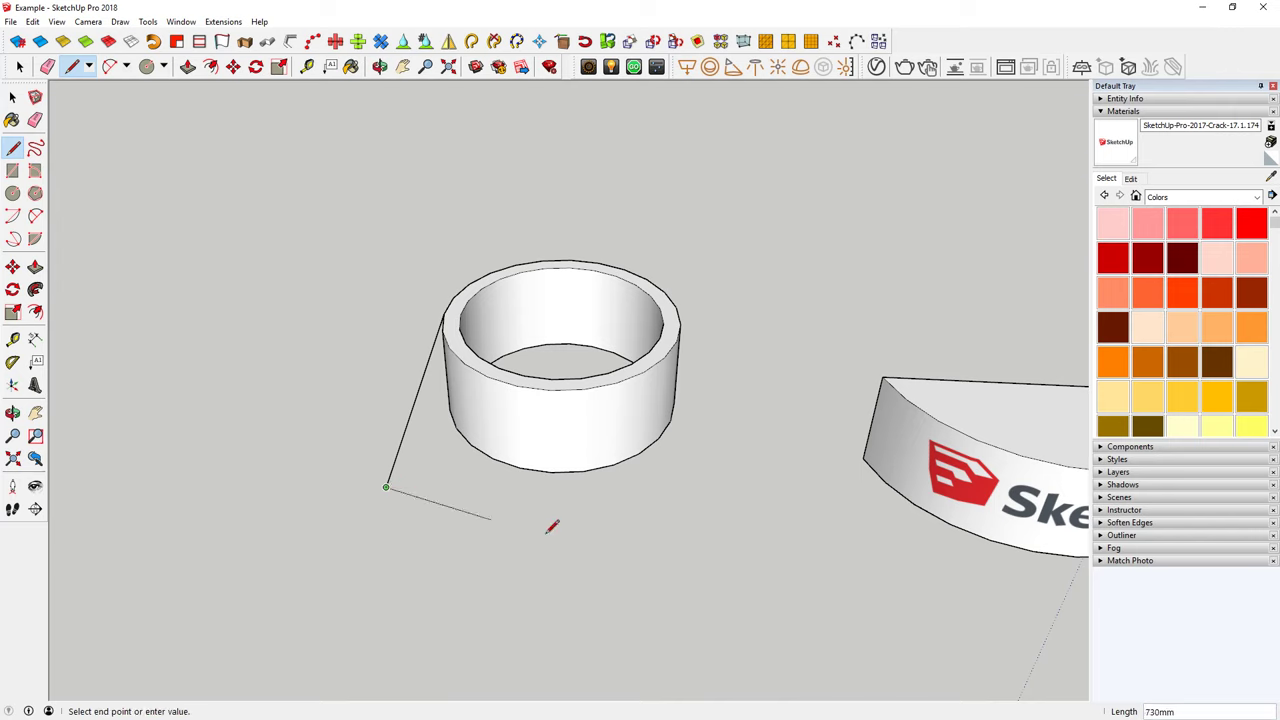
left_click(678, 340)
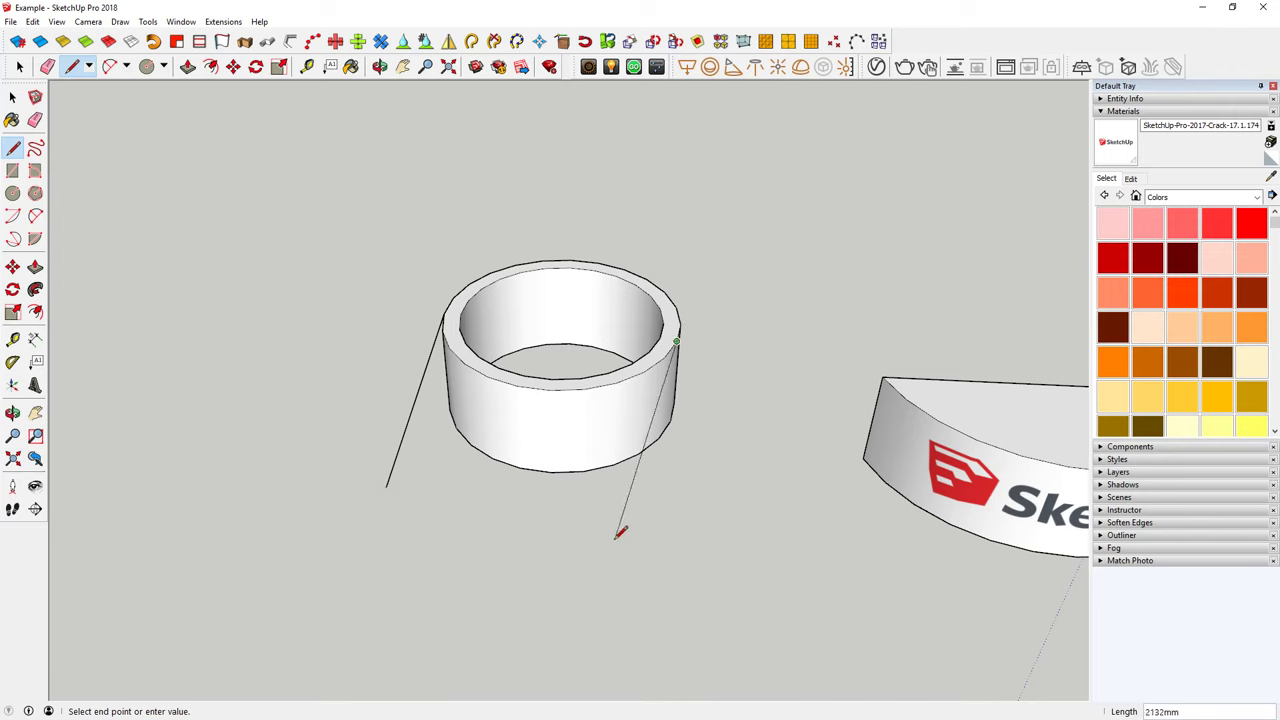
type("00")
left_click(681, 530)
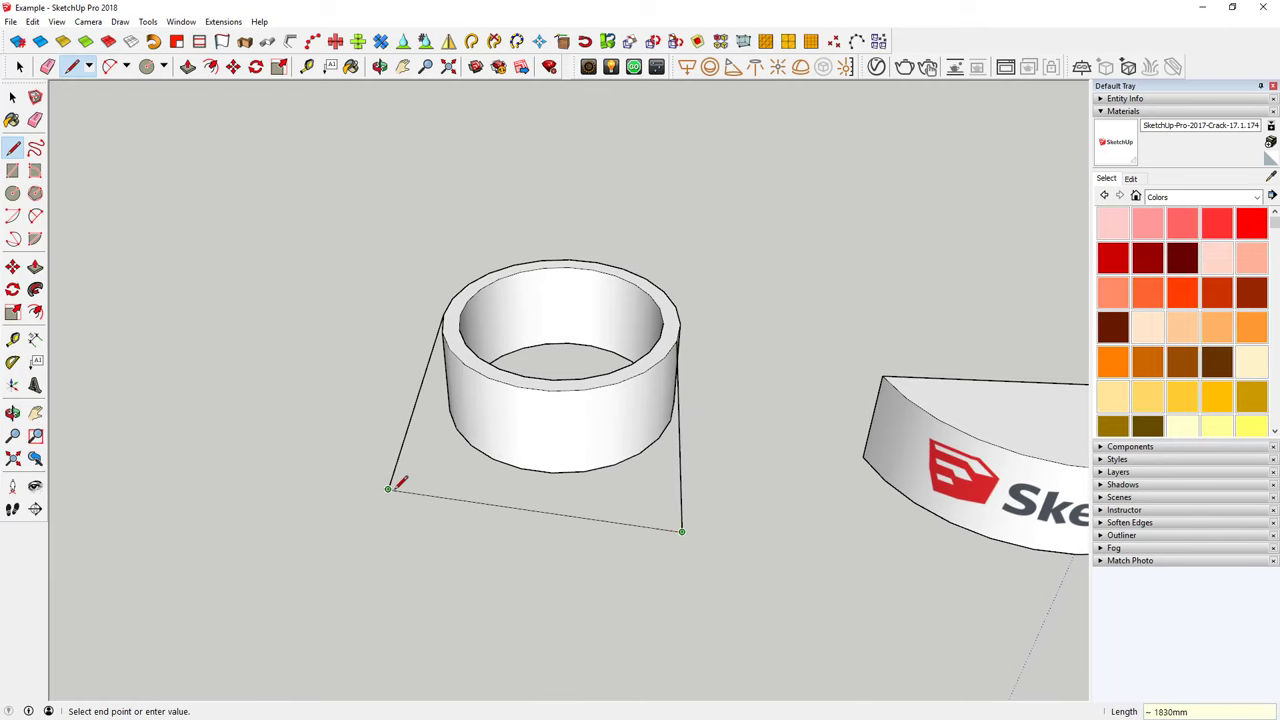
left_click(388, 488)
middle_click_drag(474, 460, 613, 410)
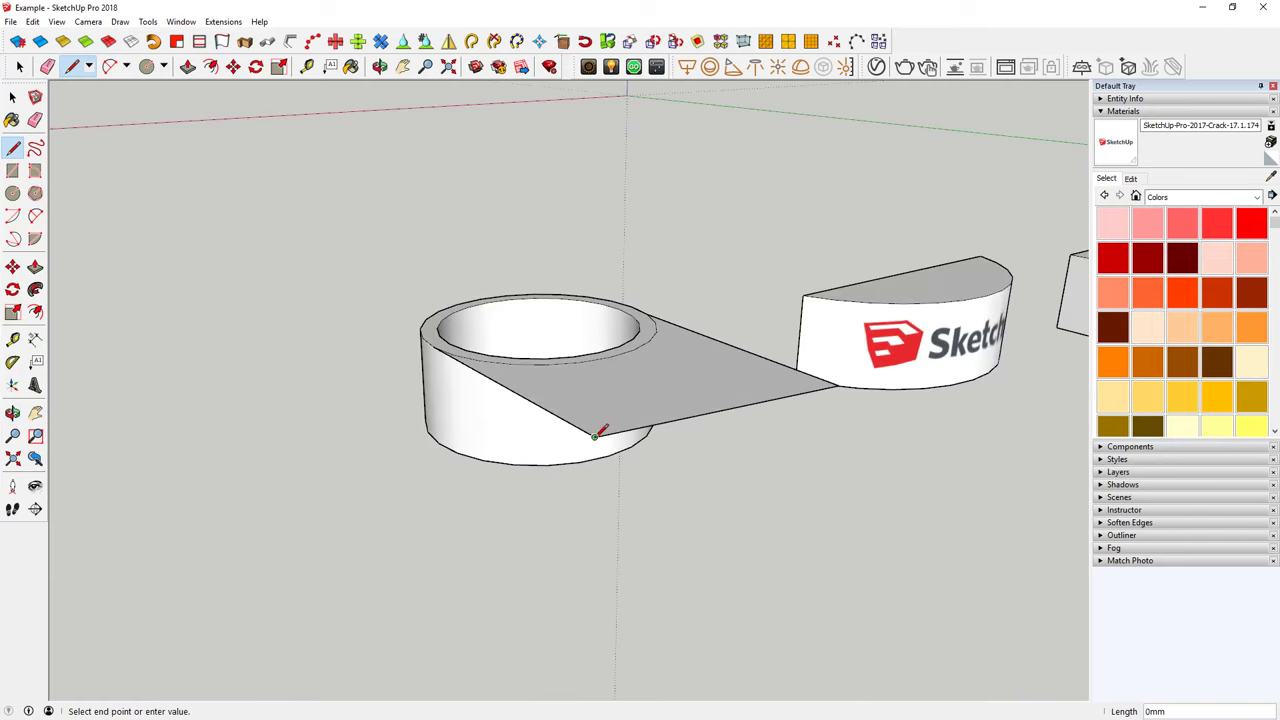
middle_click_drag(598, 493, 686, 480)
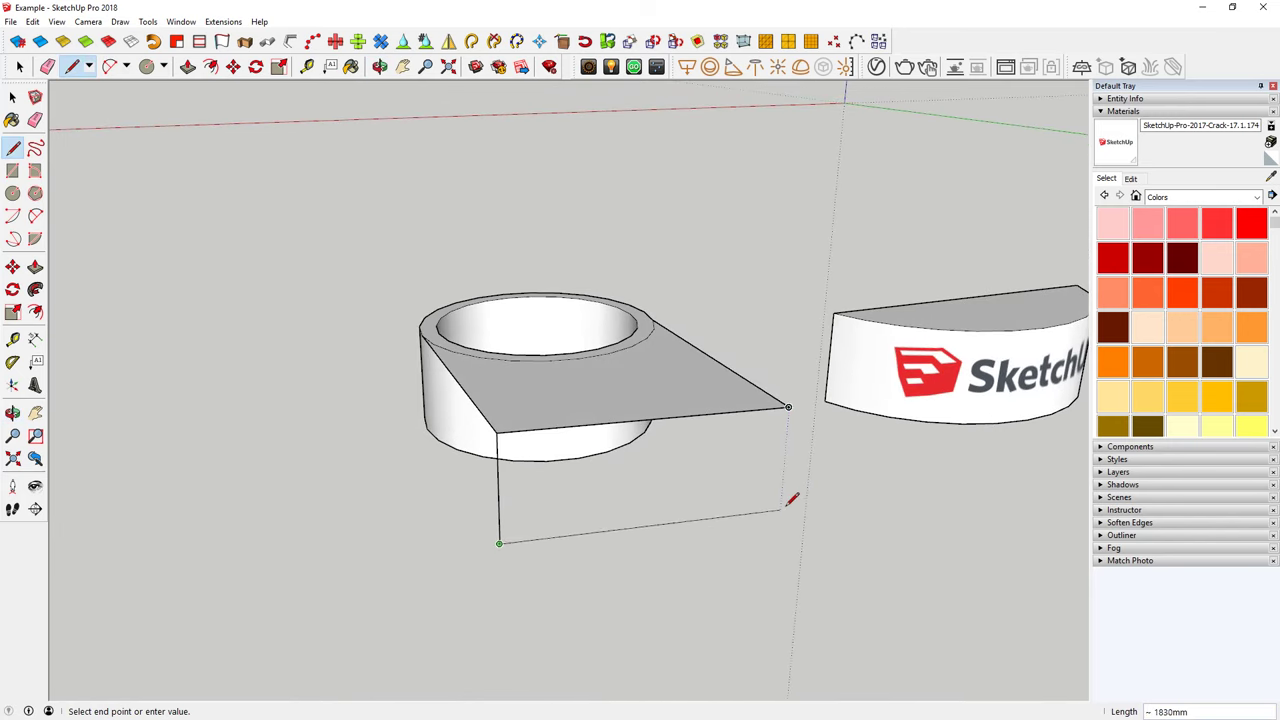
key("Escape")
type("733")
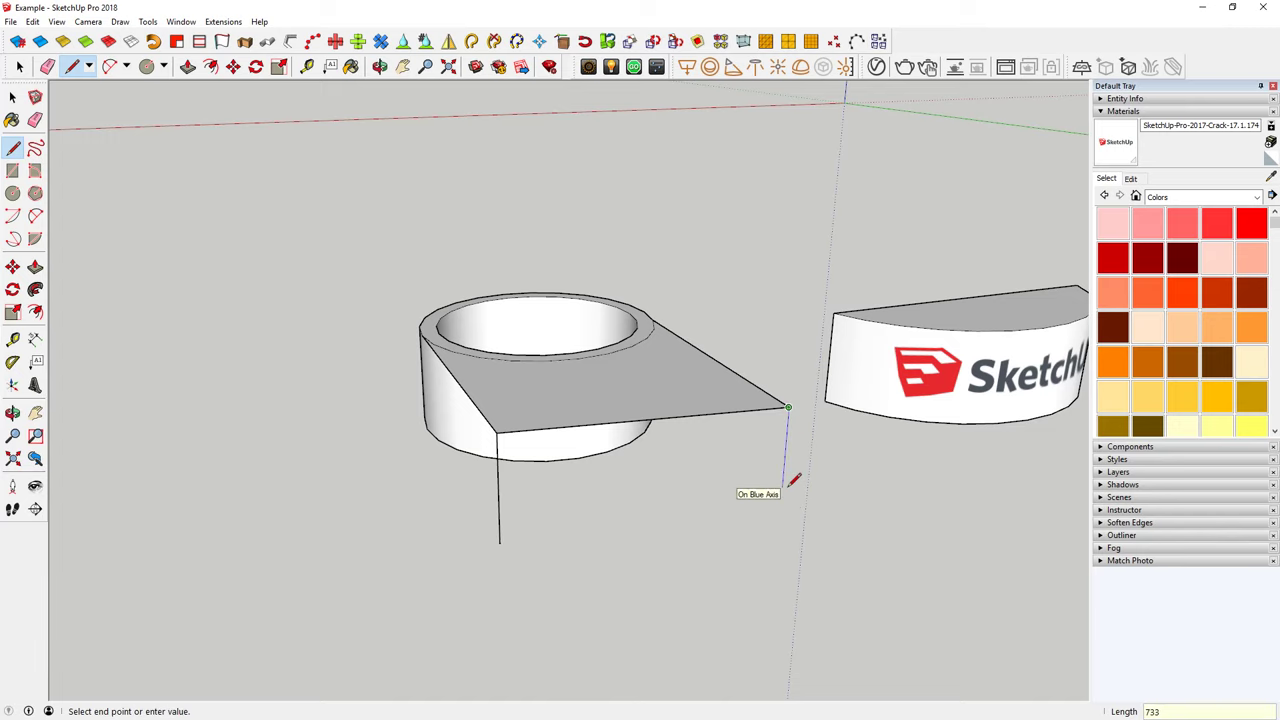
Step: Close the box's front face, then erase the slanted top face's edges
left_click(781, 514)
left_click(500, 542)
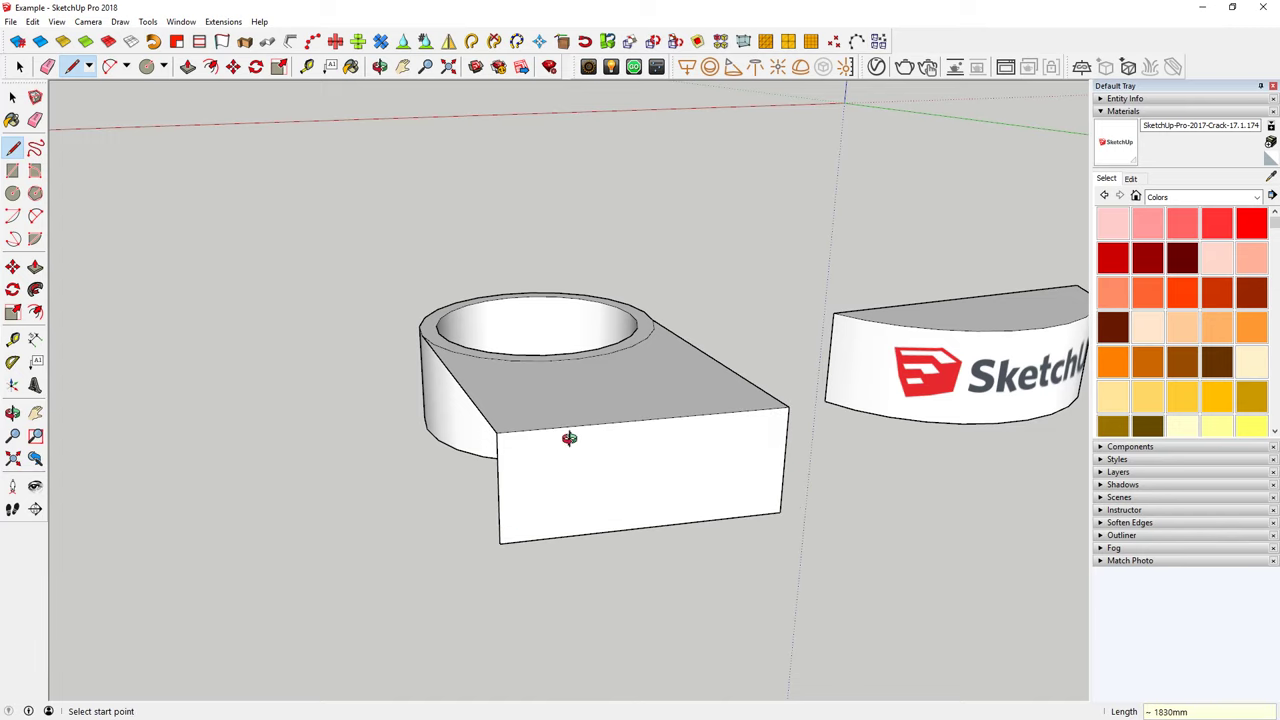
middle_click_drag(569, 438, 424, 447)
key("e")
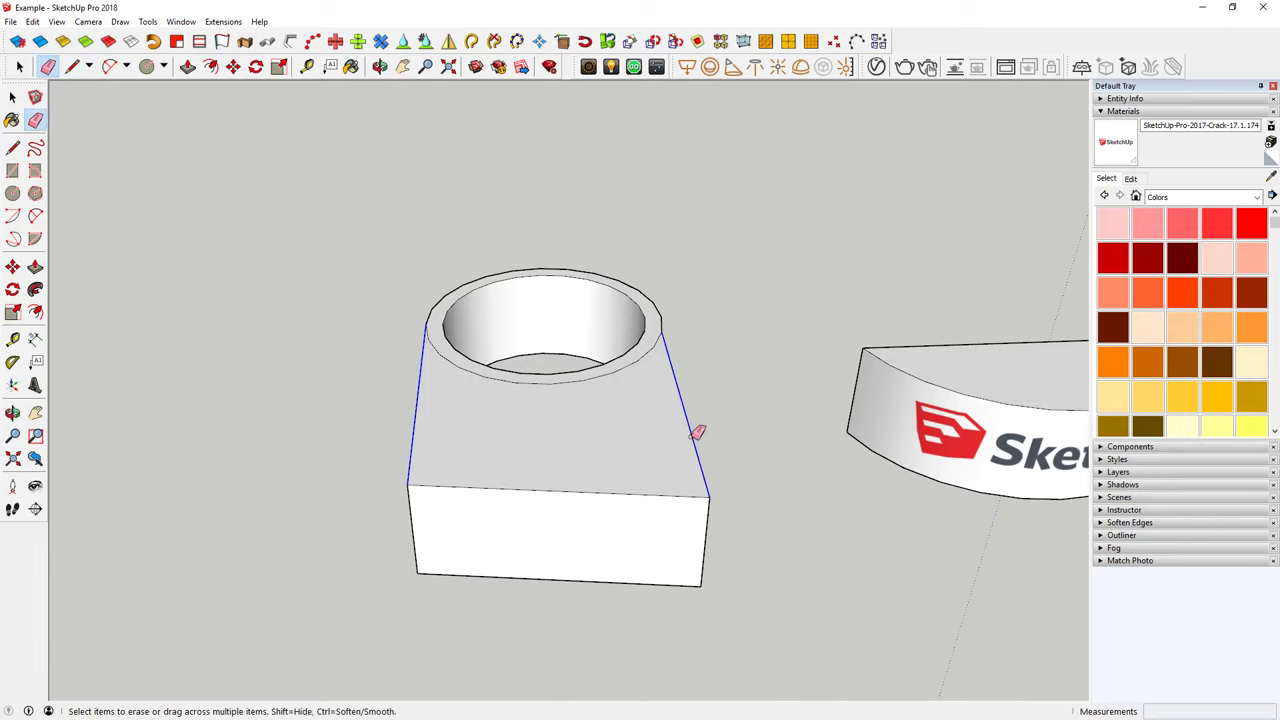
left_click(697, 432)
mouse_move(697, 443)
middle_mouse_down()
mouse_move(654, 337)
mouse_move(654, 274)
mouse_move(742, 407)
mouse_move(680, 500)
middle_mouse_up()
key("space")
Step: Import 'SketchUP Logo' as a texture onto the upright rectangle before the ring
scroll(544, 530, "up", 2)
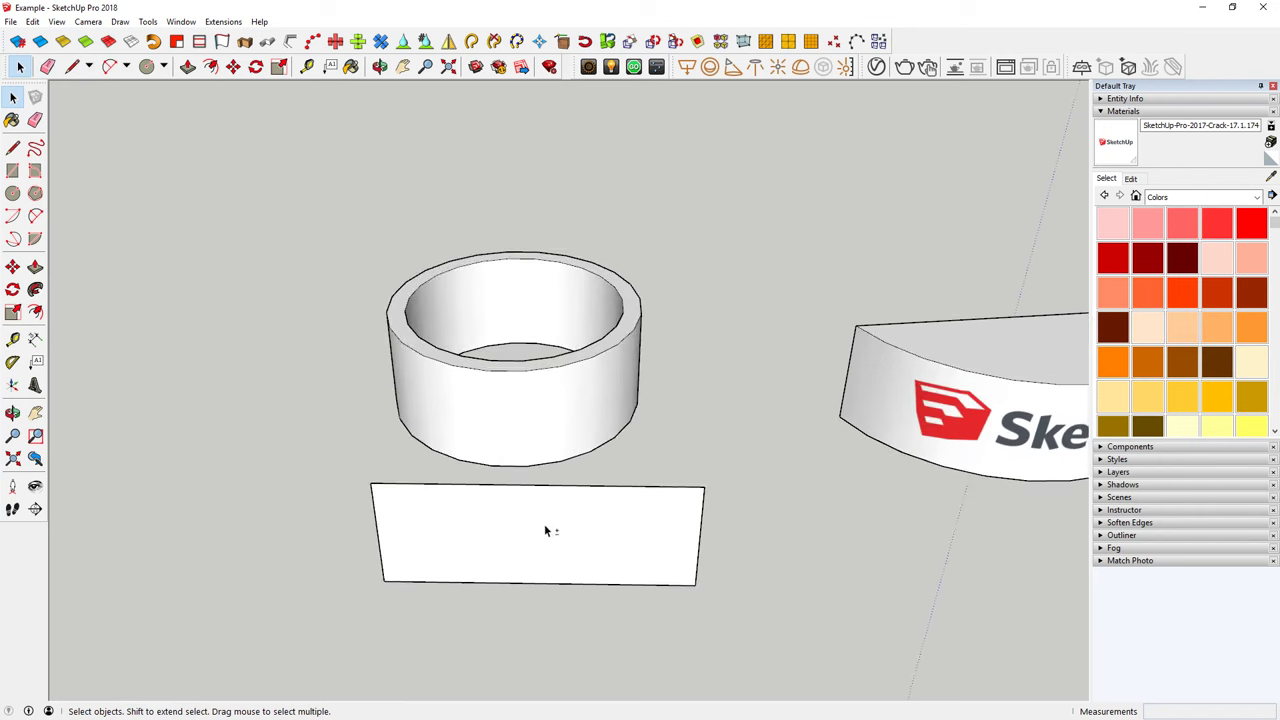
scroll(545, 530, "up", 2)
left_click(555, 462)
left_click(12, 22)
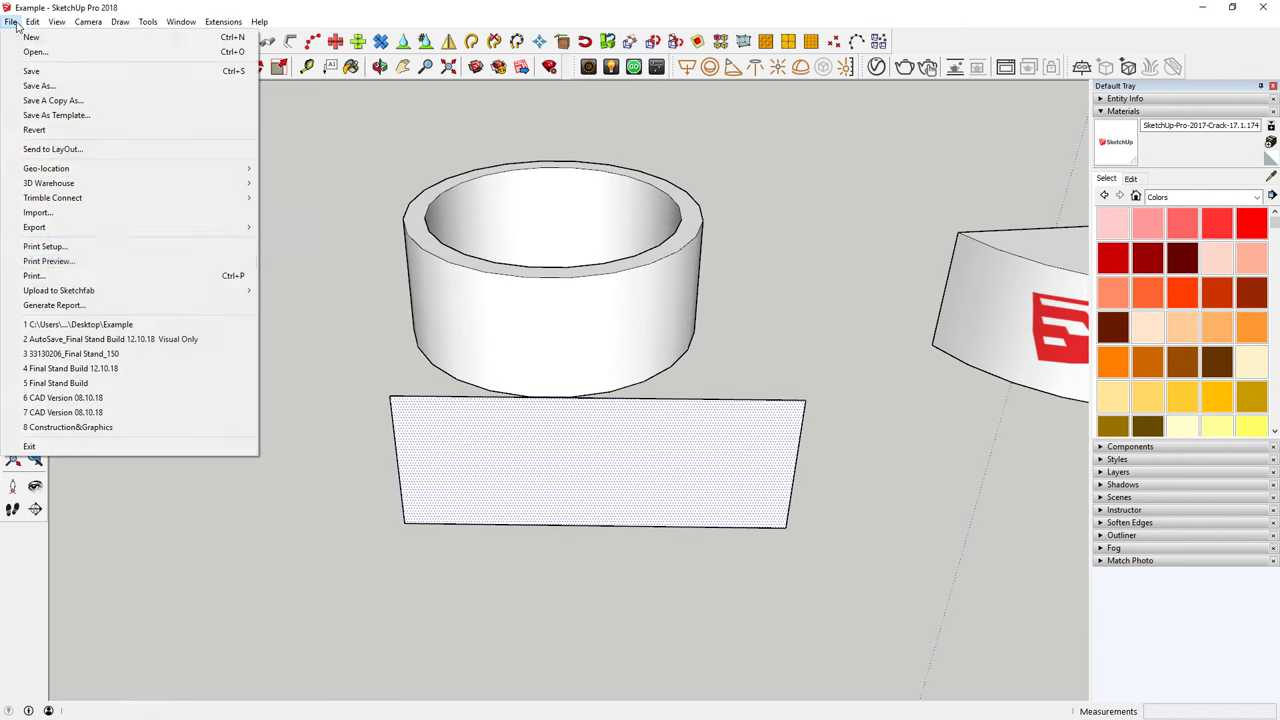
left_click(30, 213)
left_click(672, 253)
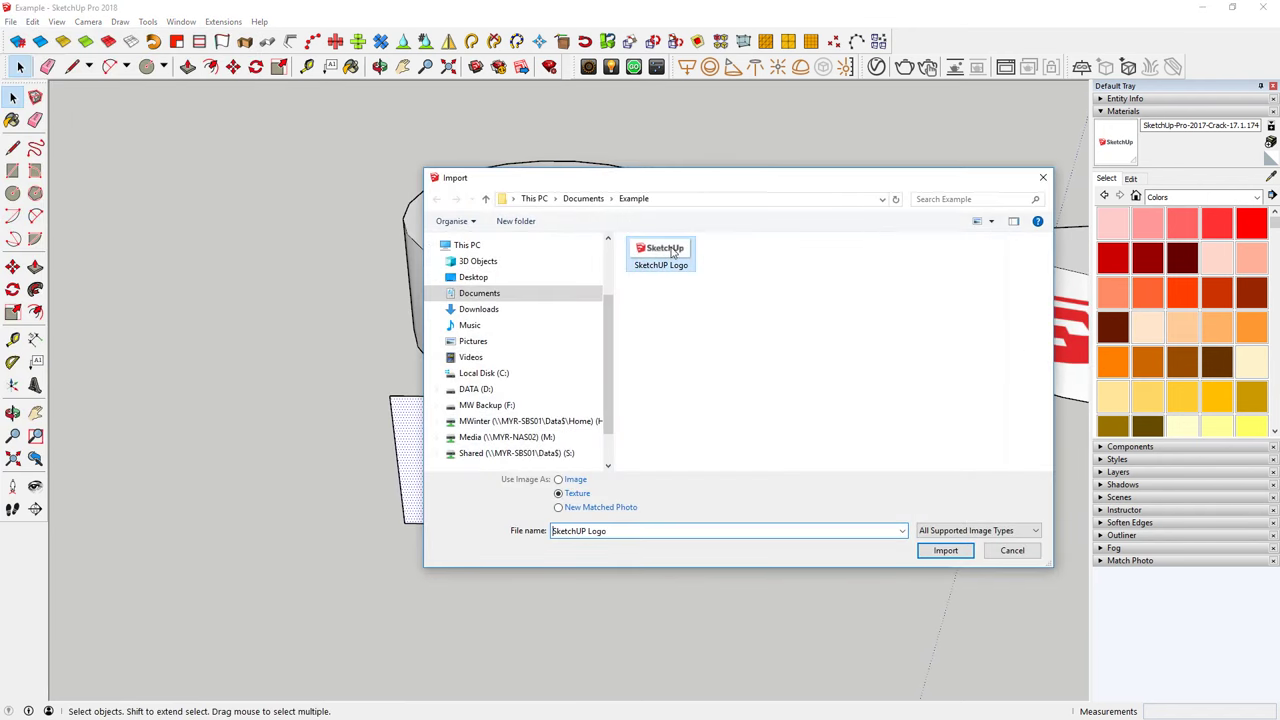
left_click(940, 552)
left_click(440, 494)
left_click(636, 453)
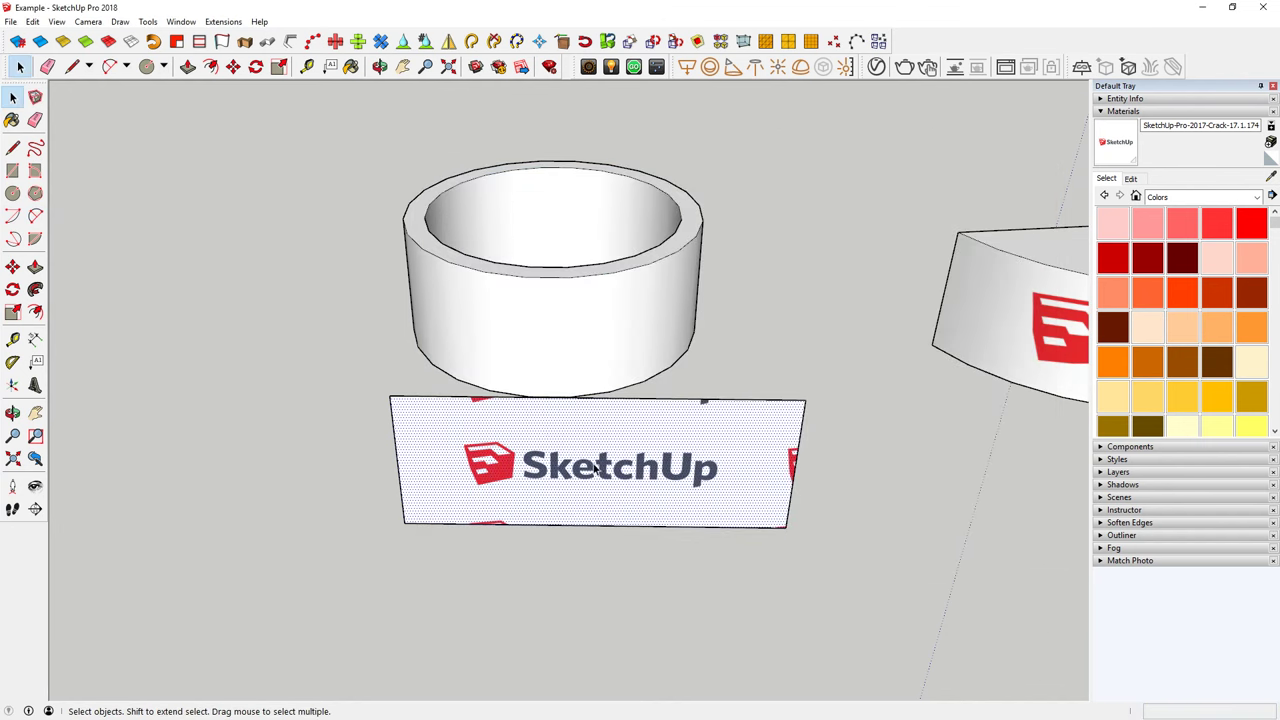
Step: Move and enlarge the logo texture so one whole logo fills the rectangle
right_click(594, 468)
mouse_move(627, 308)
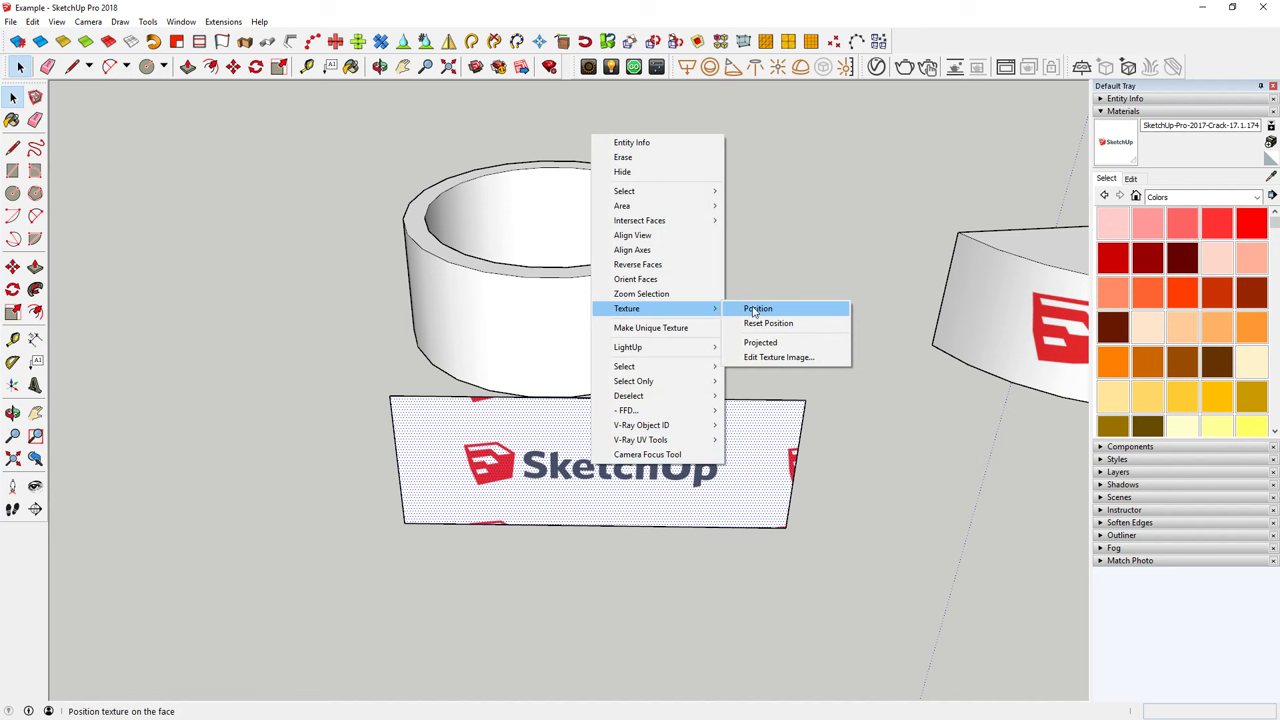
left_click(776, 316)
left_click_drag(447, 494, 413, 516)
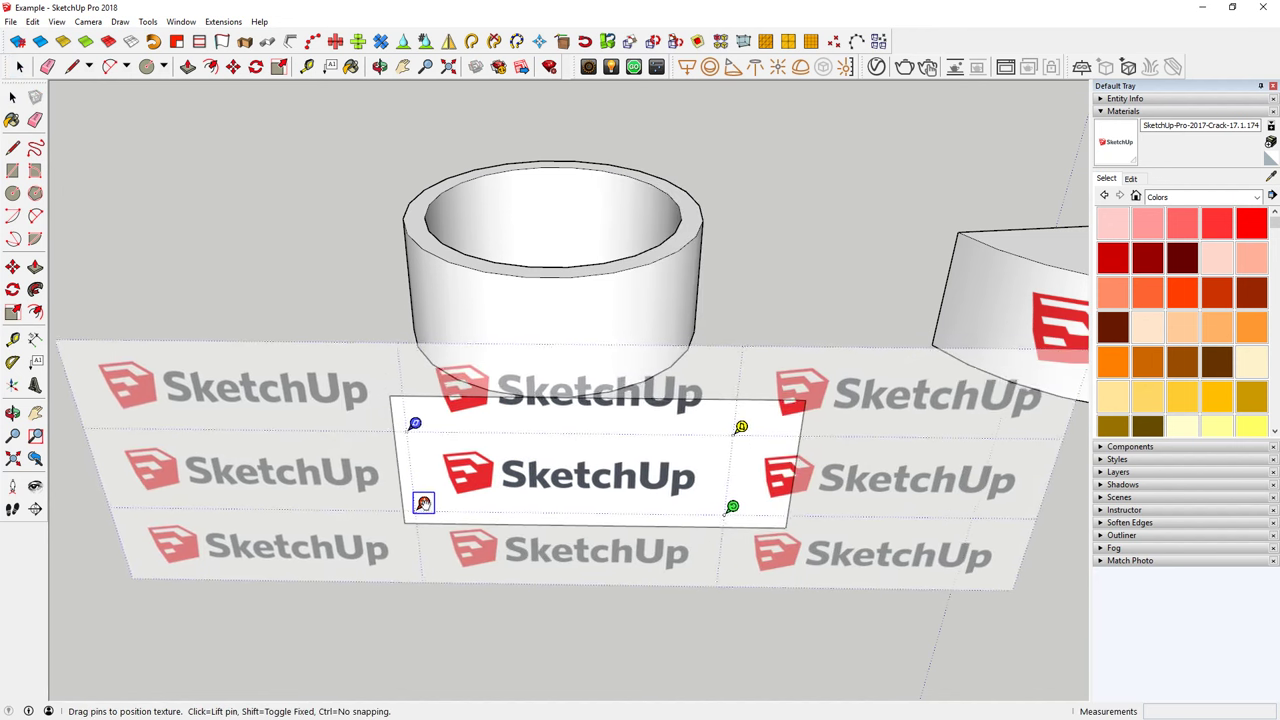
left_click_drag(719, 519, 794, 519)
left_click_drag(413, 516, 410, 501)
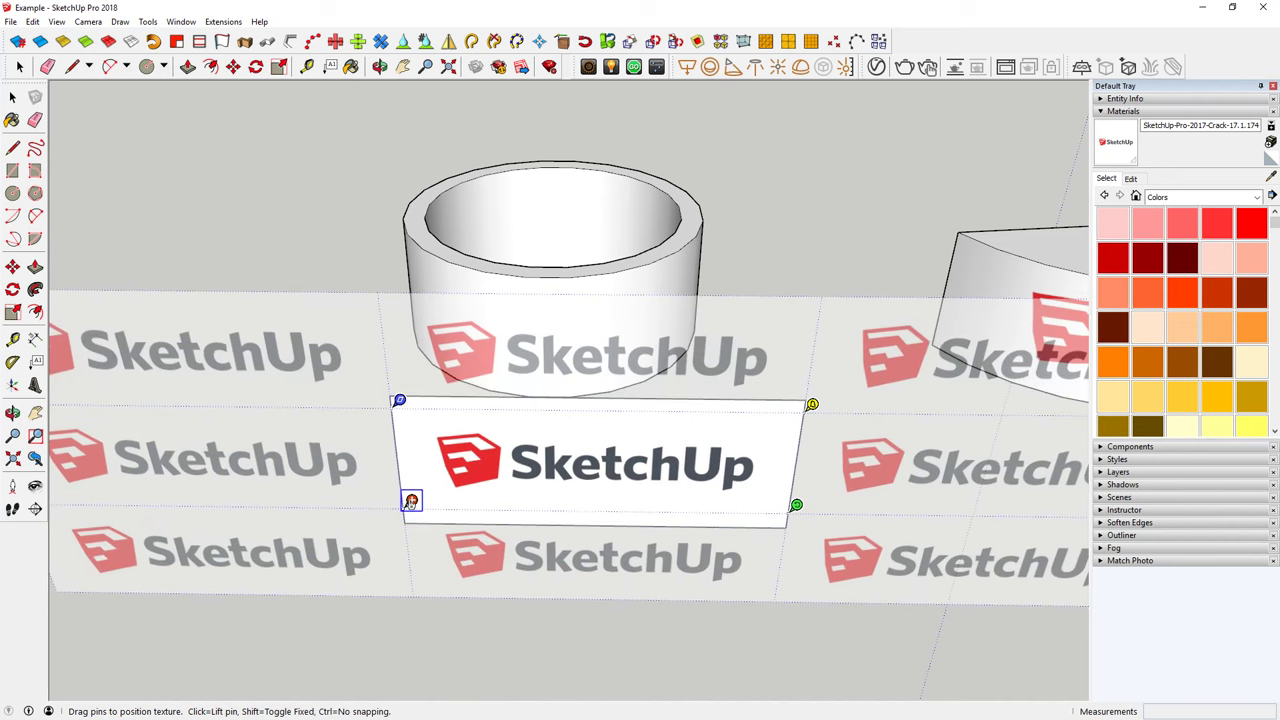
left_click(673, 617)
middle_click_drag(632, 496, 460, 317)
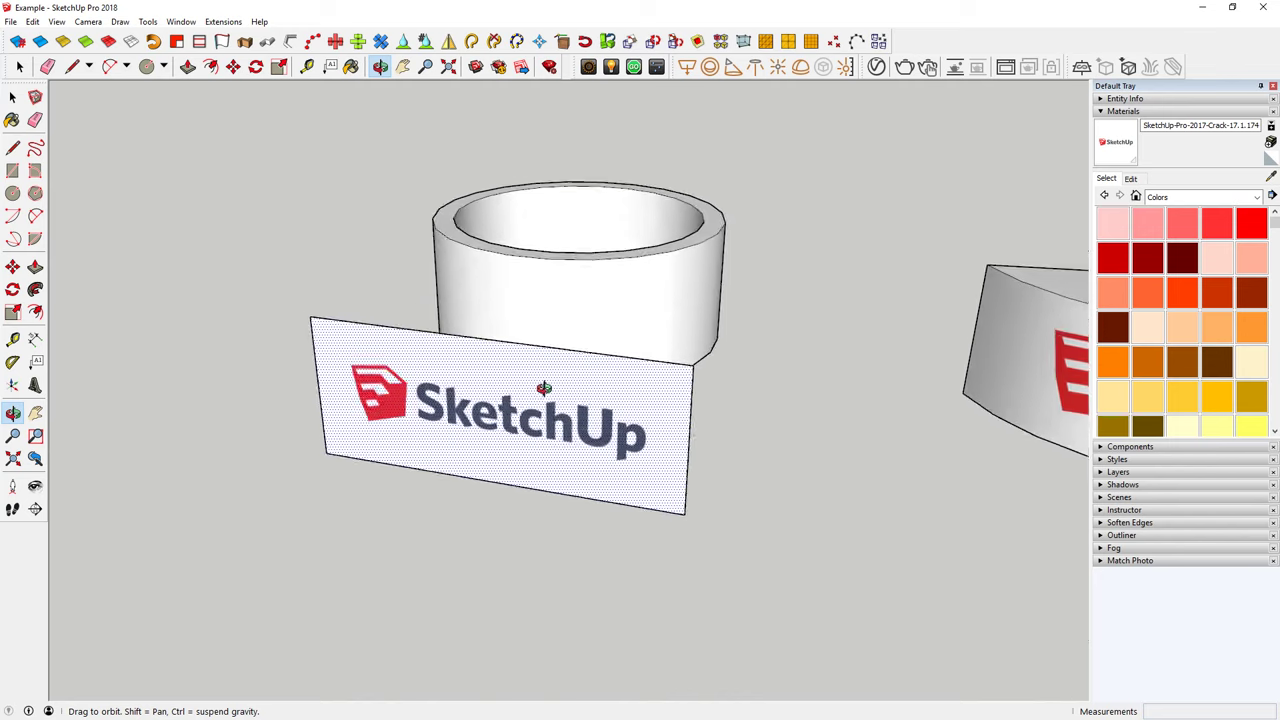
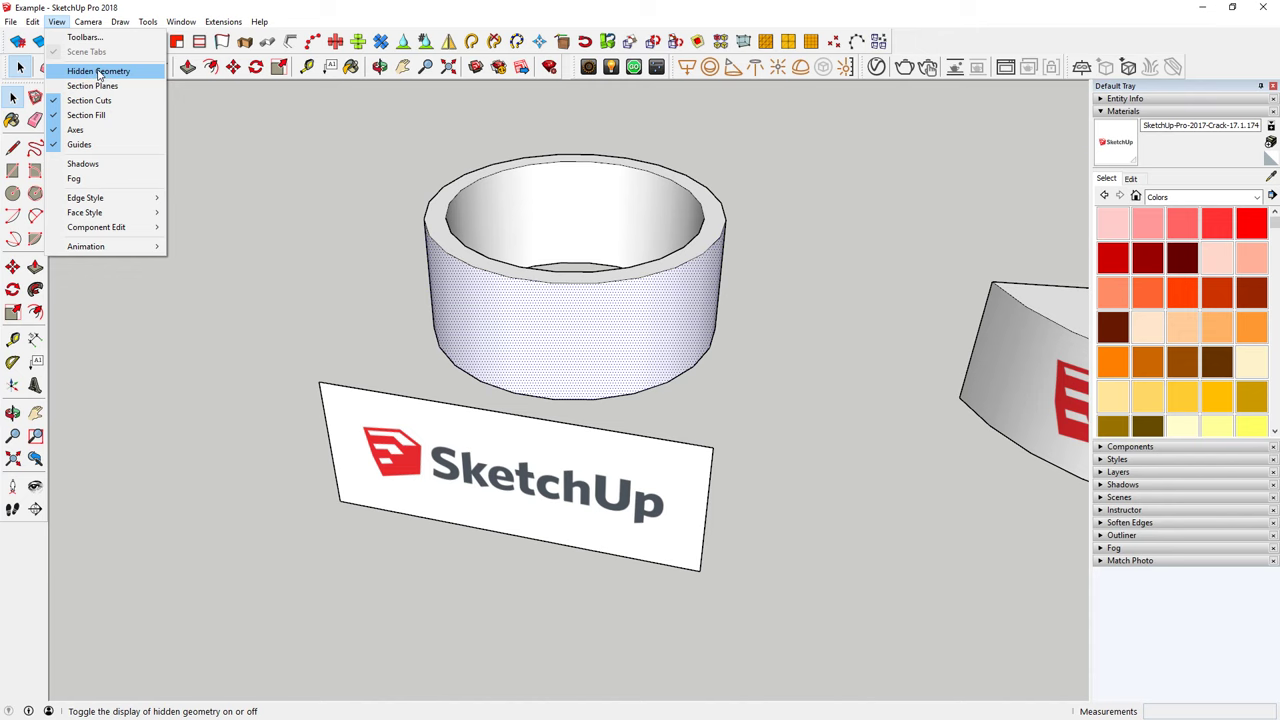
Step: Show hidden geometry on the ring and make the flat SketchUp logo panel's texture unique
left_click(99, 75)
mouse_move(383, 289)
middle_mouse_down()
mouse_move(641, 307)
mouse_move(741, 376)
middle_mouse_up()
left_click(610, 490)
right_click(607, 490)
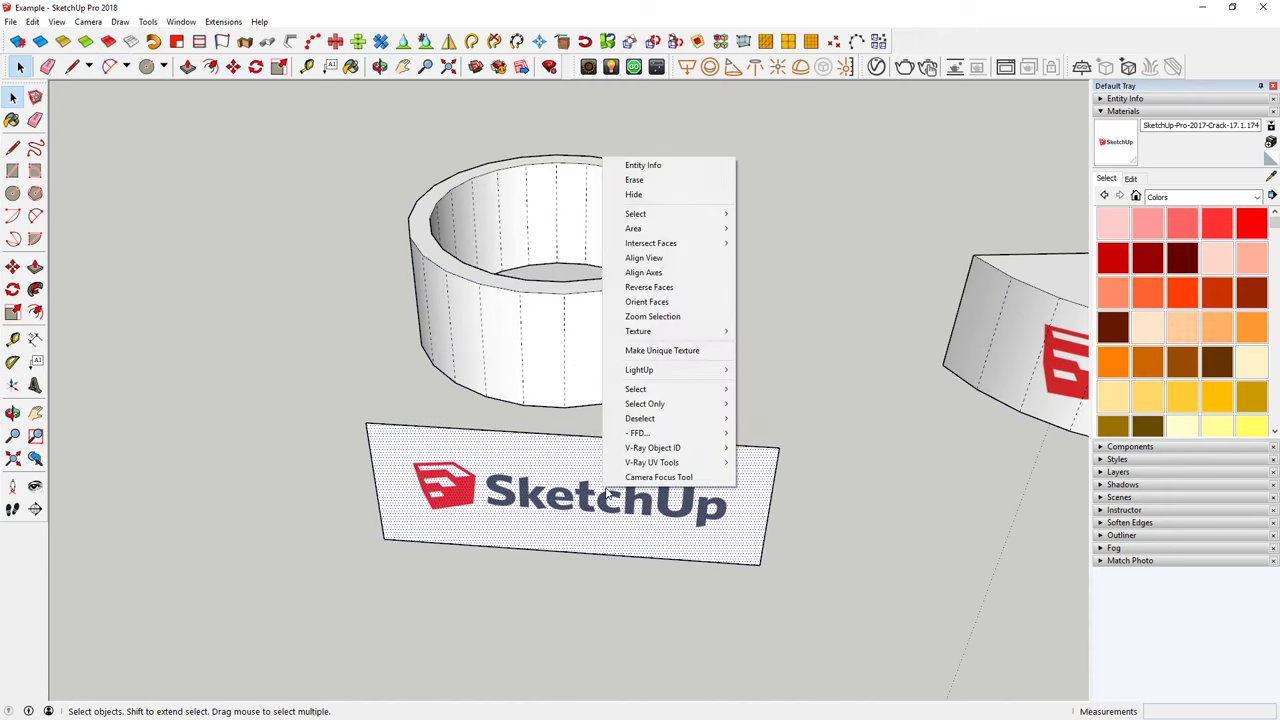
left_click(675, 351)
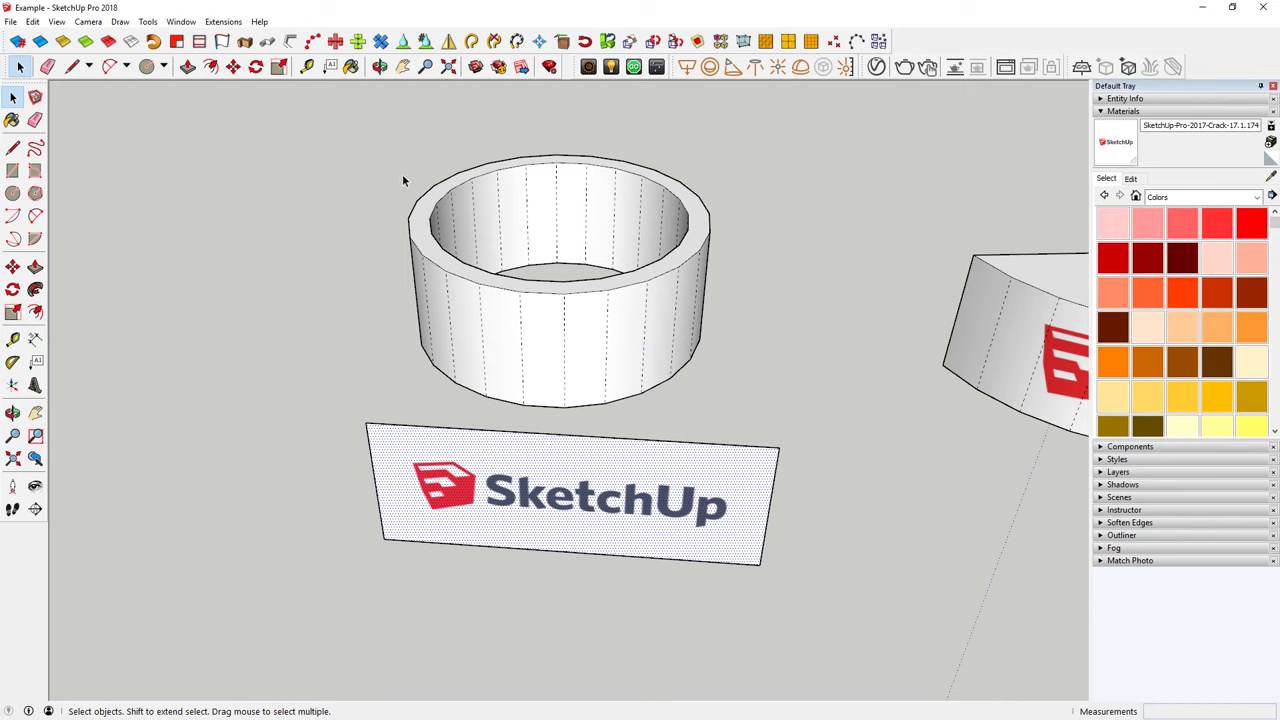
left_click(351, 66)
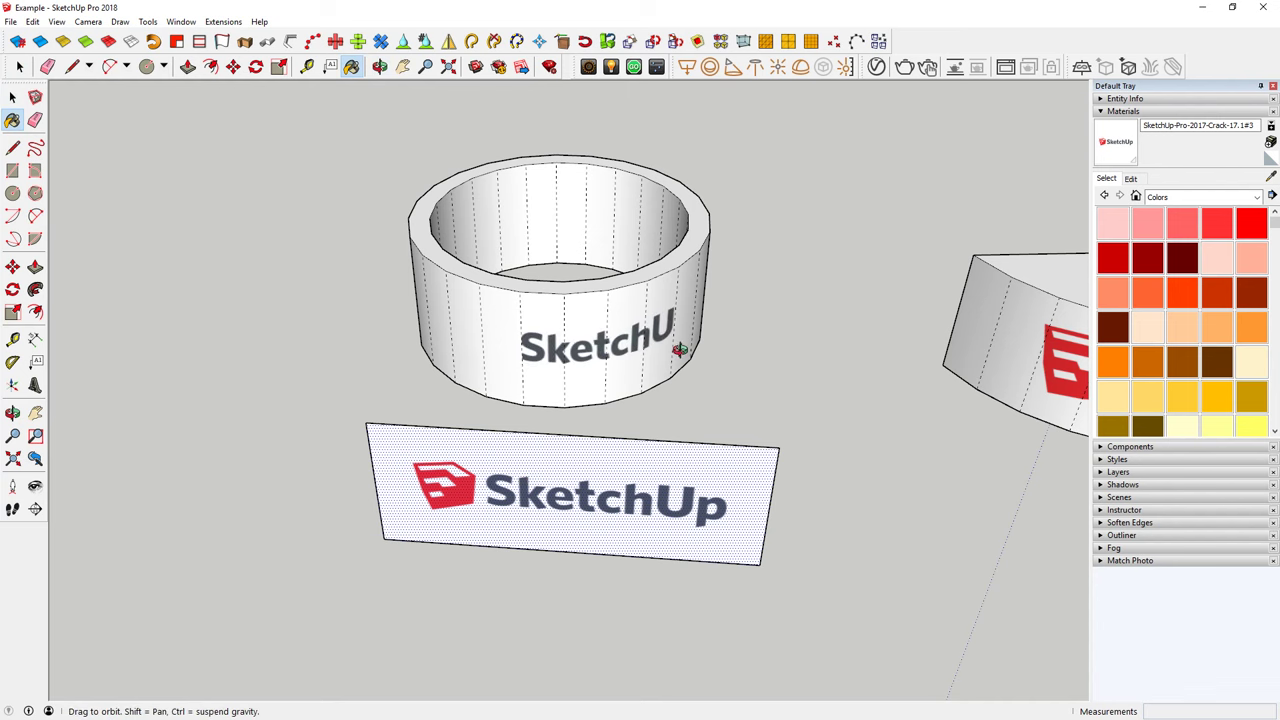
Step: Orbit around the ring to check the SketchUp logo wrapped on its outside
mouse_move(661, 332)
middle_mouse_down()
mouse_move(669, 370)
mouse_move(766, 366)
mouse_move(512, 352)
mouse_move(416, 322)
mouse_move(425, 305)
mouse_move(432, 372)
mouse_move(496, 368)
middle_mouse_up()
mouse_move(409, 380)
middle_mouse_down()
mouse_move(465, 402)
mouse_move(578, 375)
middle_mouse_up()
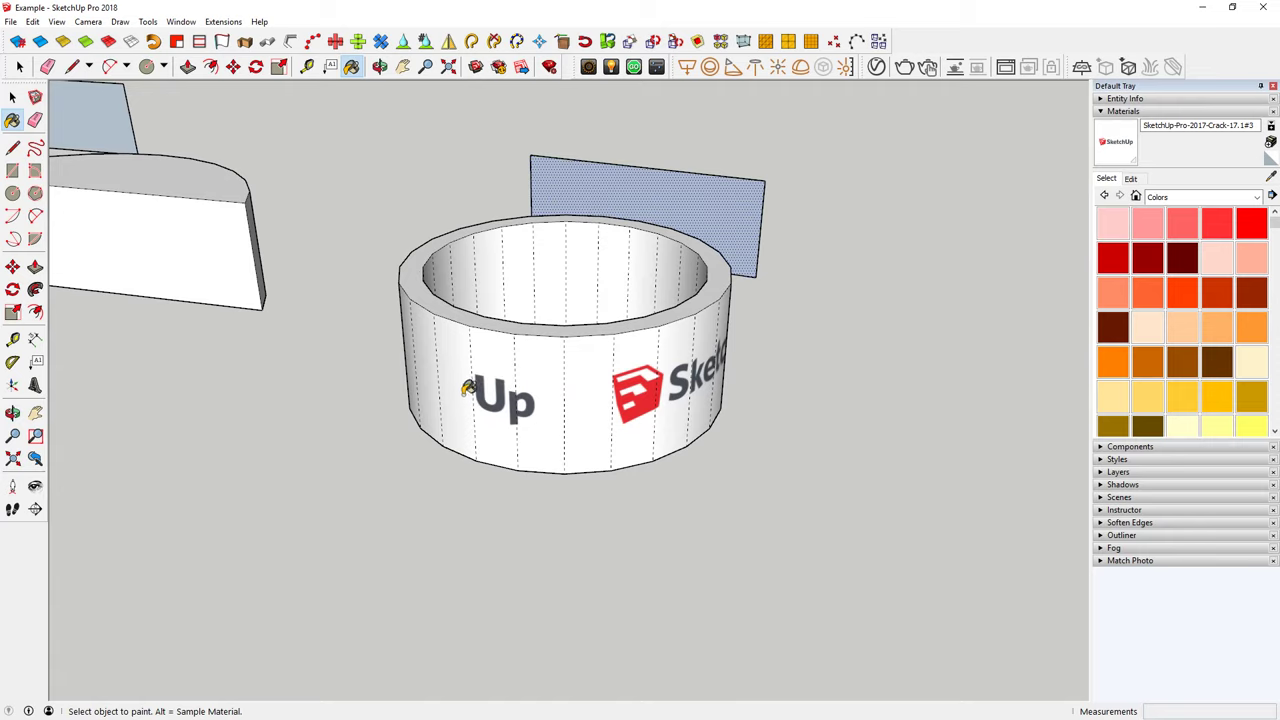
mouse_move(492, 396)
middle_mouse_down()
mouse_move(460, 391)
mouse_move(578, 413)
mouse_move(471, 300)
middle_mouse_up()
Step: Select and delete both flat logo panels, leaving the three logo-wrapped shapes
left_click(16, 66)
mouse_move(180, 280)
middle_mouse_down()
mouse_move(233, 318)
mouse_move(386, 368)
mouse_move(297, 549)
mouse_move(340, 442)
mouse_move(223, 543)
middle_mouse_up()
left_click_drag(223, 543, 571, 421)
key("Delete")
scroll(571, 421, "down", 2)
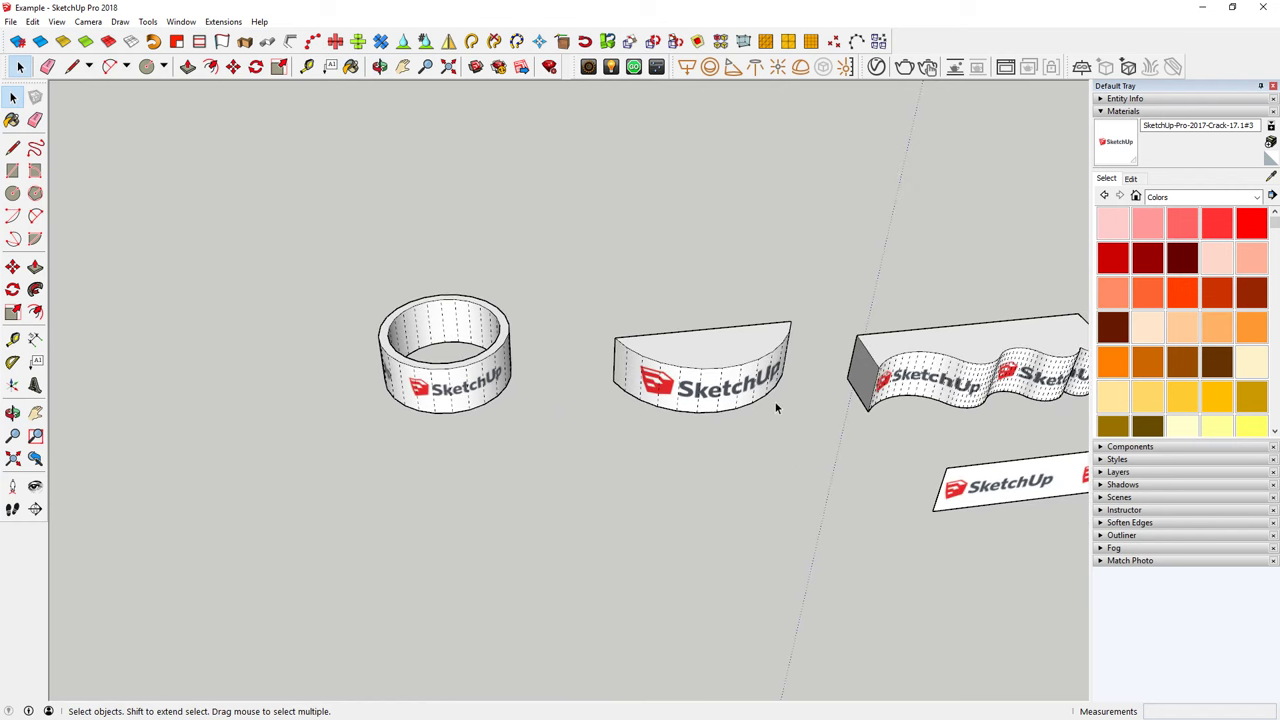
mouse_move(775, 402)
middle_mouse_down()
mouse_move(523, 409)
mouse_move(561, 384)
middle_mouse_up()
left_click_drag(561, 384, 646, 343)
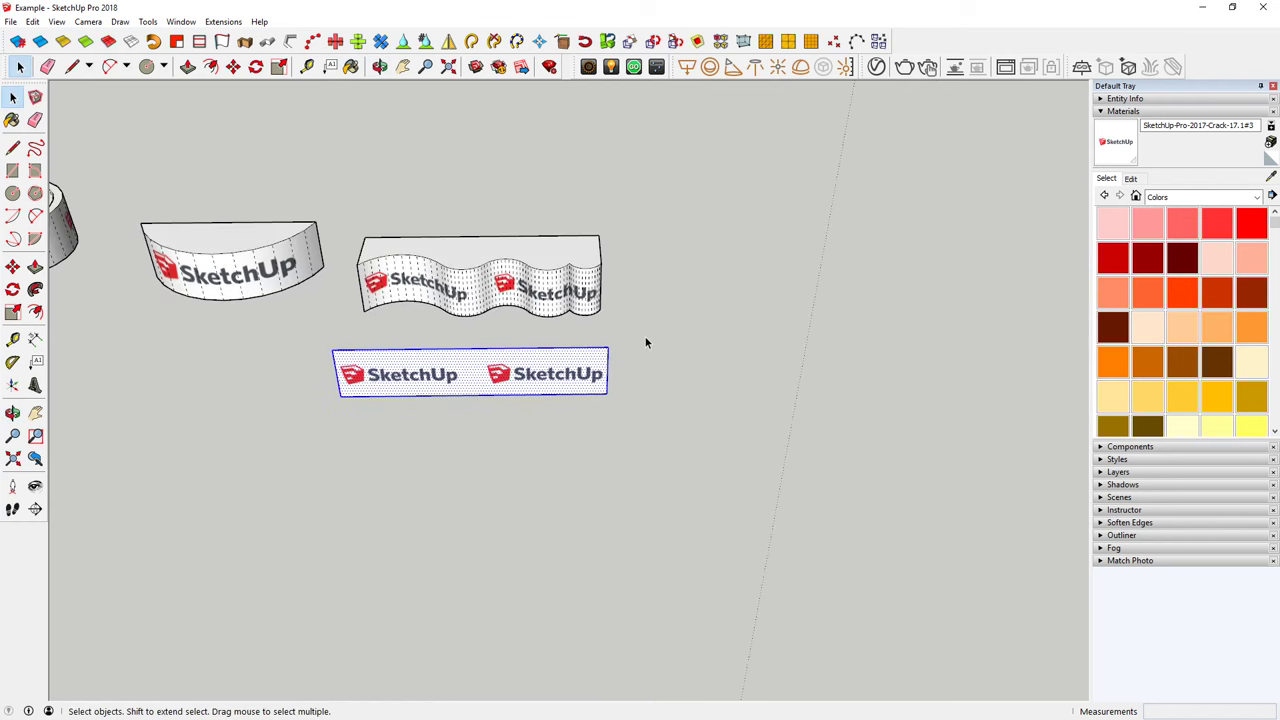
key("Delete")
middle_click_drag(381, 301, 430, 290)
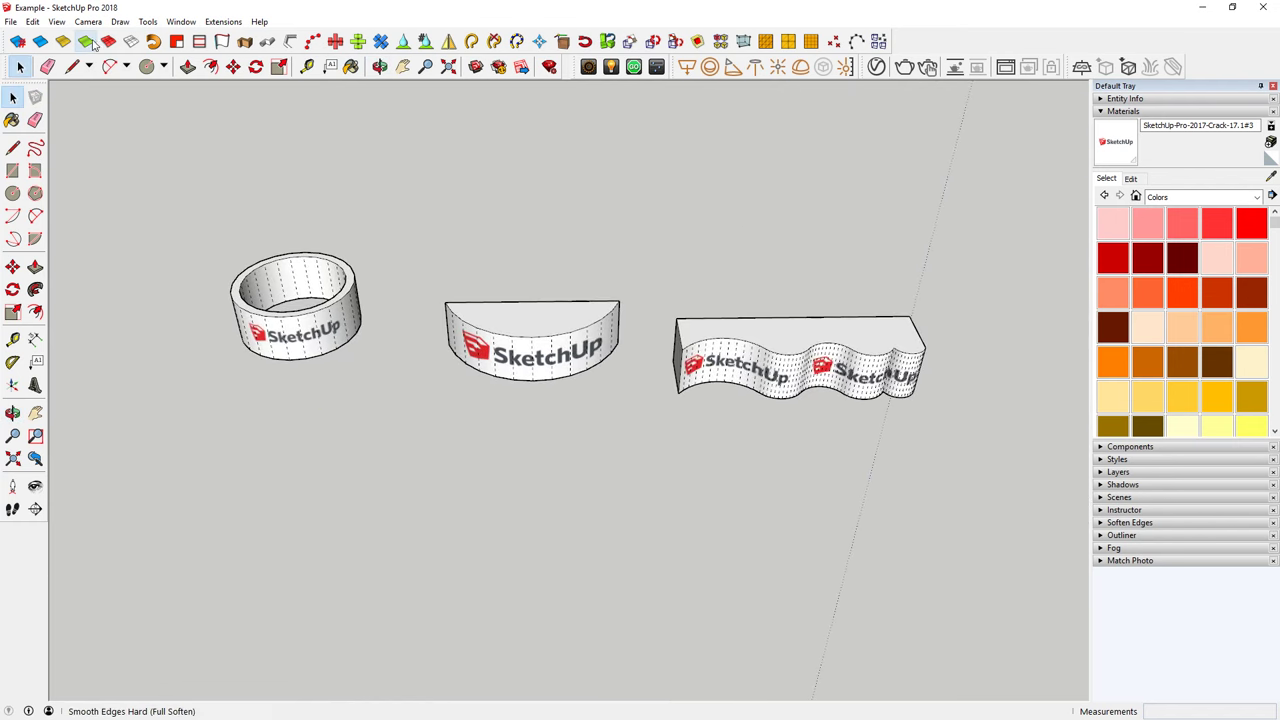
left_click(57, 21)
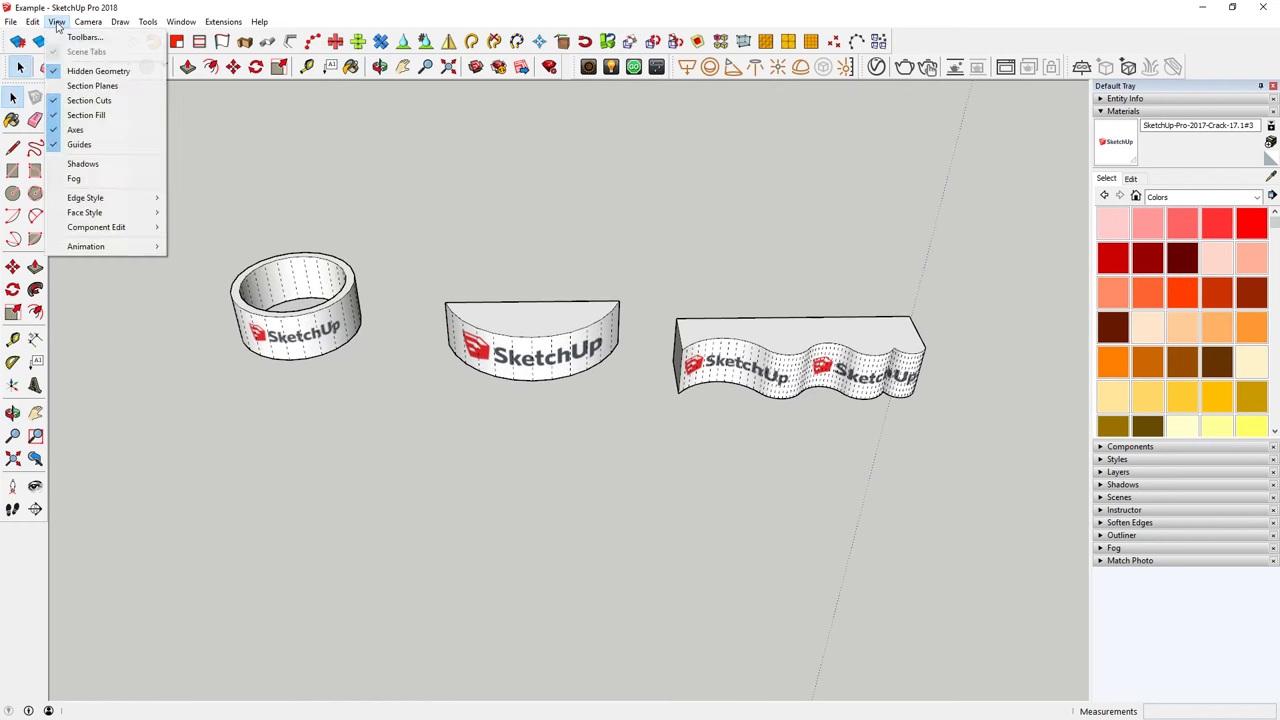
left_click(101, 76)
scroll(414, 405, "up", 3)
mouse_move(543, 437)
middle_mouse_down()
mouse_move(708, 337)
mouse_move(567, 393)
mouse_move(563, 257)
mouse_move(571, 314)
mouse_move(326, 429)
mouse_move(386, 434)
mouse_move(400, 237)
mouse_move(634, 357)
mouse_move(300, 380)
middle_mouse_up()
scroll(560, 340, "up", 3)
mouse_move(560, 340)
middle_mouse_down()
mouse_move(866, 408)
mouse_move(646, 481)
mouse_move(205, 470)
mouse_move(362, 458)
middle_mouse_up()
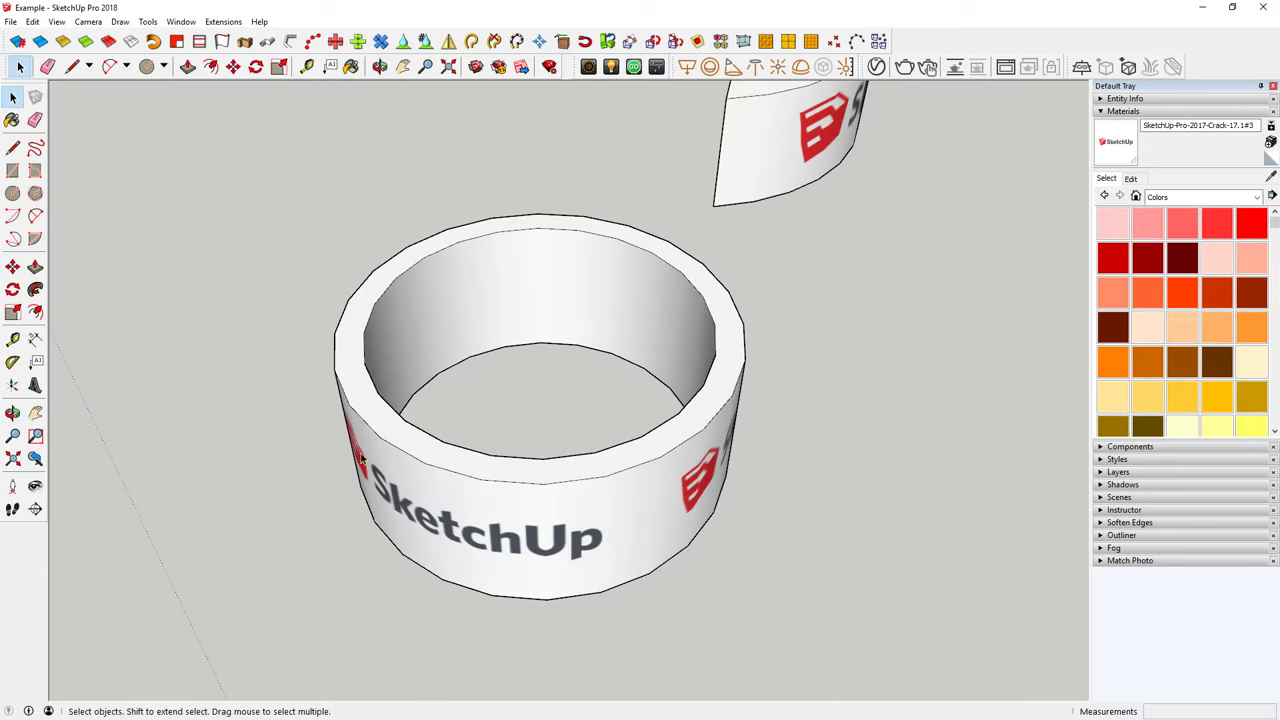
middle_click_drag(543, 307, 417, 317)
scroll(450, 325, "up", 2)
left_click(491, 334)
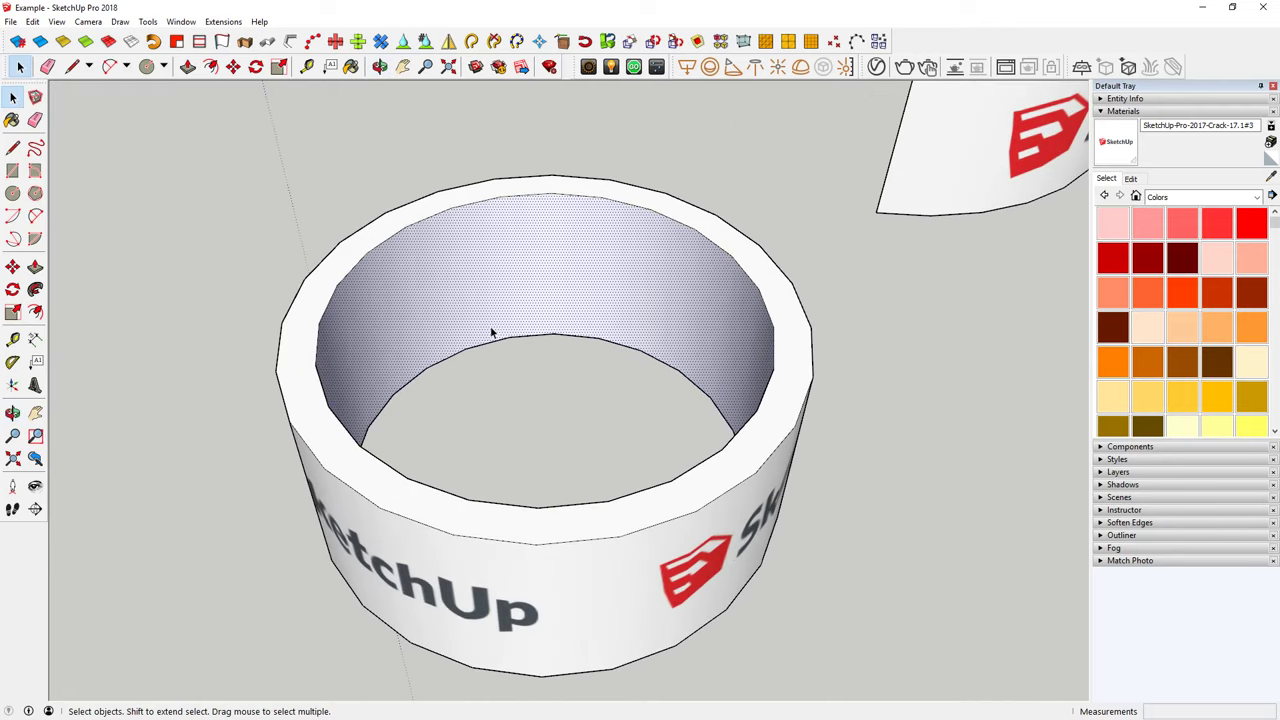
left_click(57, 21)
left_click(86, 72)
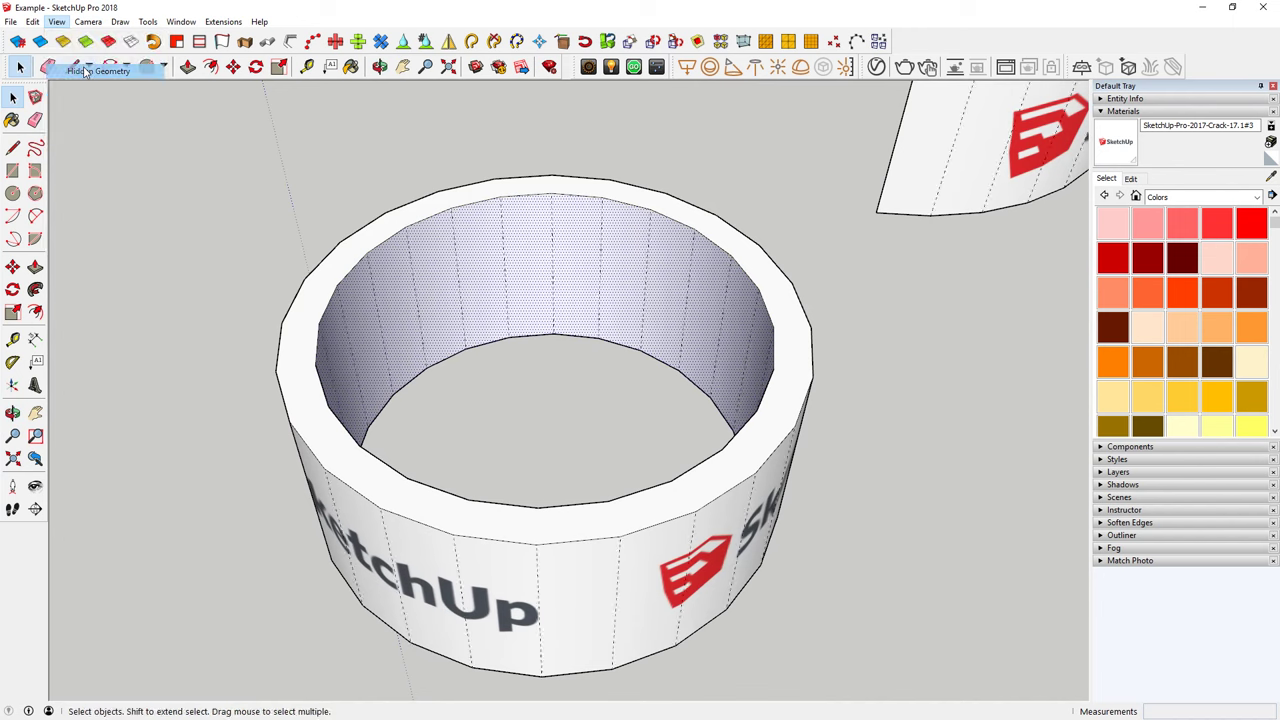
left_click(575, 267)
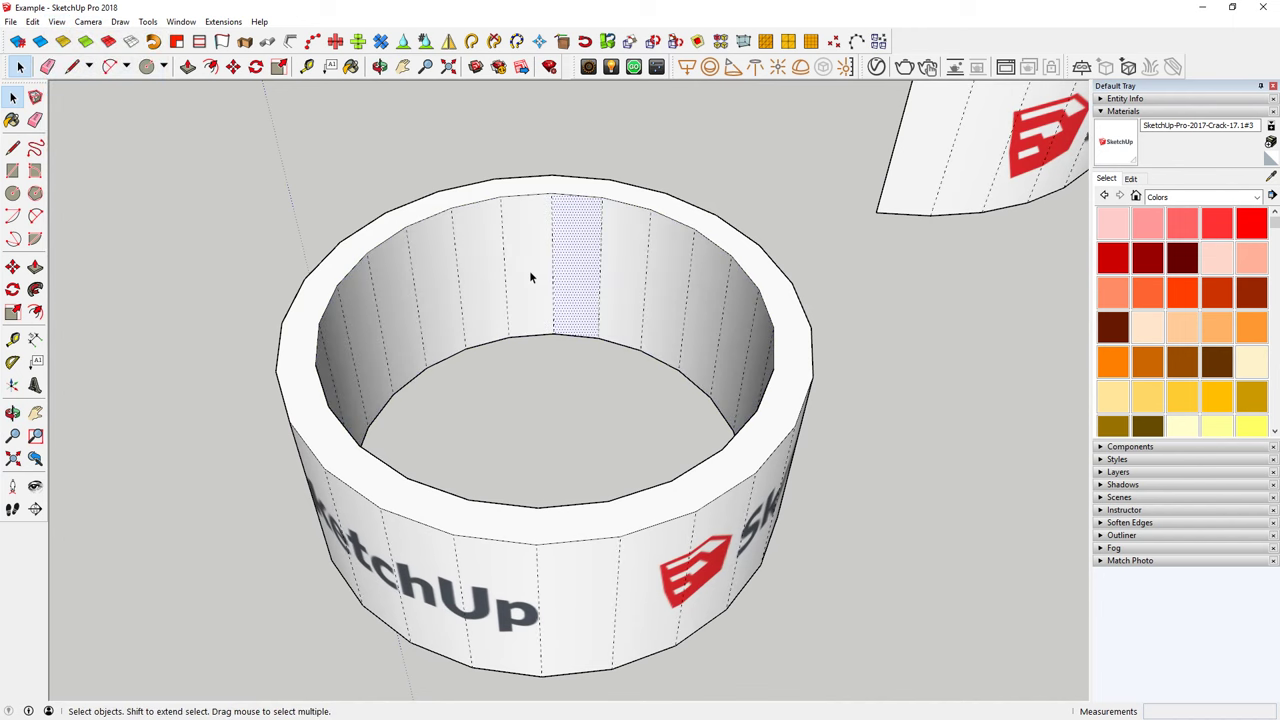
left_click(529, 269)
left_click(596, 268)
left_click(522, 268)
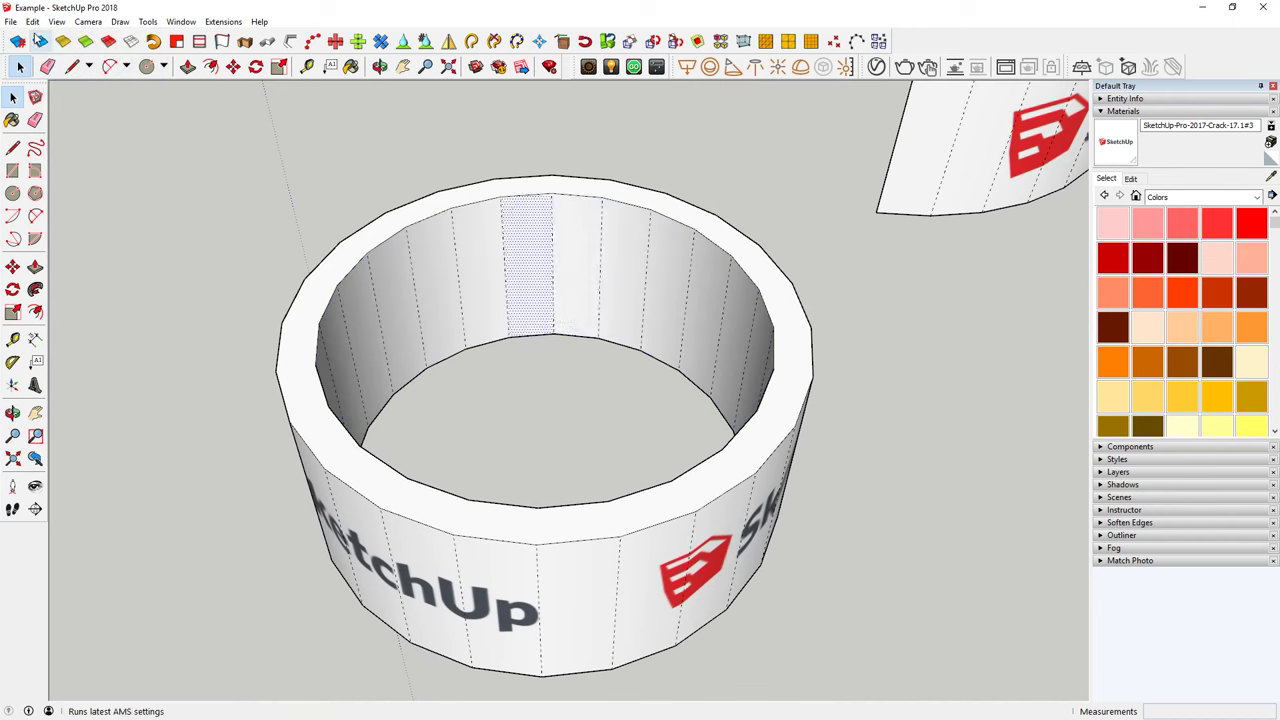
left_click(10, 21)
Step: Import the SketchUP Logo image as a texture, then cancel its placement
left_click(69, 213)
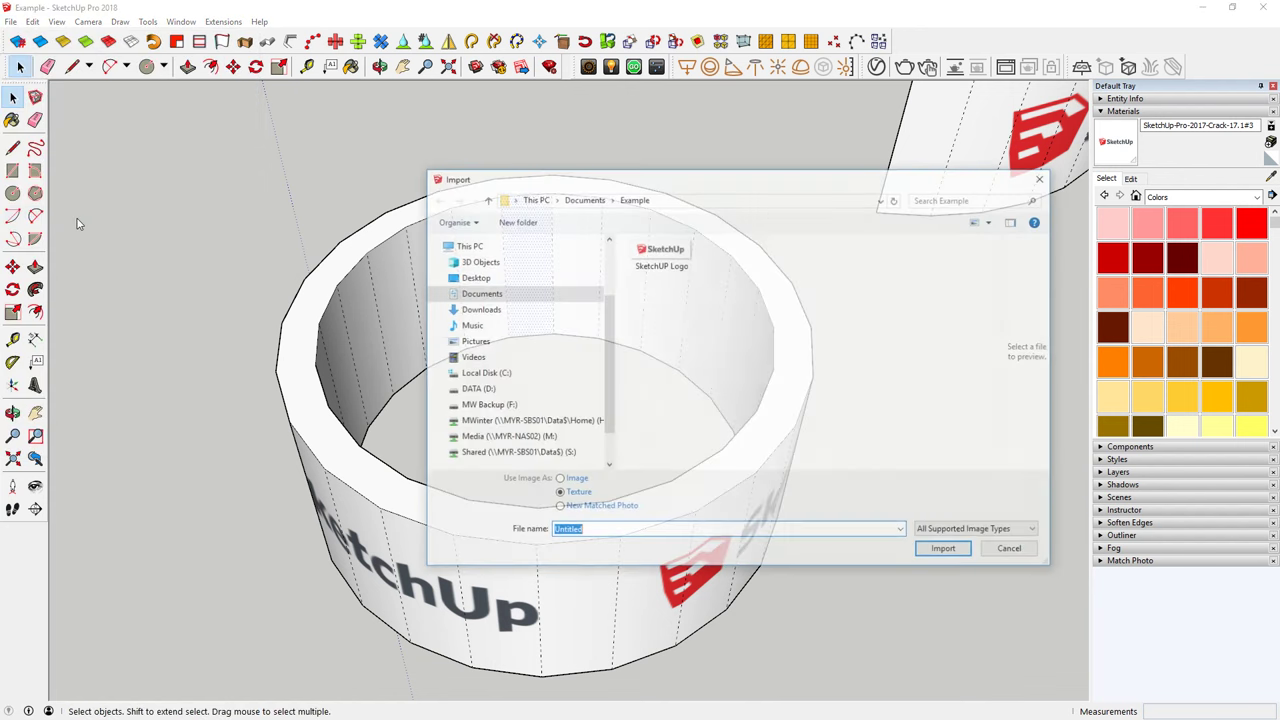
left_click(664, 257)
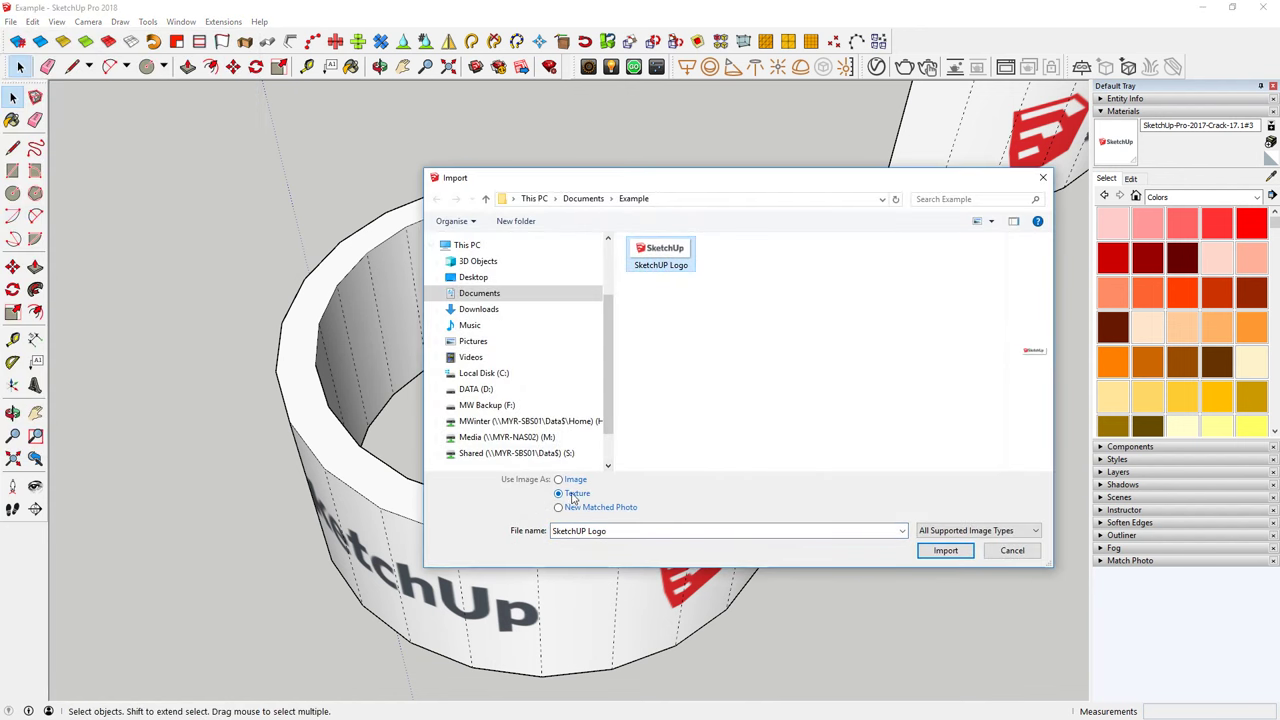
left_click(945, 550)
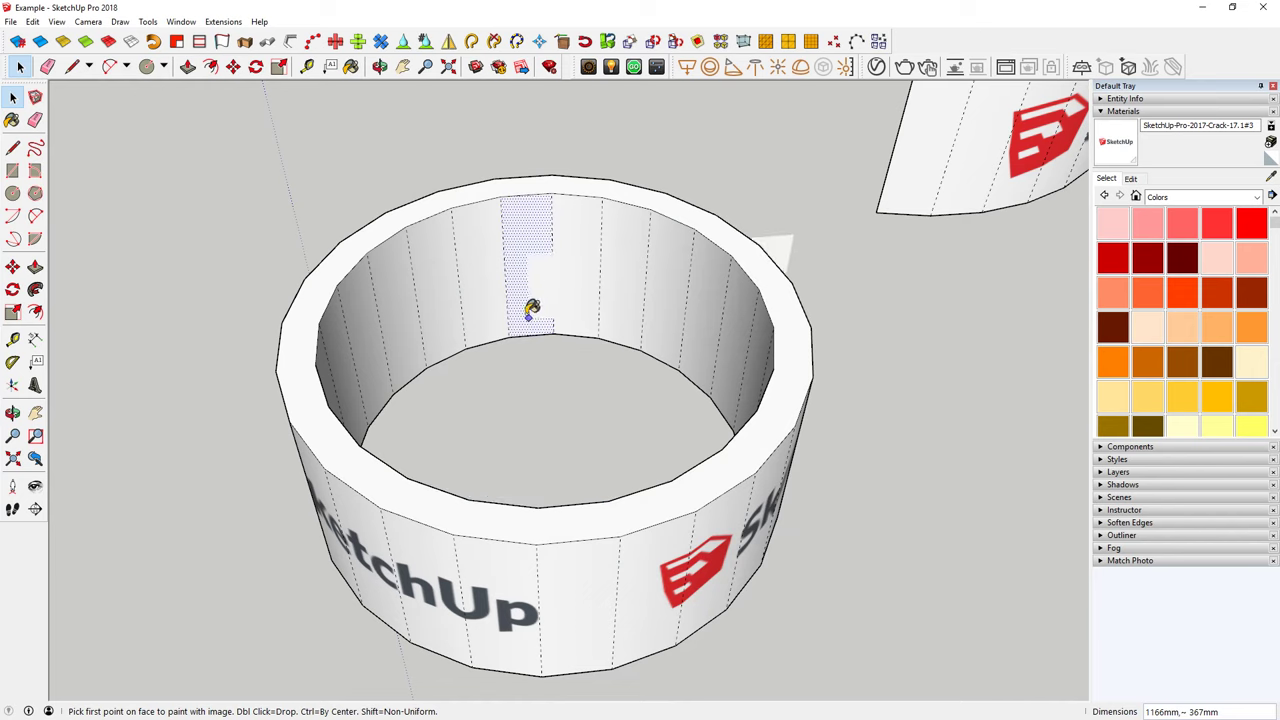
key("Escape")
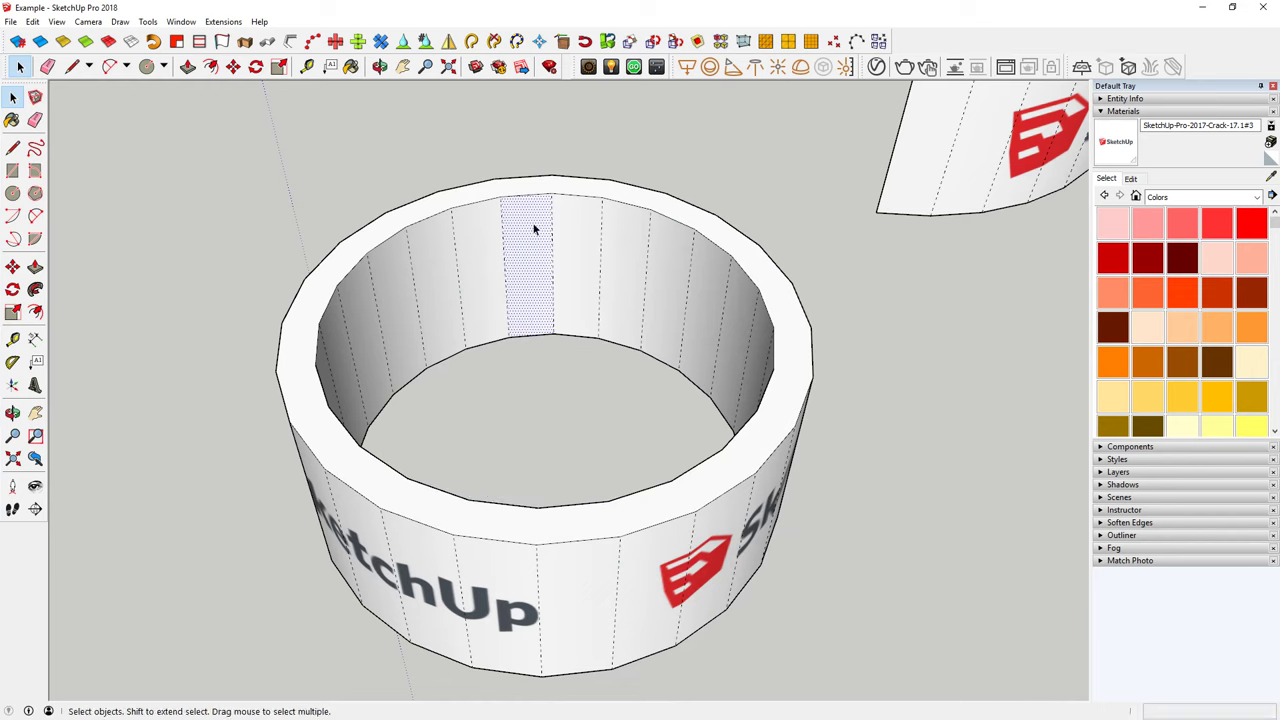
Step: Move, enlarge and rotate the logo texture on the inner ring face via Texture > Position
right_click(533, 268)
mouse_move(598, 439)
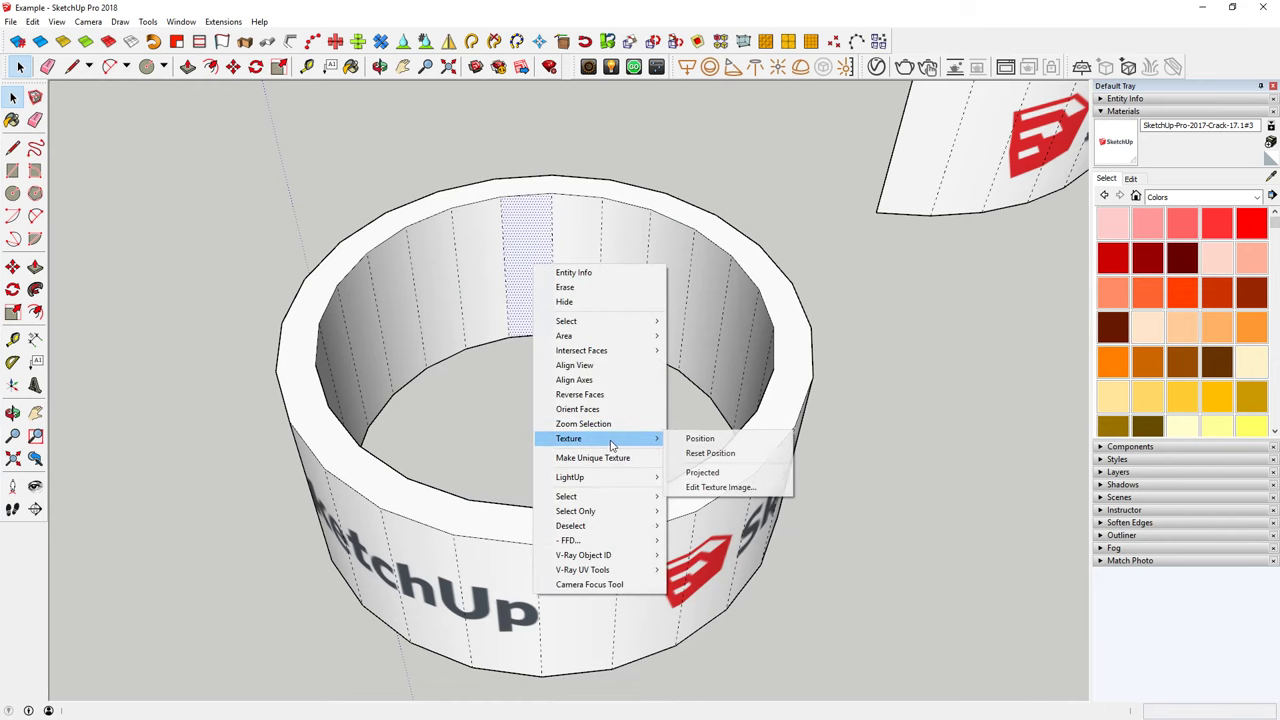
left_click(700, 438)
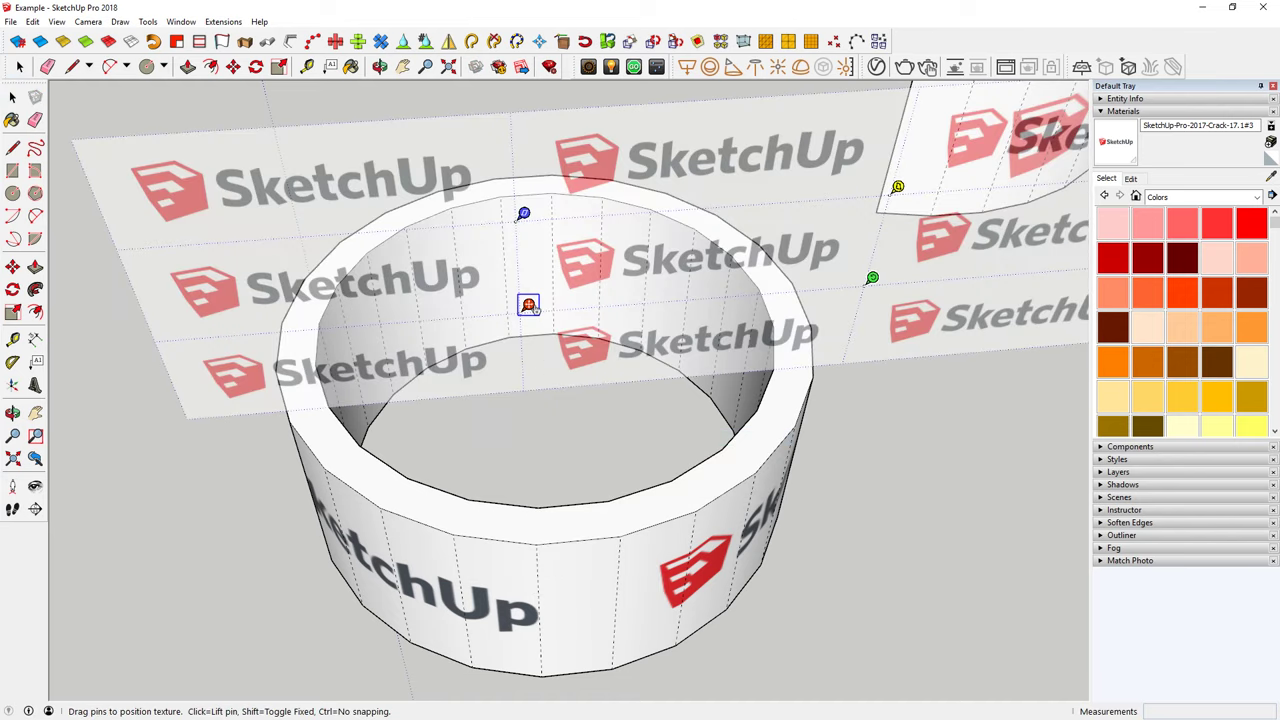
left_click_drag(528, 304, 517, 328)
middle_click_drag(537, 329, 713, 385)
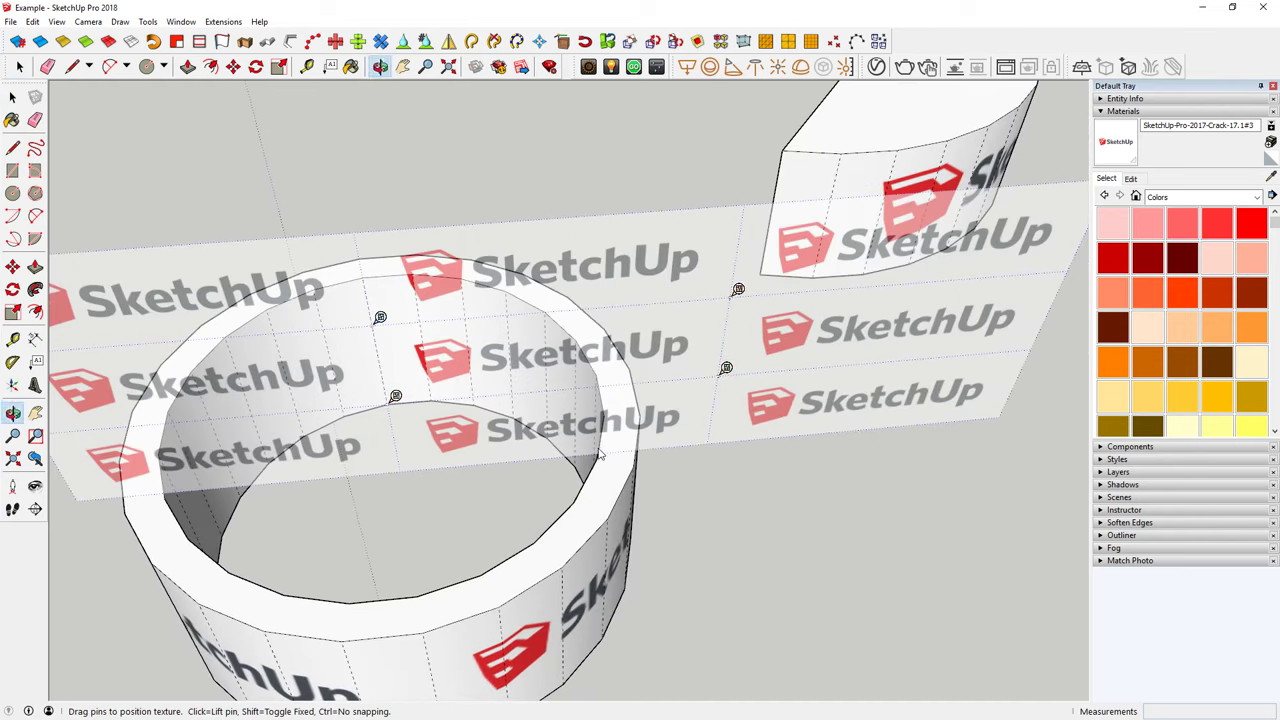
left_click_drag(726, 369, 896, 354)
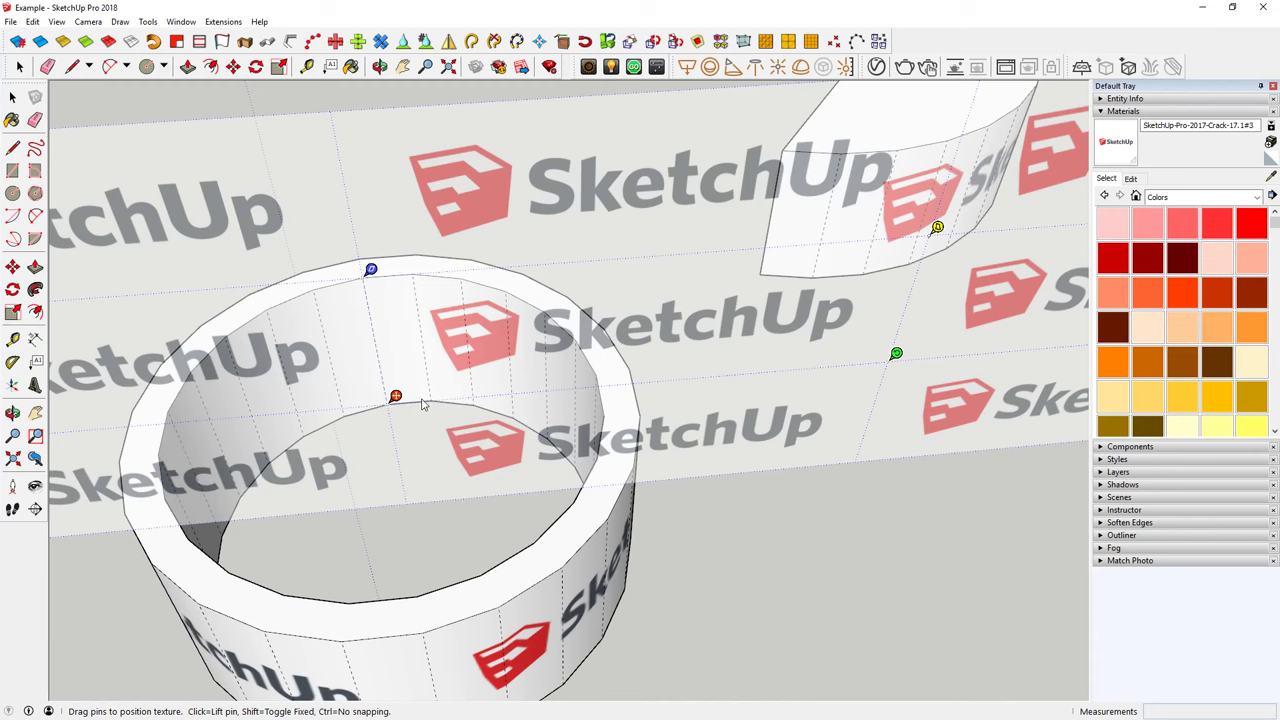
left_click(793, 532)
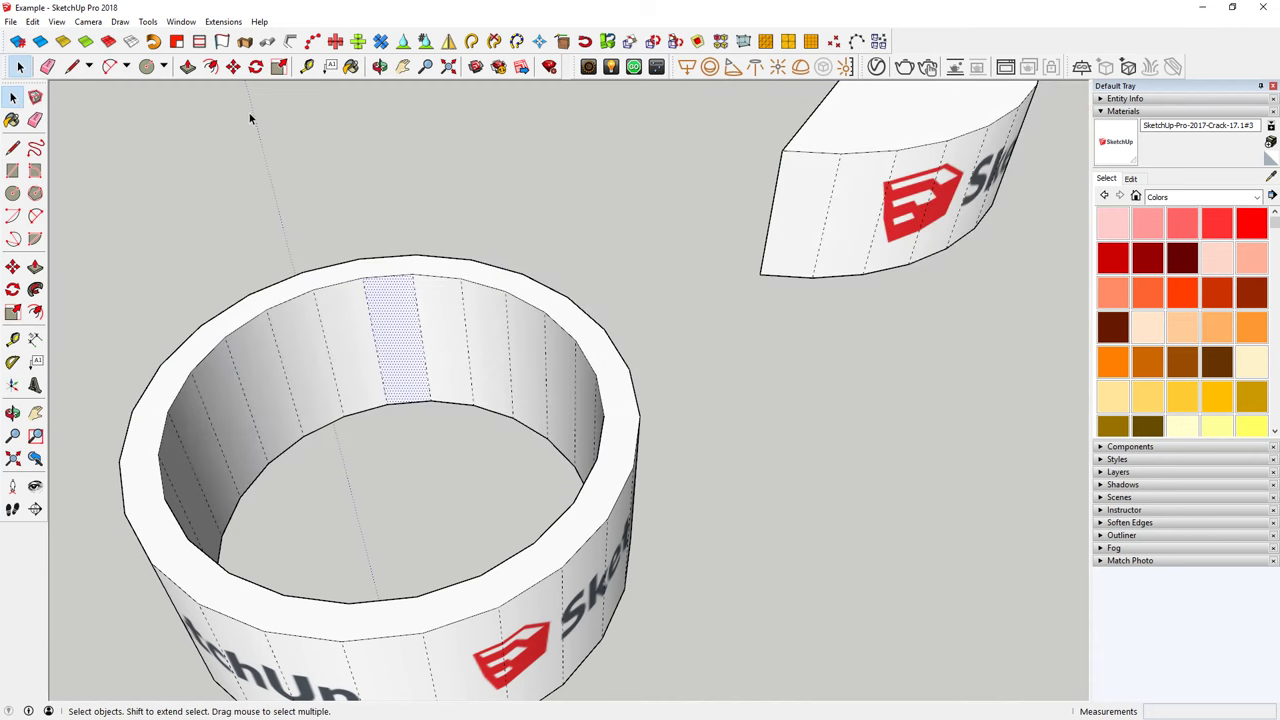
Step: Paint the logo texture onto the first several inner ring faces, orbiting between them
left_click(351, 66)
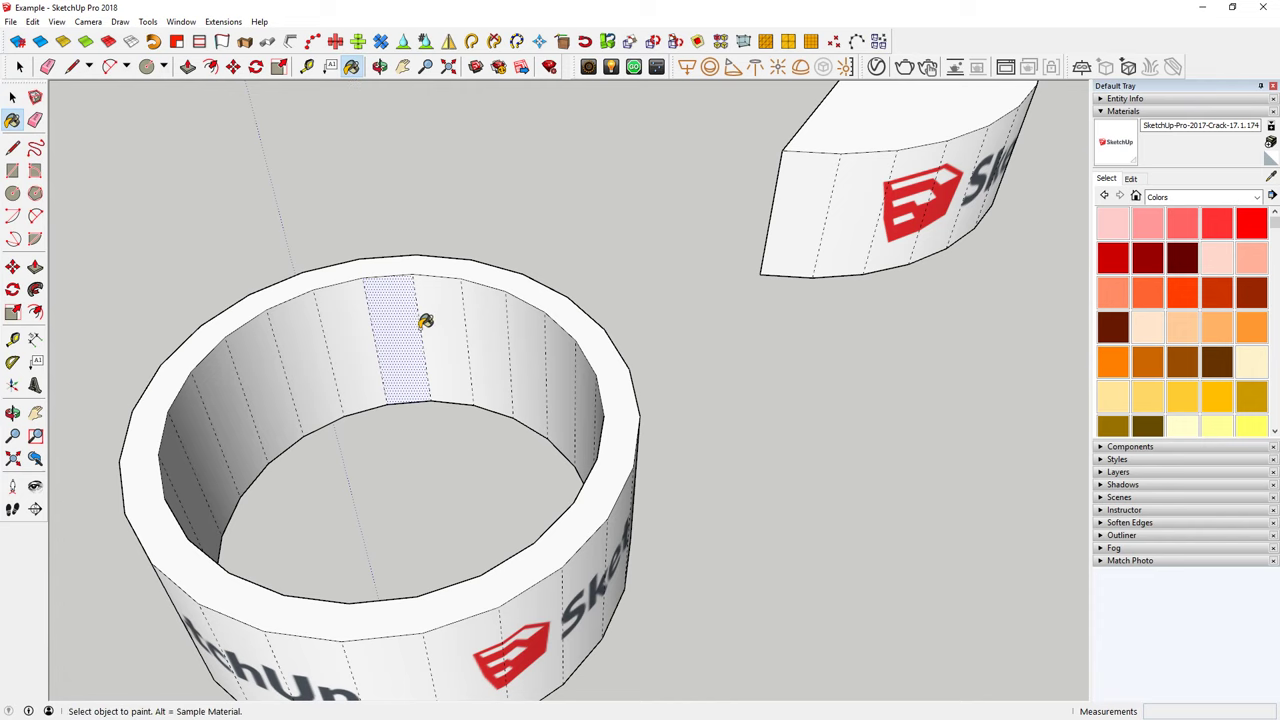
left_click(455, 332)
left_click(500, 365)
middle_click_drag(509, 380, 709, 371)
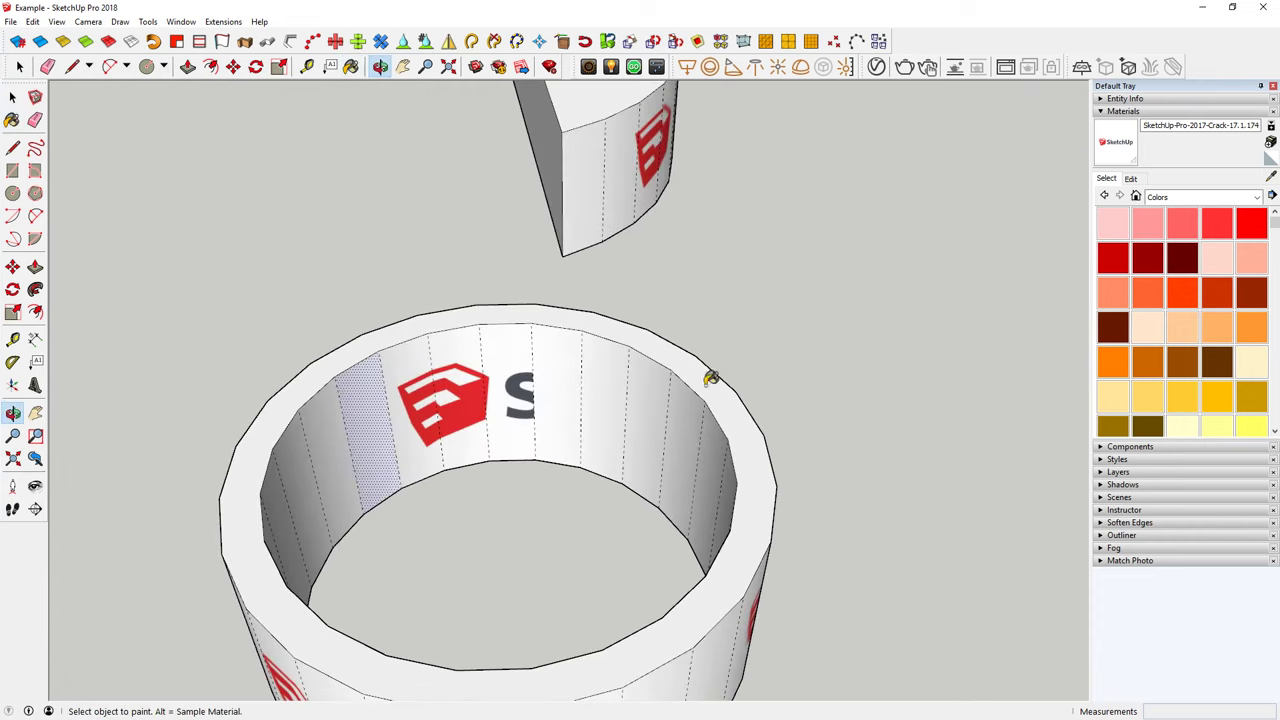
left_click(615, 420)
mouse_move(649, 429)
middle_mouse_down()
mouse_move(786, 477)
mouse_move(694, 420)
middle_mouse_up()
left_click(705, 415)
left_click(740, 430)
mouse_move(783, 449)
middle_mouse_down()
mouse_move(977, 486)
mouse_move(797, 374)
mouse_move(936, 406)
middle_mouse_up()
Step: Paint the remaining inner faces so the letters p, S, k, t, h and U complete the lettering
left_click(800, 372)
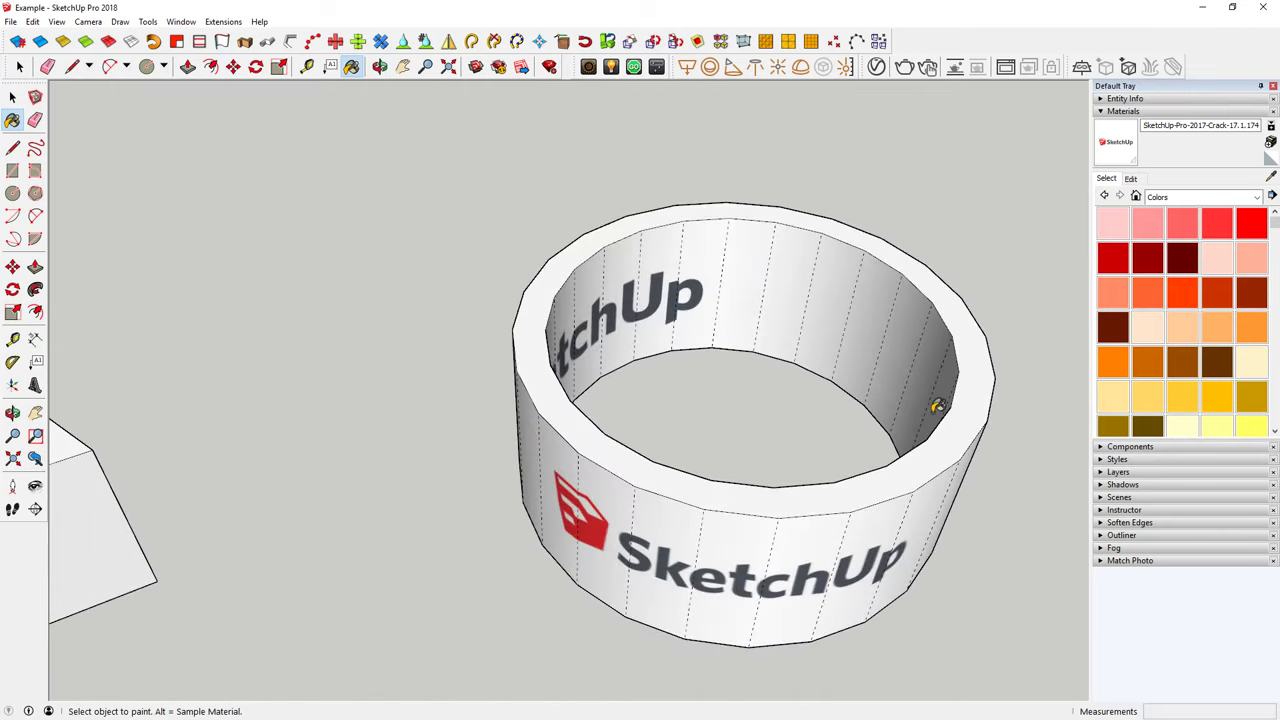
left_click(846, 317)
middle_click_drag(846, 317, 1057, 414)
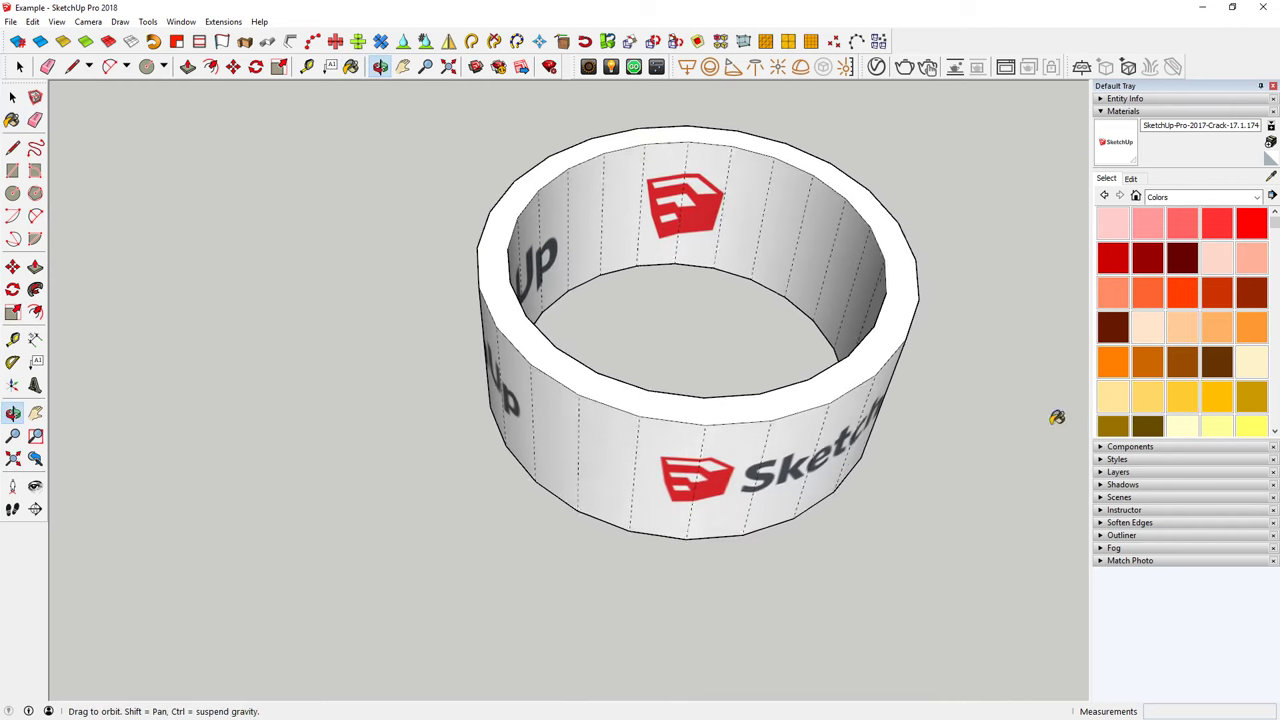
left_click(765, 222)
left_click(784, 232)
middle_click_drag(826, 240, 1008, 331)
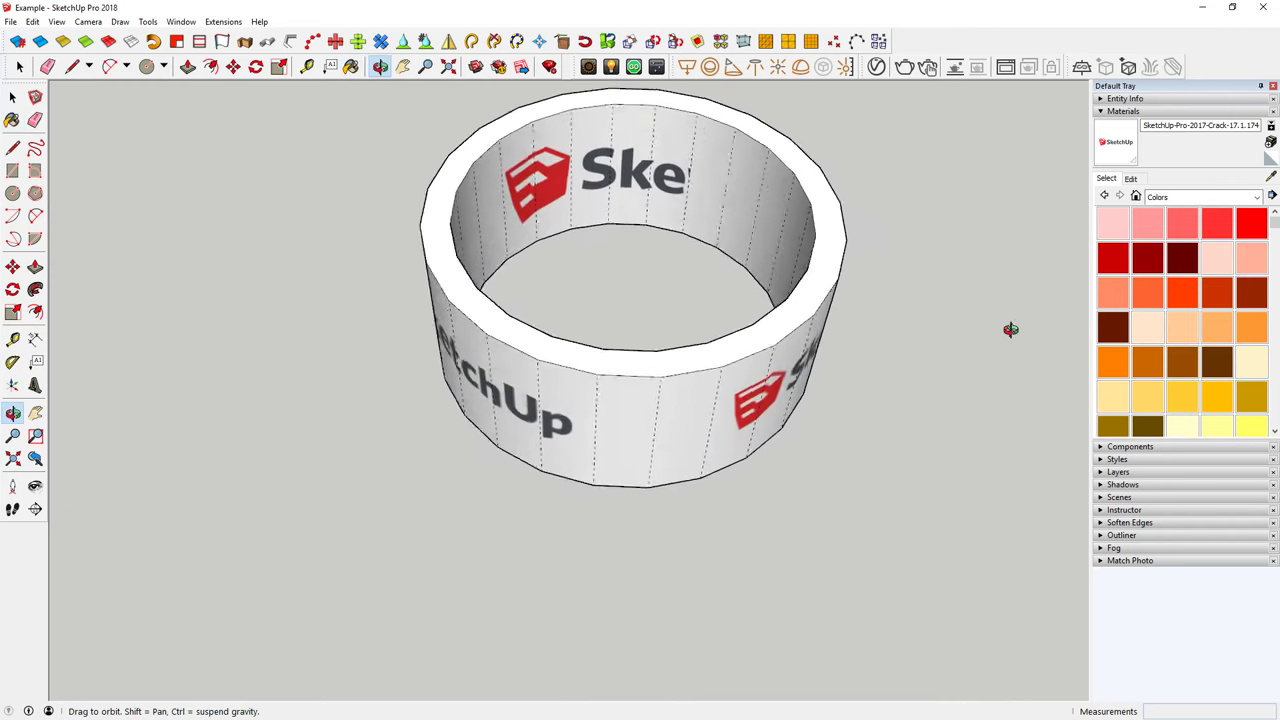
left_click(696, 192)
left_click(760, 218)
mouse_move(766, 220)
middle_mouse_down()
mouse_move(843, 280)
mouse_move(643, 186)
mouse_move(846, 251)
mouse_move(26, 68)
middle_mouse_up()
left_click(664, 191)
Step: Hide the dashed hidden-geometry edges and return to the Select tool to view the ring
left_click(56, 21)
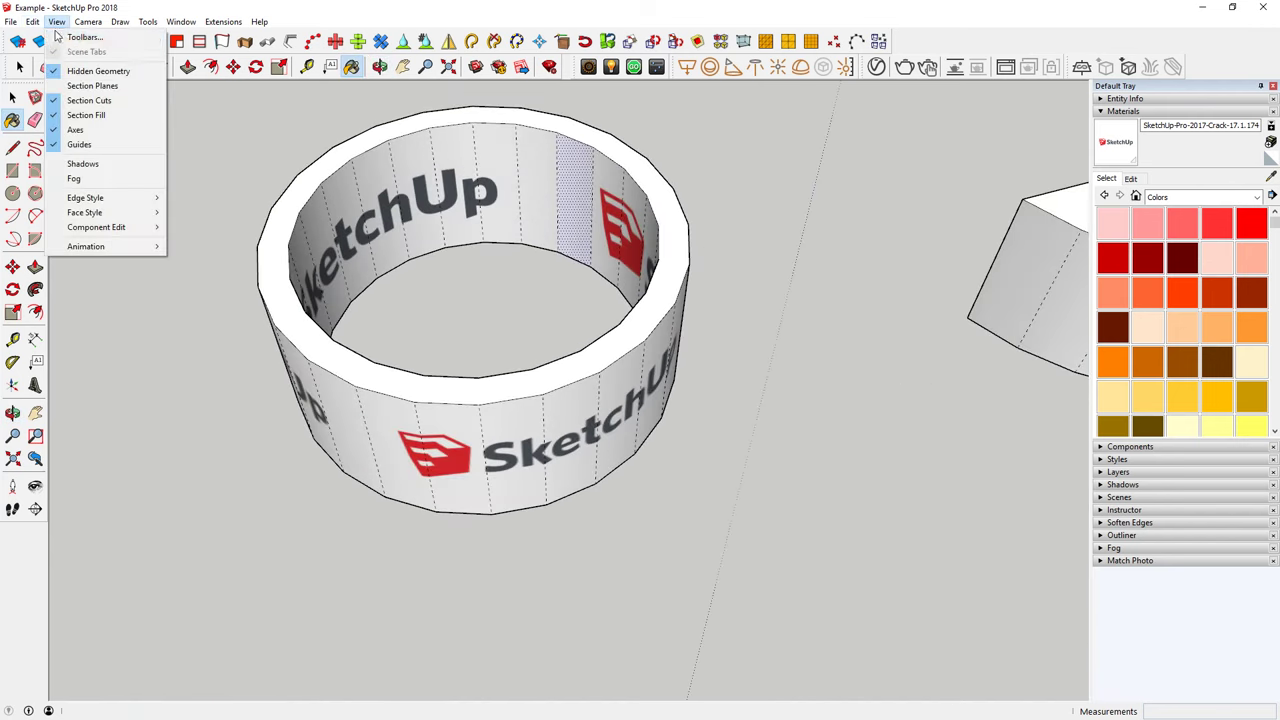
left_click(80, 67)
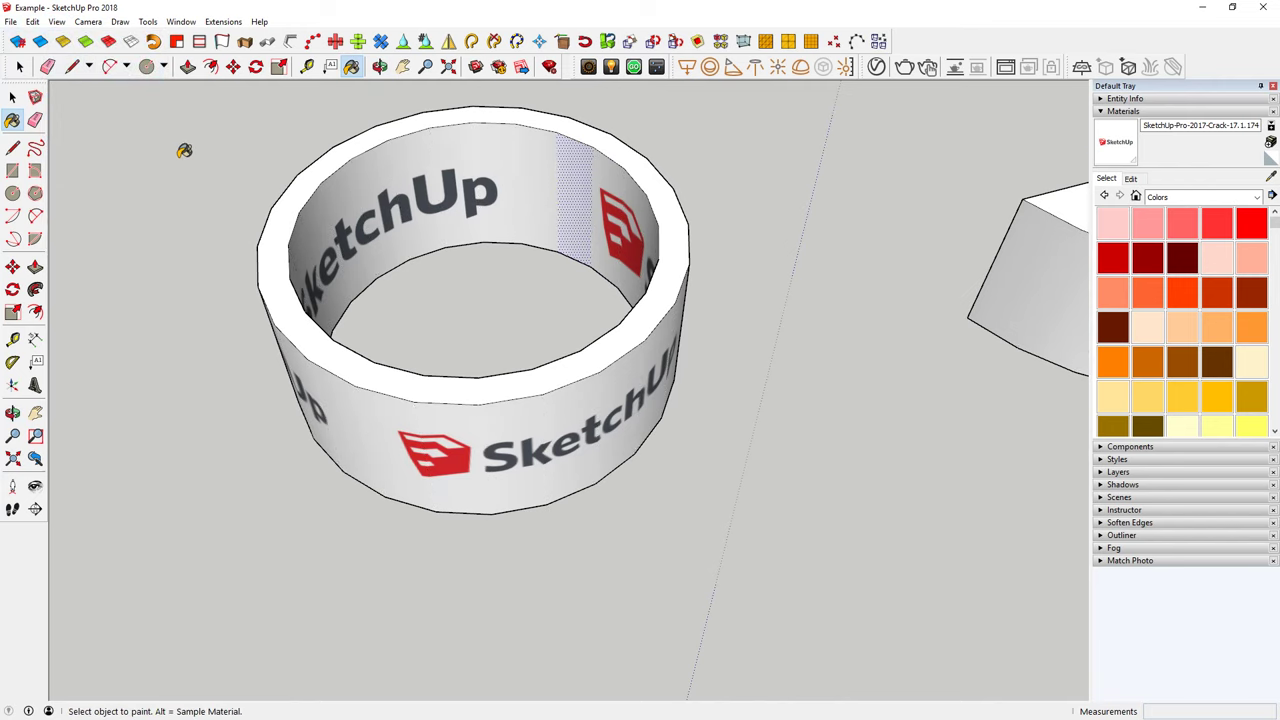
left_click(19, 66)
middle_click_drag(560, 300, 660, 317)
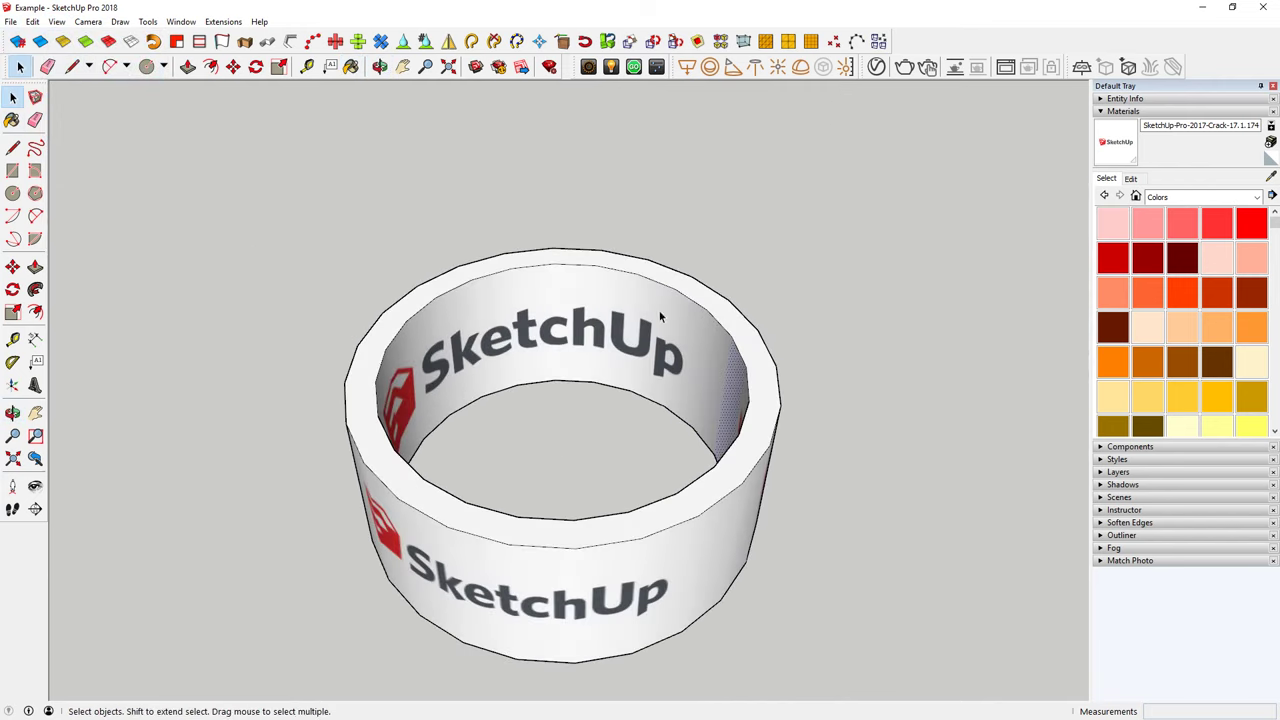
Step: Frame the ring, half-cylinder and wavy shapes, turn on shadows, and orbit to inspect them
mouse_move(821, 290)
middle_mouse_down()
mouse_move(363, 306)
mouse_move(508, 277)
middle_mouse_up()
scroll(905, 246, "down", 3)
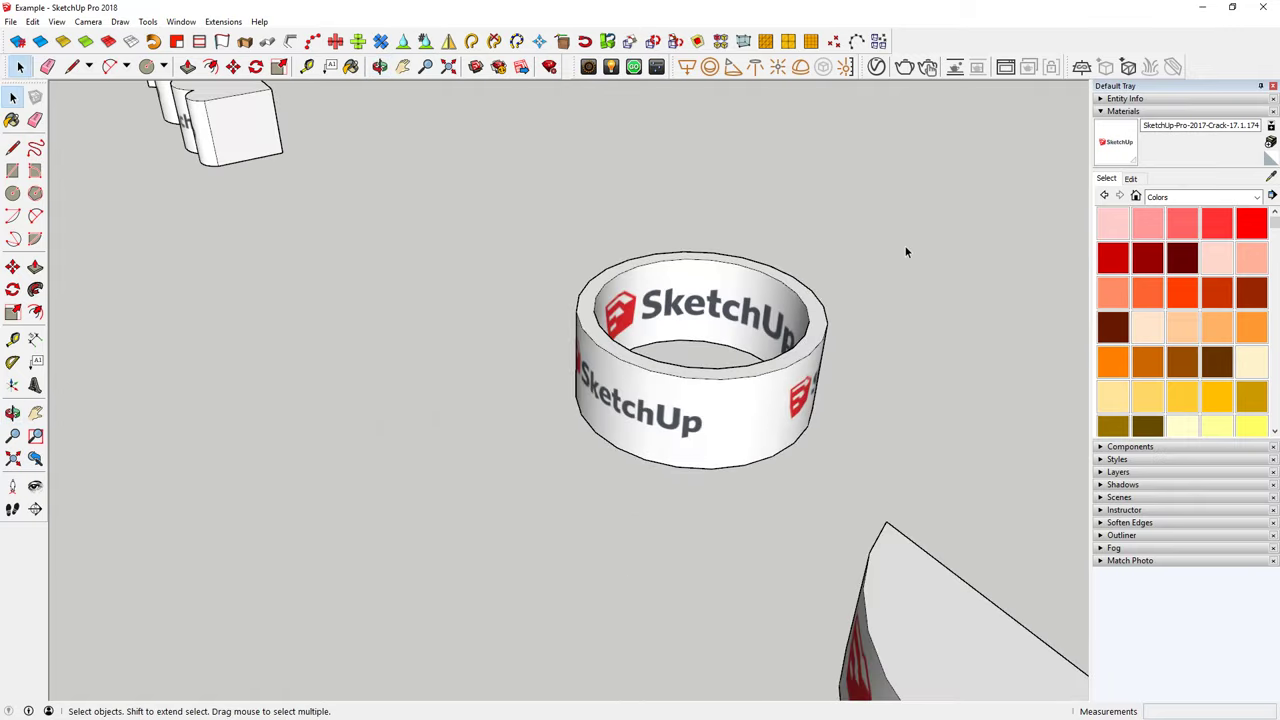
mouse_move(905, 246)
middle_mouse_down()
mouse_move(610, 333)
mouse_move(881, 296)
mouse_move(497, 348)
mouse_move(638, 365)
mouse_move(660, 350)
mouse_move(720, 350)
middle_mouse_up()
scroll(638, 365, "up", 2)
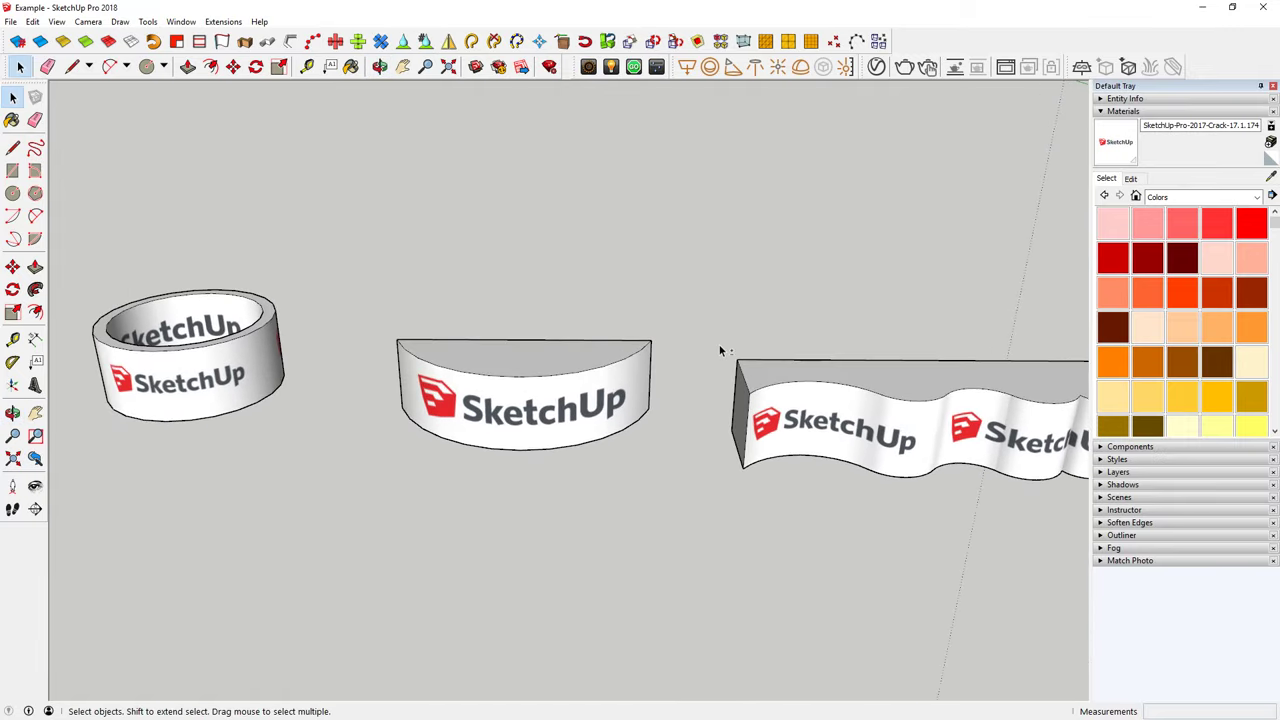
left_click(57, 21)
left_click(100, 157)
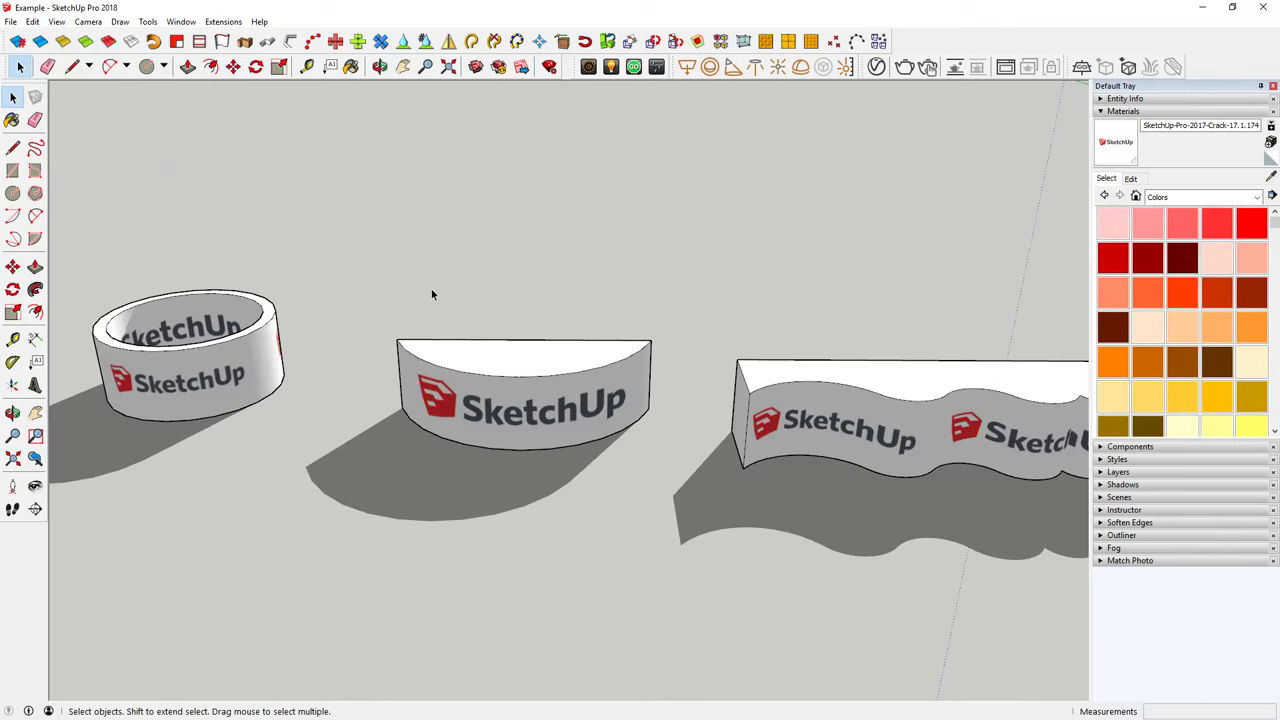
mouse_move(740, 371)
middle_mouse_down()
mouse_move(634, 349)
mouse_move(583, 243)
mouse_move(805, 287)
mouse_move(486, 303)
mouse_move(644, 351)
mouse_move(703, 466)
mouse_move(651, 340)
mouse_move(574, 357)
mouse_move(586, 362)
middle_mouse_up()
scroll(645, 350, "down", 2)
scroll(645, 350, "down", 2)
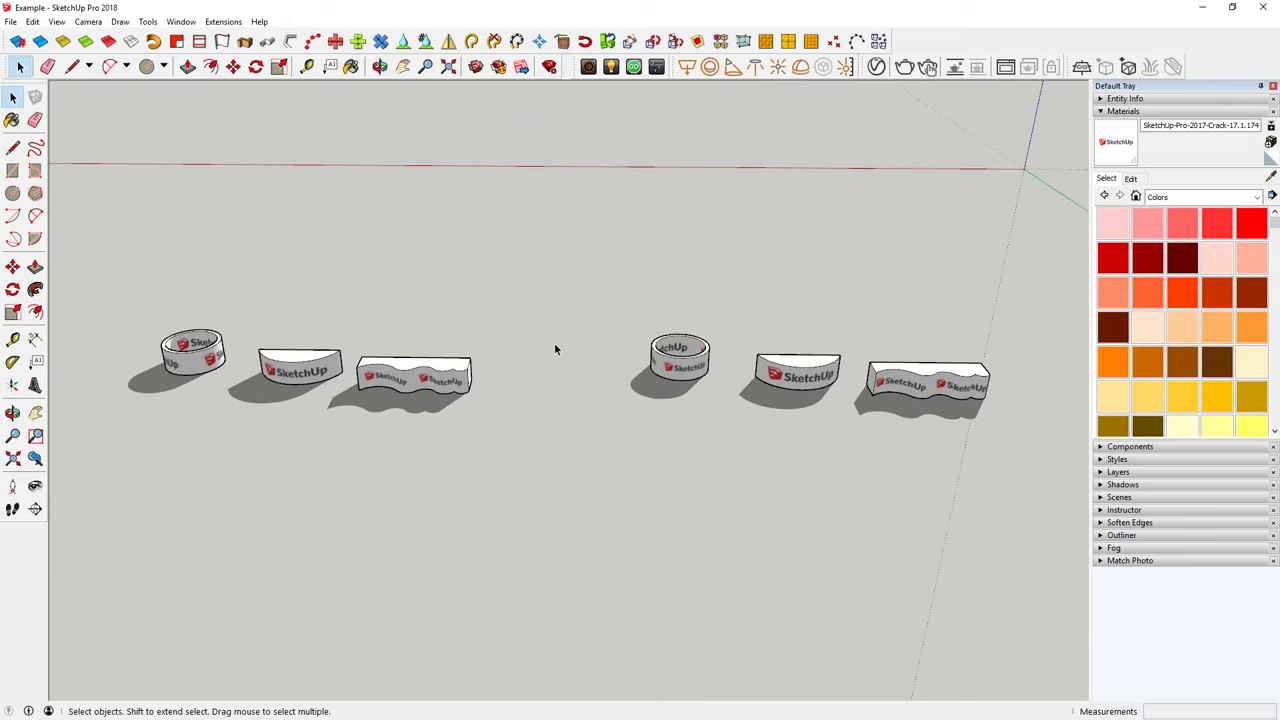